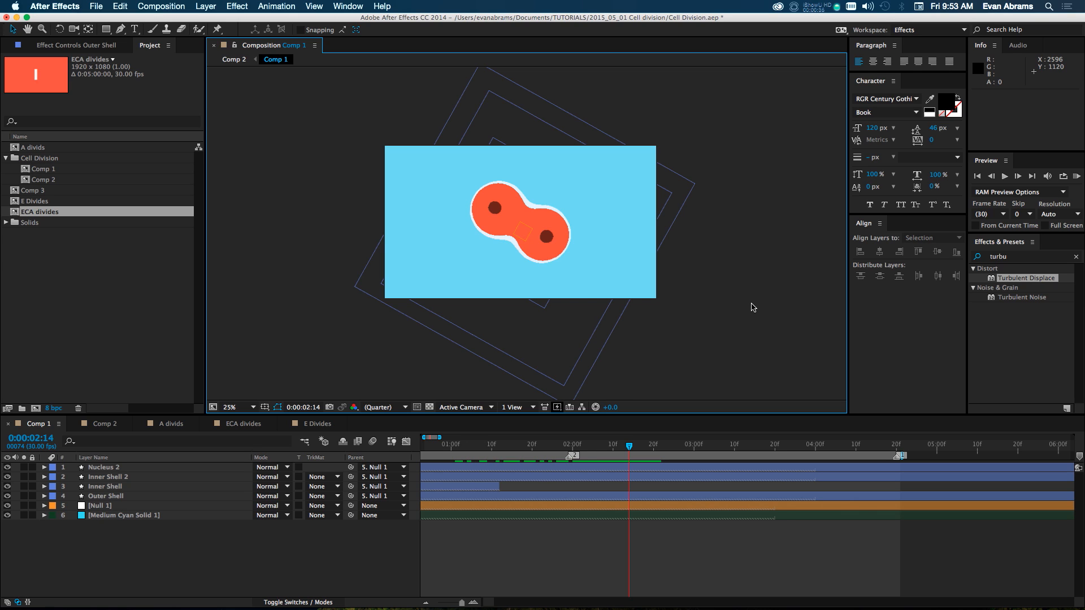
Look through the layers of Comp 1, selecting Nucleus 2, Medium Cyan Solid 1, Inner Shell and Outer Shell in turn.
{"action": "left_click", "coordinate": [523, 203]}
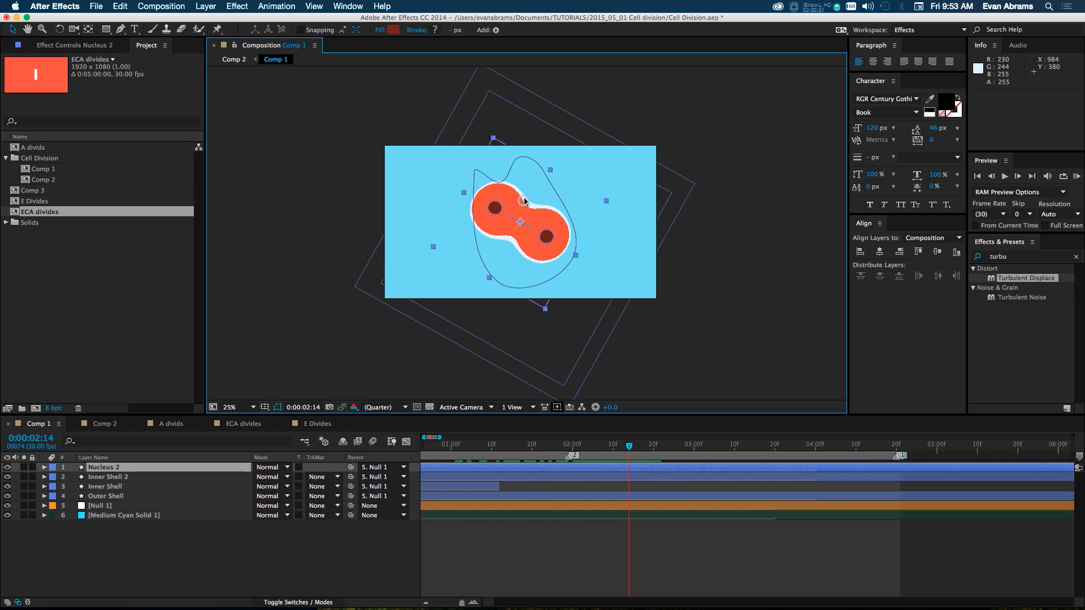
{"action": "left_click", "coordinate": [595, 515]}
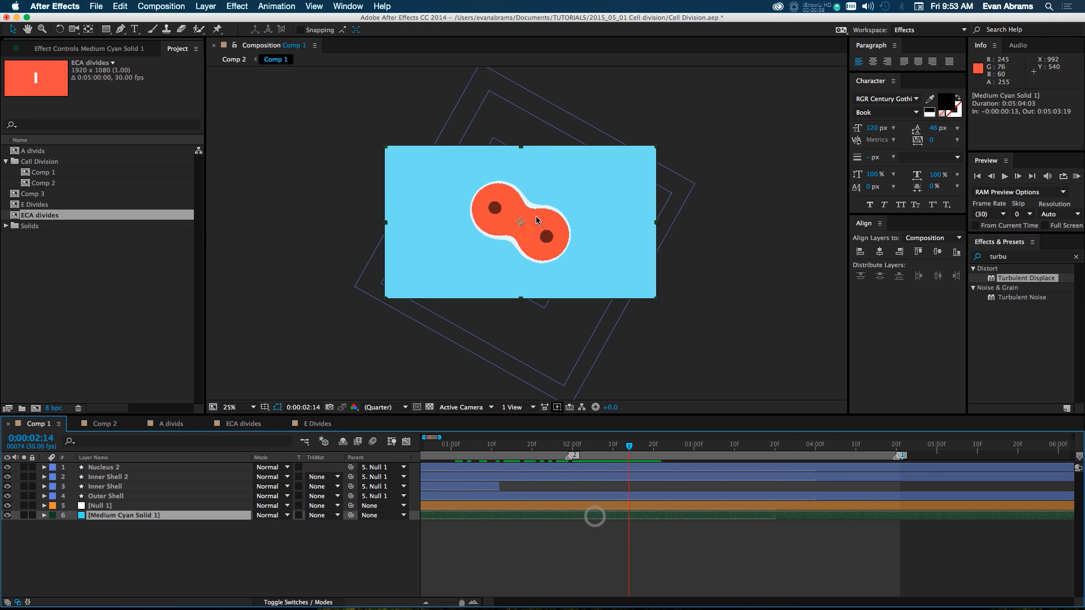
{"action": "left_click", "coordinate": [532, 550]}
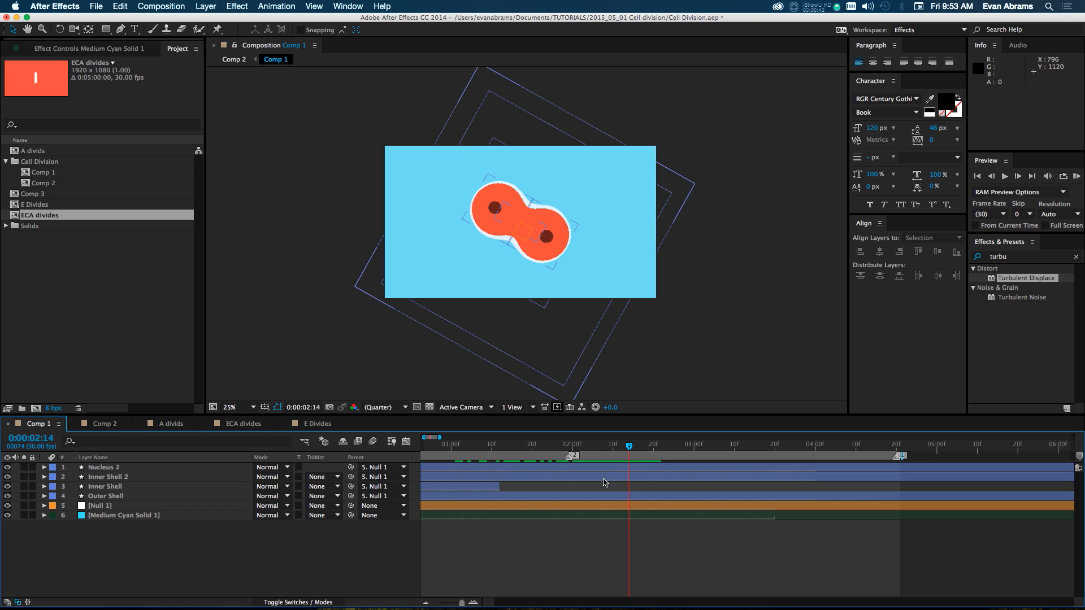
{"action": "left_click", "coordinate": [603, 469]}
{"action": "left_click", "coordinate": [604, 496]}
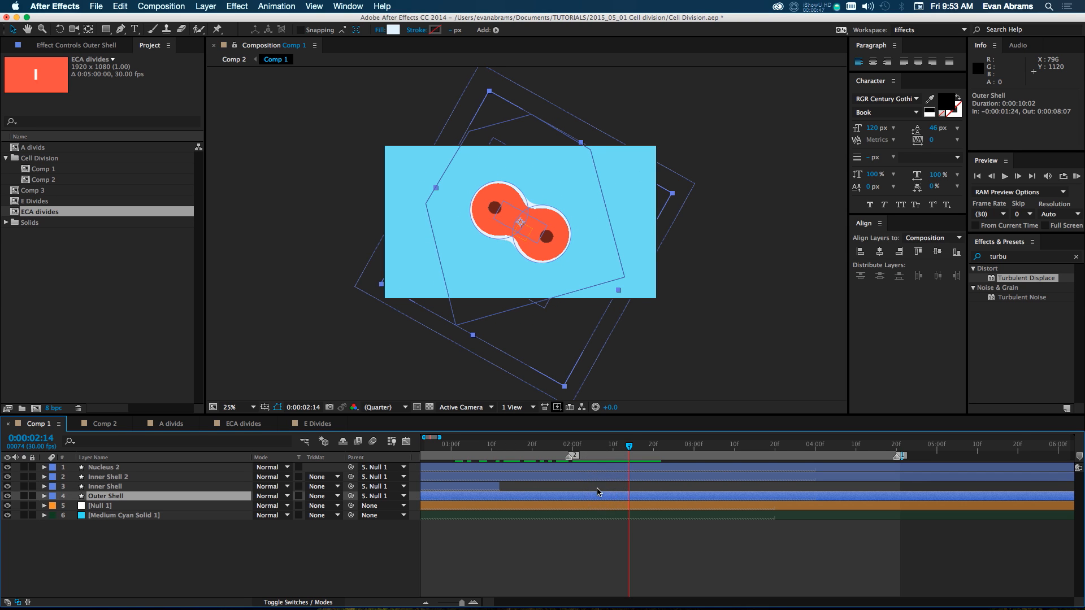
{"action": "left_click", "coordinate": [595, 486]}
{"action": "left_click", "coordinate": [596, 496]}
Solo the Outer Shell layer, reveal its keyframed properties, and scrub the cell's split up to 0:00:02:22 and back to 0:00:02:19.
{"action": "left_click", "coordinate": [25, 496]}
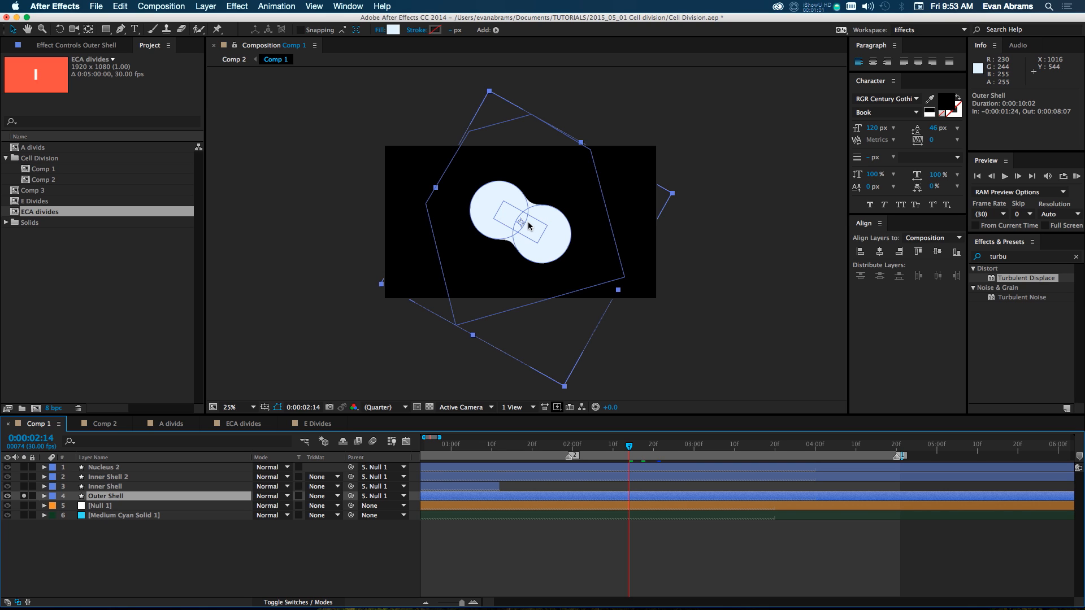
{"action": "key", "text": "u"}
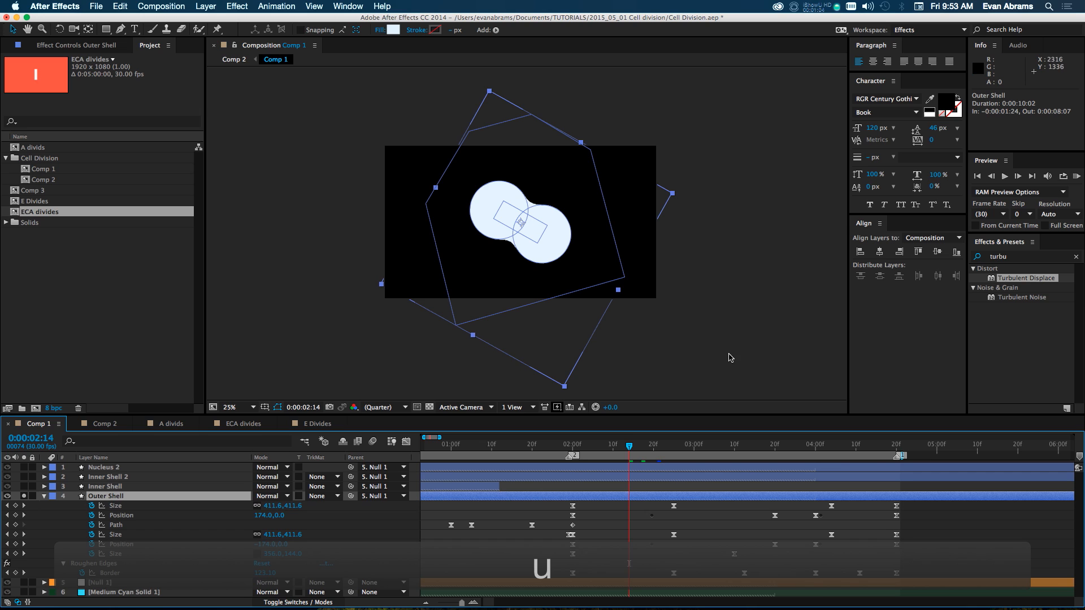
{"action": "left_click_drag", "start_coordinate": [629, 447], "coordinate": [663, 501]}
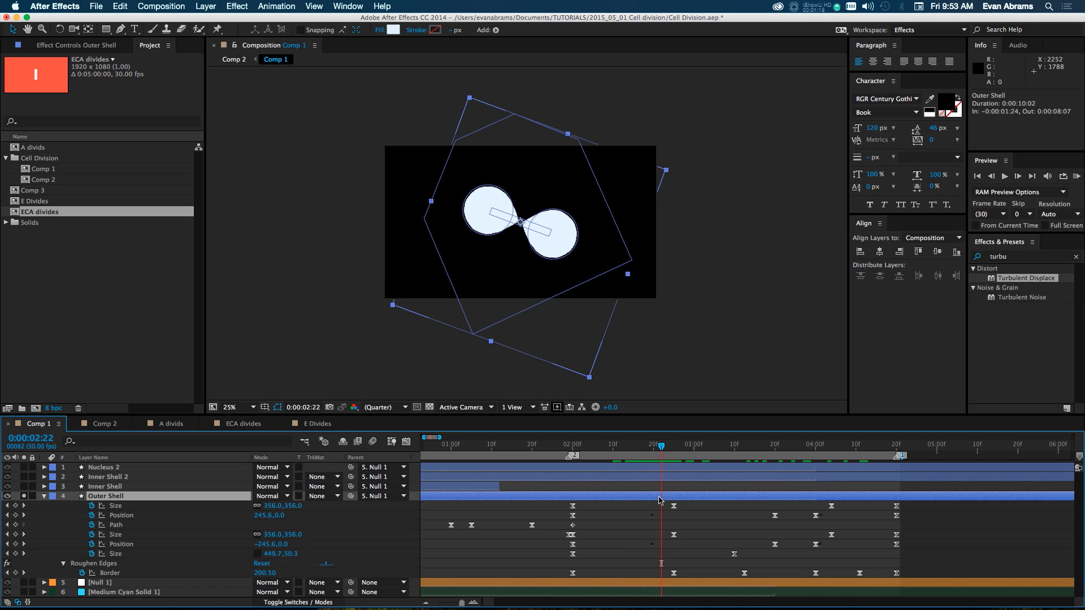
{"action": "left_click_drag", "start_coordinate": [662, 448], "coordinate": [648, 476]}
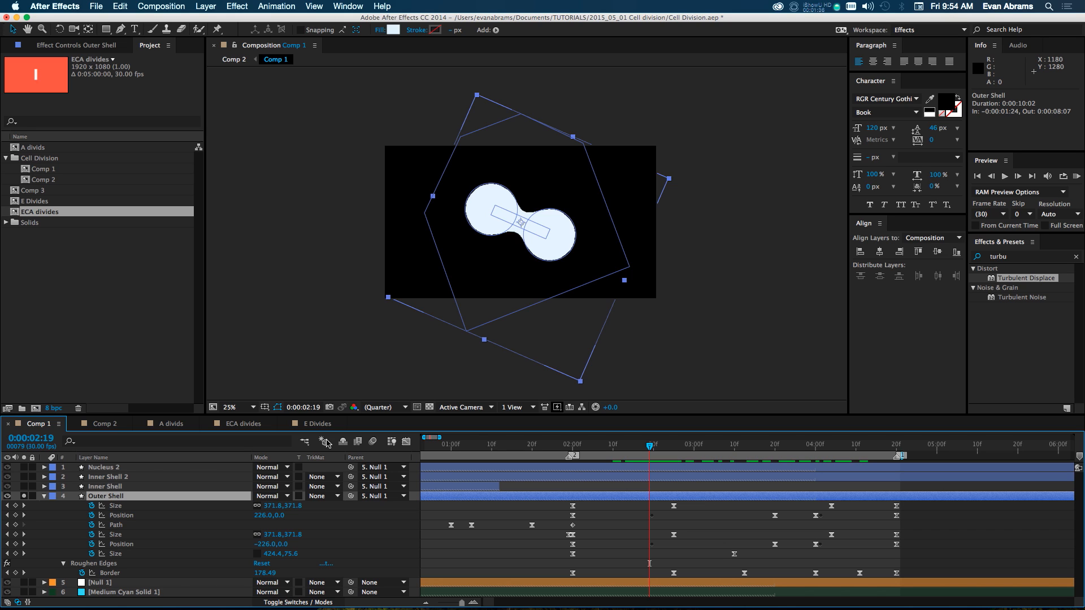
Examine Outer Shell's Roughen Edges, Roughen Edges 2 and Turbulent Displace effects, and scrub through the split, ending at 0:00:02:19.
{"action": "left_click", "coordinate": [168, 561]}
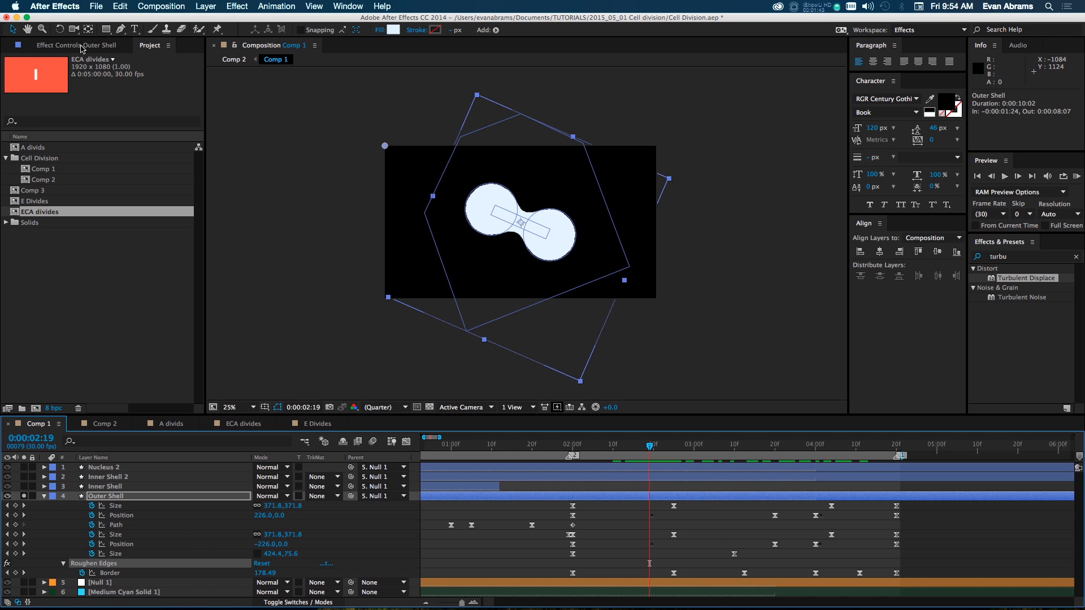
{"action": "left_click", "coordinate": [82, 48]}
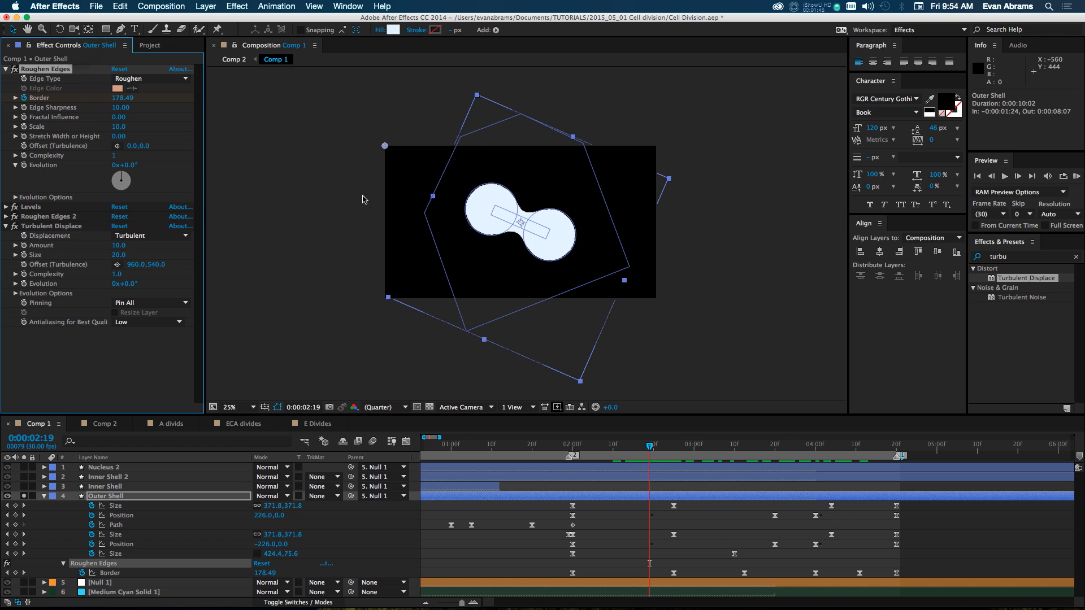
{"action": "left_click", "coordinate": [53, 69]}
{"action": "left_click", "coordinate": [45, 216]}
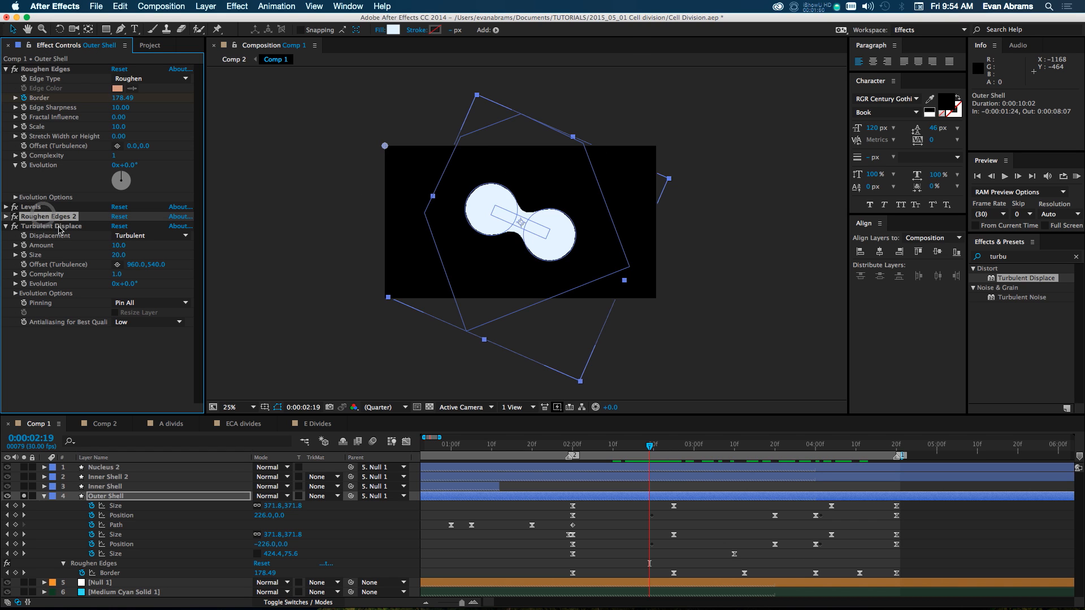
{"action": "left_click", "coordinate": [59, 227]}
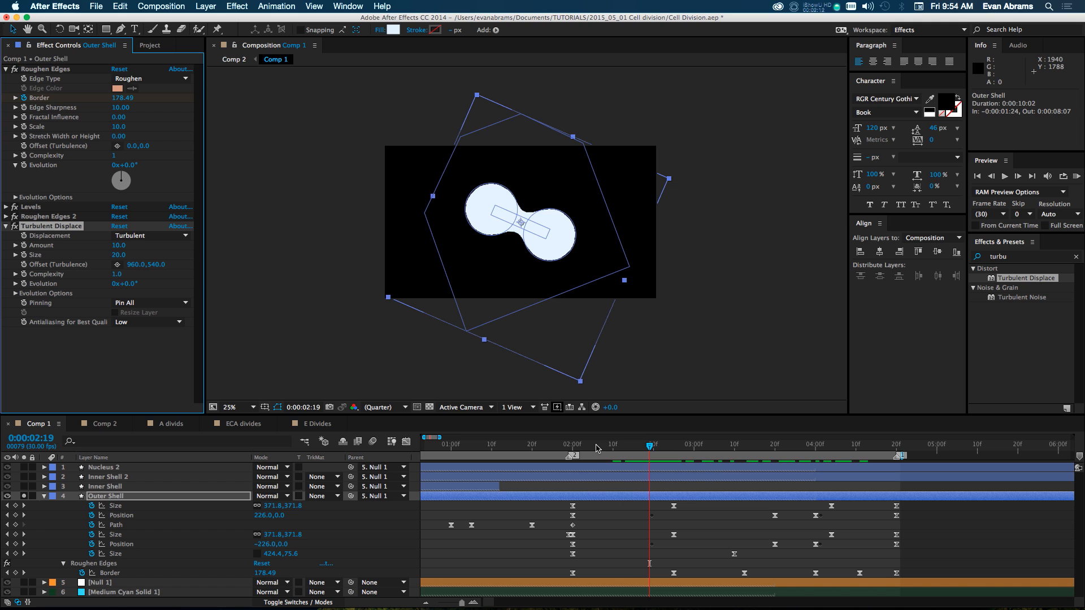
{"action": "left_click_drag", "start_coordinate": [590, 449], "coordinate": [662, 448]}
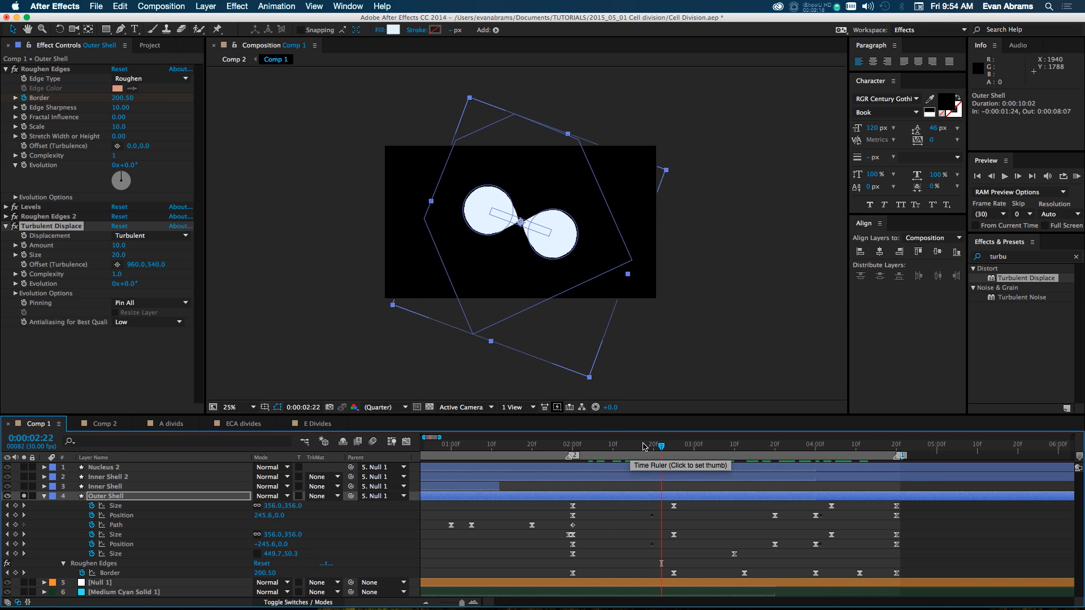
{"action": "left_click", "coordinate": [649, 446]}
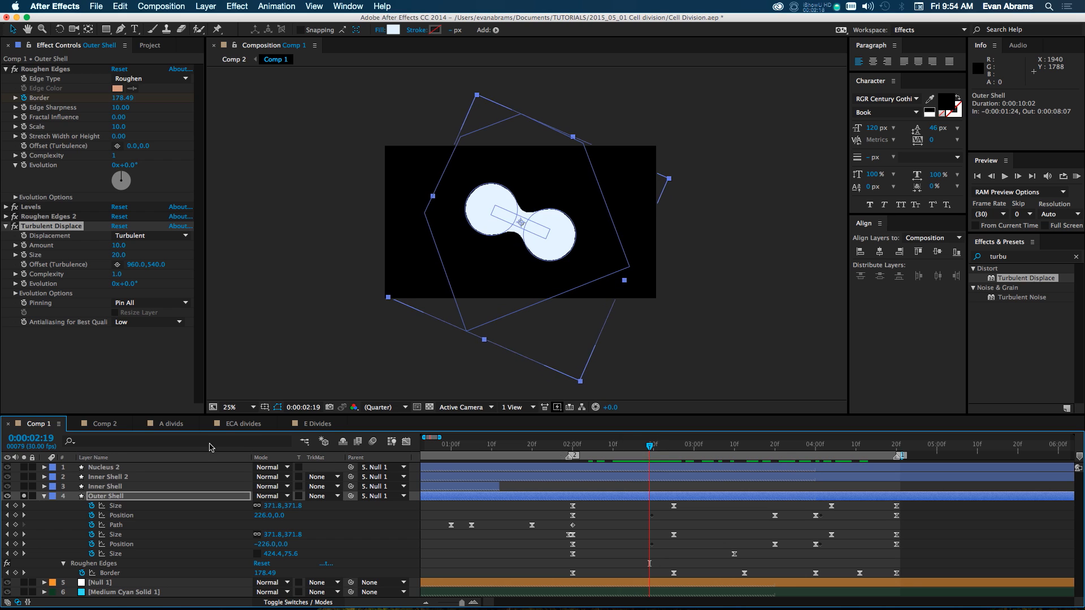
In the A divids composition, enable the Levels and Roughen Edges 2 effects on the Soft shape layer at 0:00:00:11.
{"action": "left_click", "coordinate": [171, 423]}
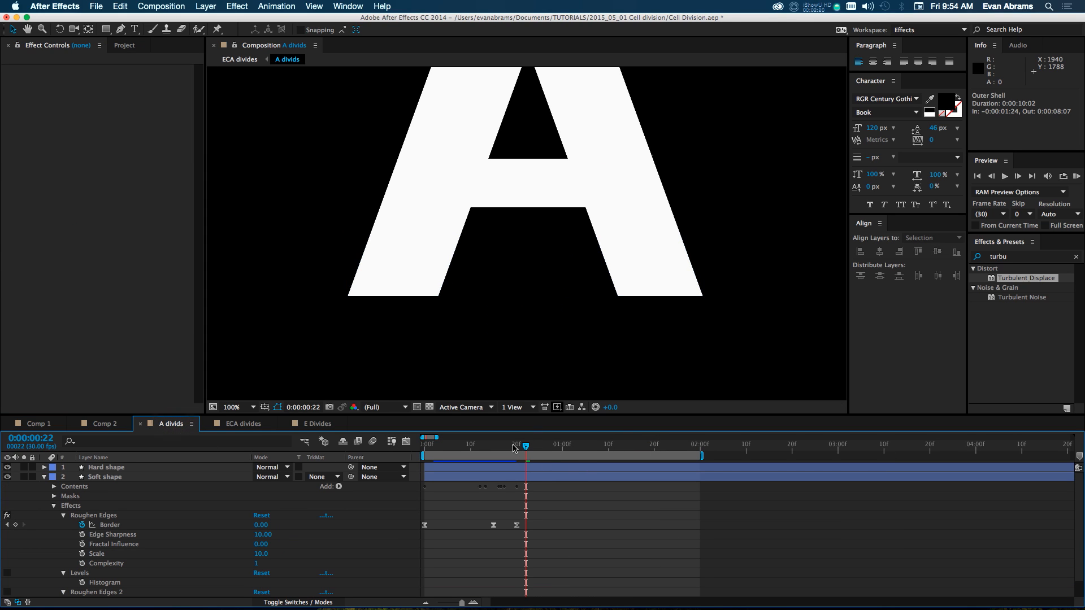
{"action": "left_click_drag", "start_coordinate": [514, 448], "coordinate": [475, 479]}
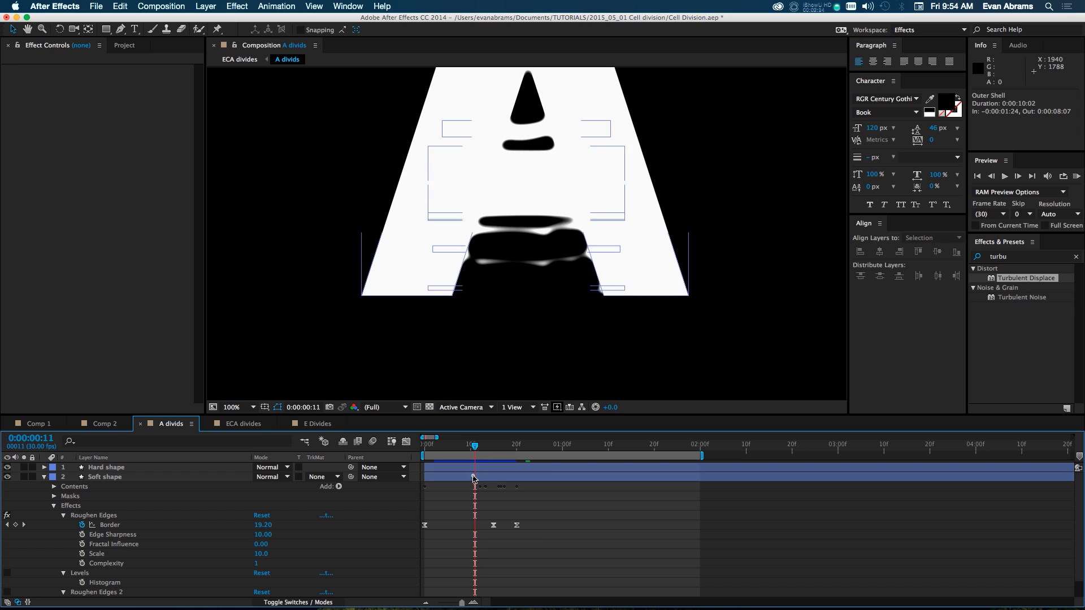
{"action": "left_click", "coordinate": [474, 478]}
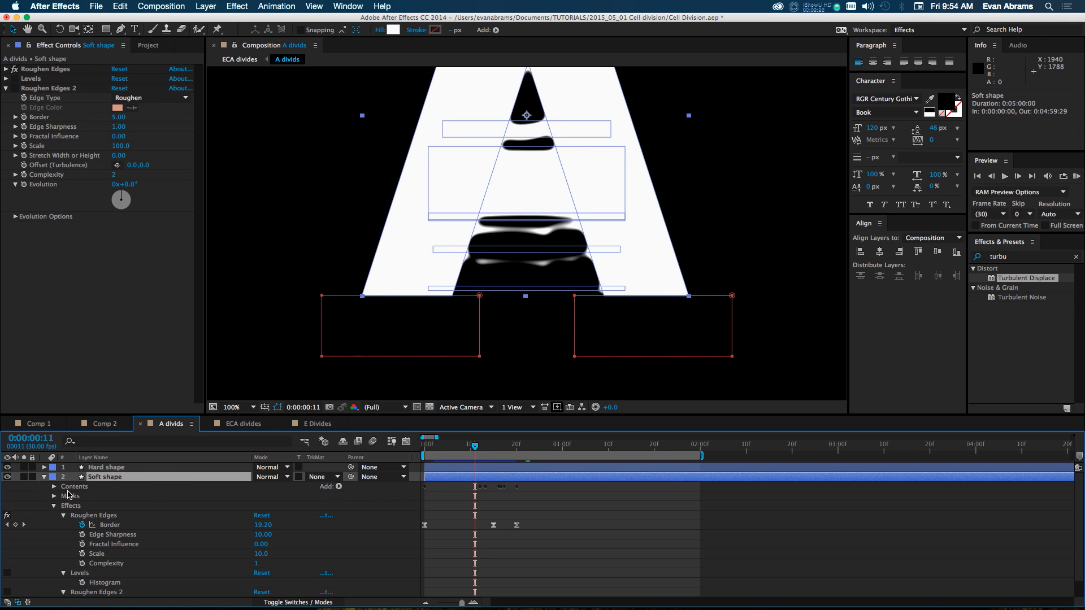
{"action": "left_click", "coordinate": [15, 79]}
{"action": "left_click", "coordinate": [15, 88]}
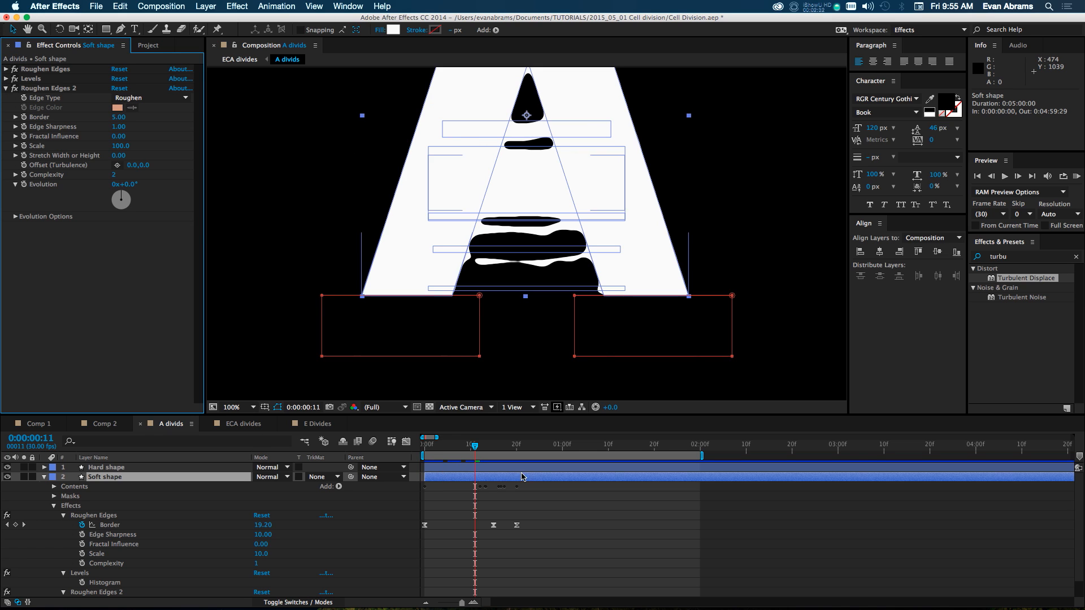
Compare the softened letter shape in A divids with the Outer Shell cell in Comp 1.
{"action": "key", "text": "period"}
{"action": "key", "text": "comma"}
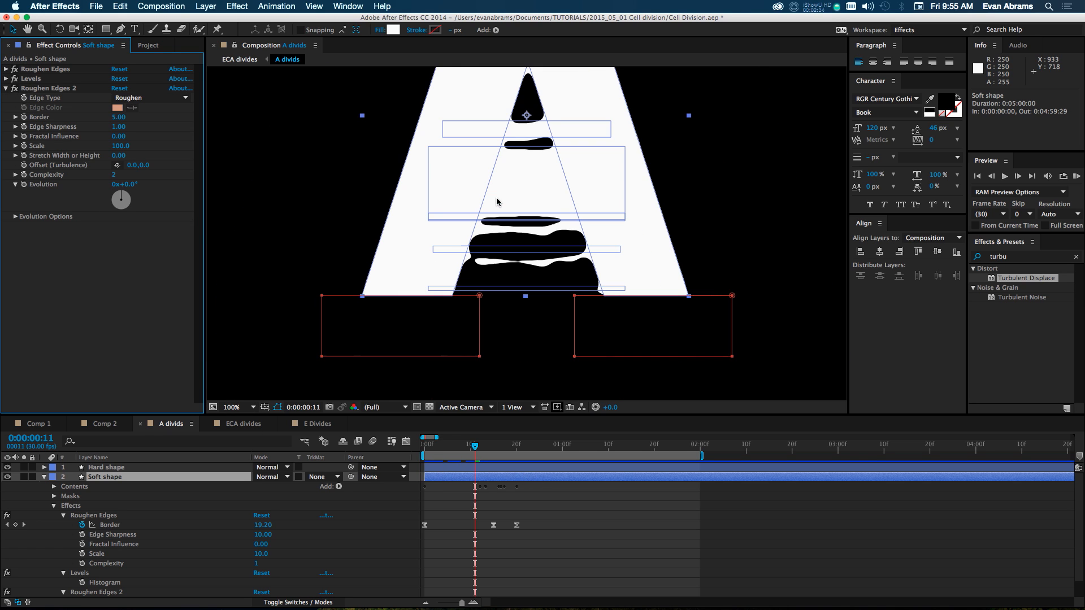
{"action": "left_click_drag", "start_coordinate": [513, 143], "coordinate": [509, 201]}
{"action": "key", "text": "v"}
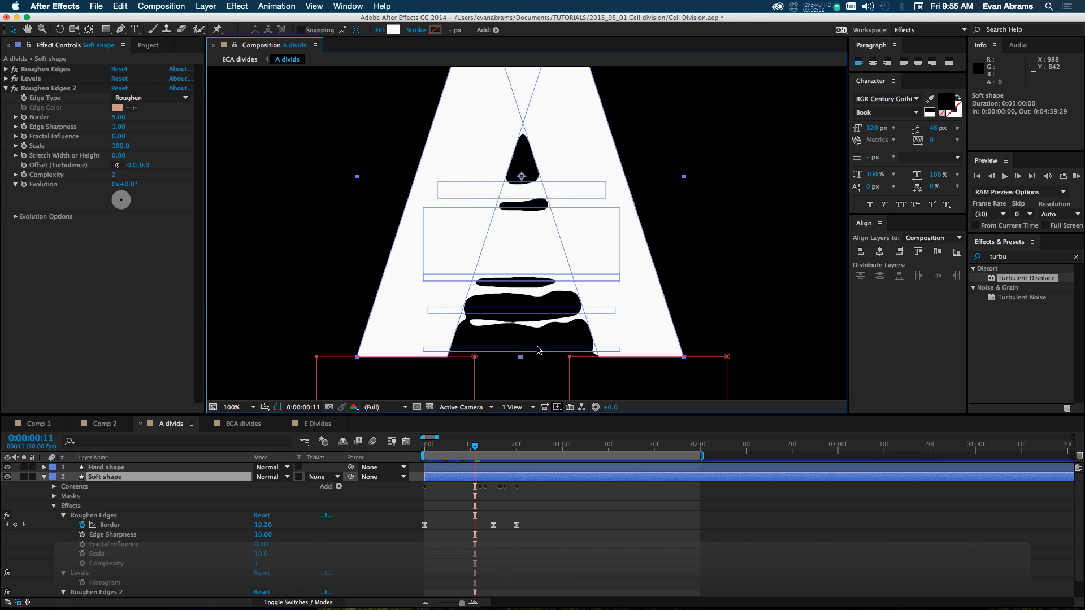
{"action": "left_click", "coordinate": [41, 424]}
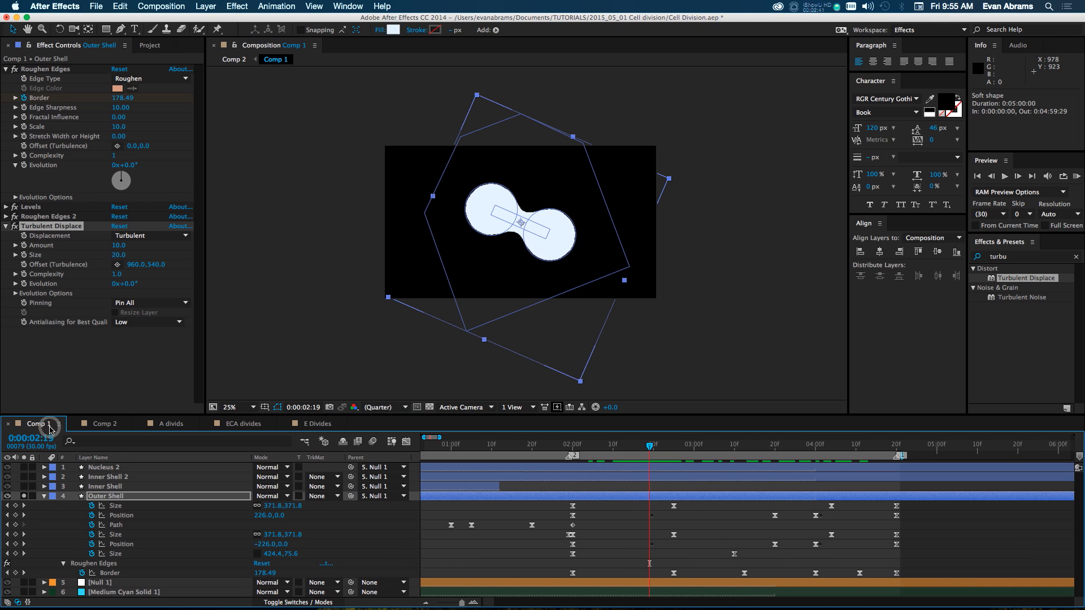
{"action": "left_click", "coordinate": [191, 424]}
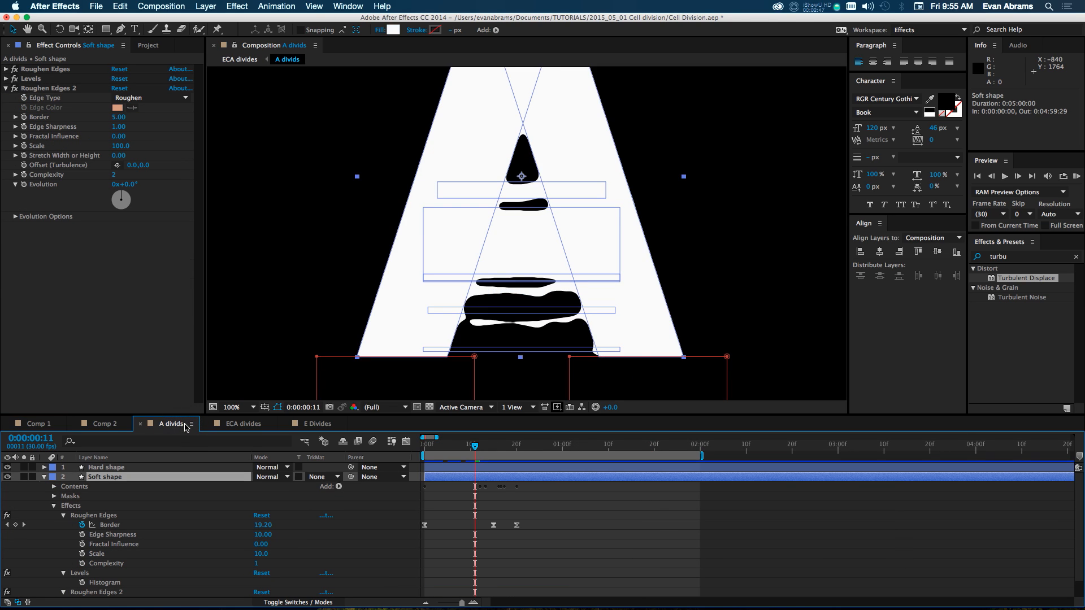
{"action": "left_click", "coordinate": [48, 427]}
Create a composition named Tutorial File with the HDTV 1080 24 preset and a duration of 0:00:05:00.
{"action": "key", "text": "super+0"}
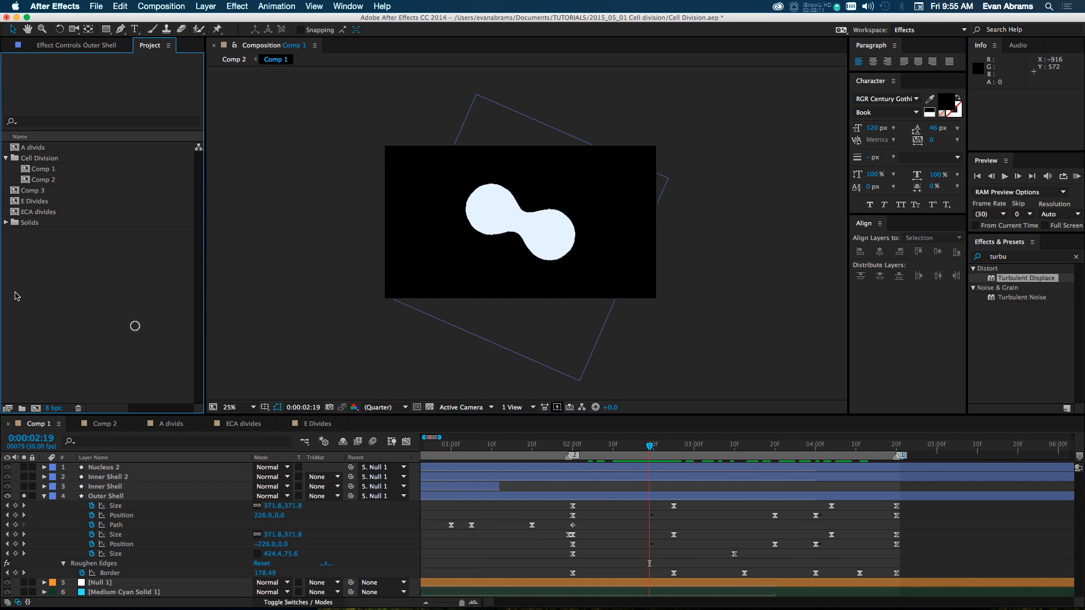
{"action": "left_click", "coordinate": [35, 407]}
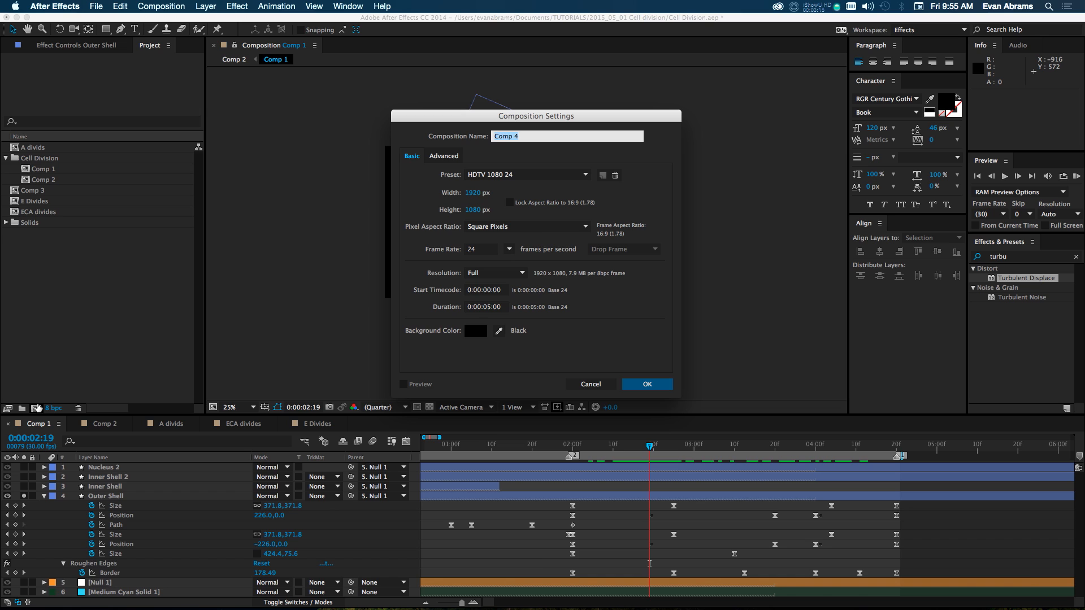
{"action": "type", "text": "Tutorial File"}
{"action": "left_click", "coordinate": [493, 310]}
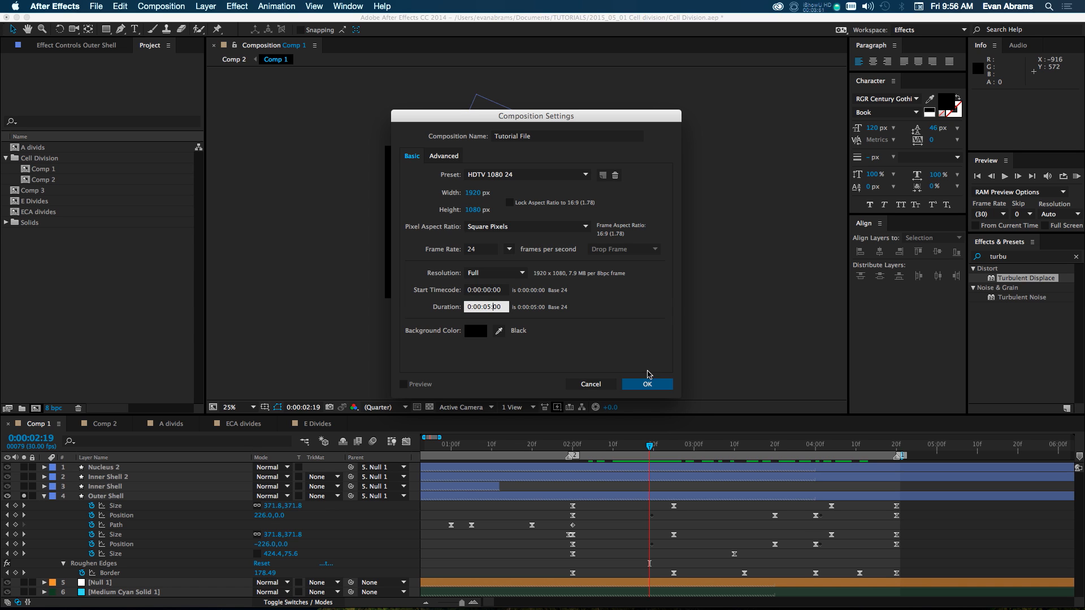
{"action": "left_click", "coordinate": [646, 384]}
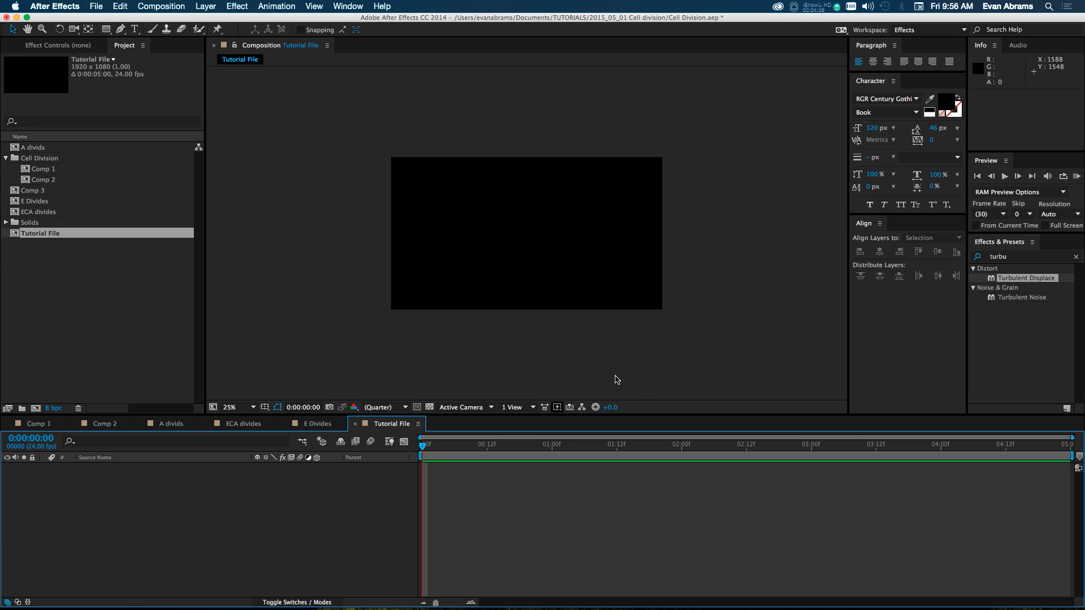
Add a rectangle shape layer filling the whole frame and set its fill to cyan 0EFFF6.
{"action": "left_click", "coordinate": [341, 482]}
{"action": "left_click", "coordinate": [297, 490]}
{"action": "double_click", "coordinate": [107, 29]}
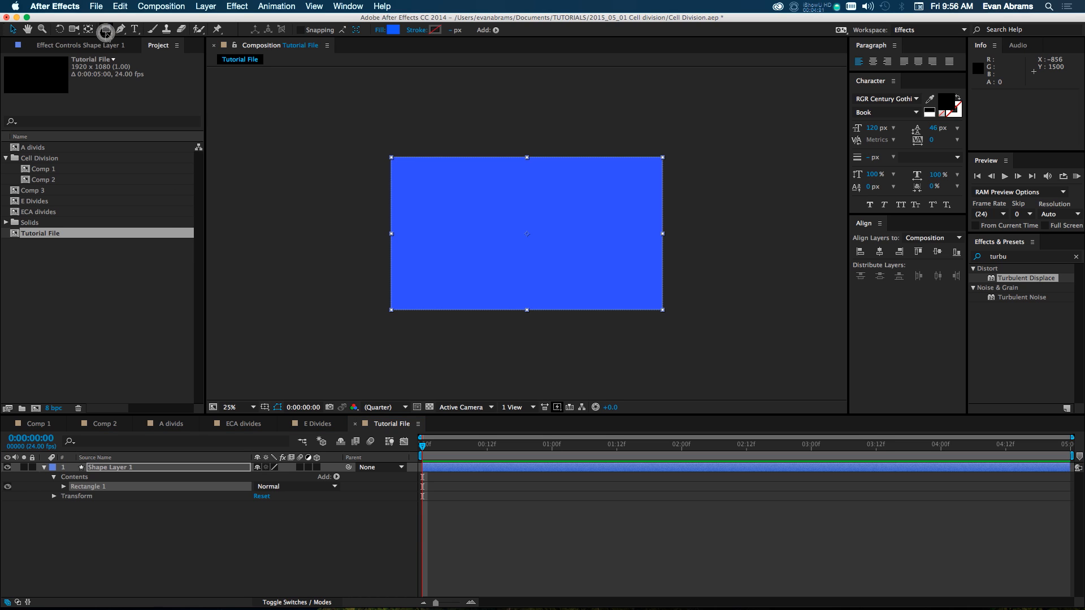
{"action": "left_click", "coordinate": [392, 29]}
{"action": "mouse_move", "coordinate": [583, 425]}
{"action": "left_mouse_down"}
{"action": "mouse_move", "coordinate": [613, 418]}
{"action": "mouse_move", "coordinate": [574, 418]}
{"action": "mouse_move", "coordinate": [592, 413]}
{"action": "left_mouse_up"}
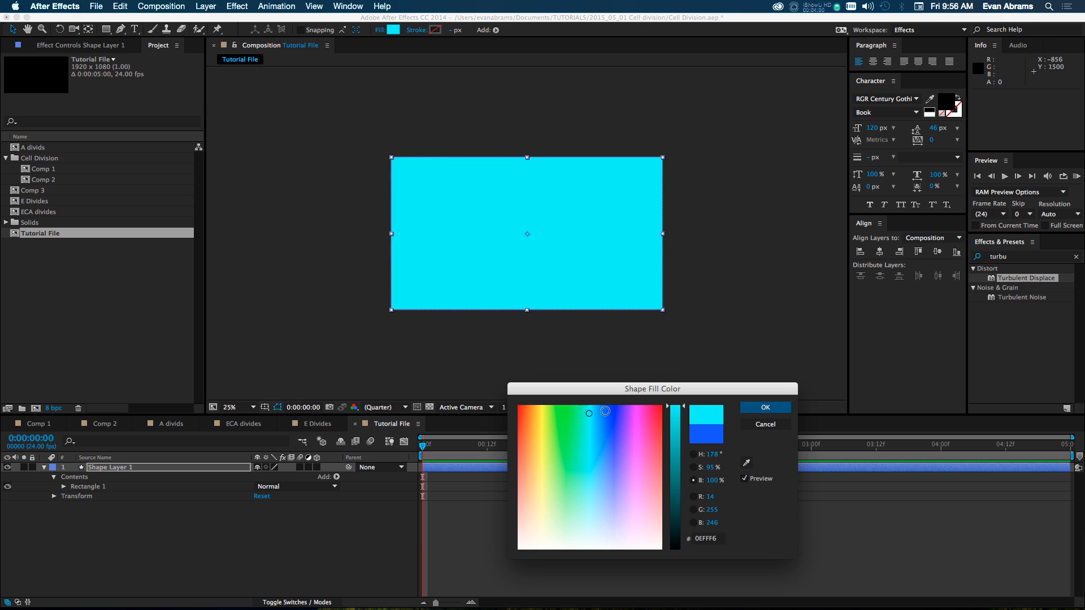
{"action": "left_click", "coordinate": [765, 406]}
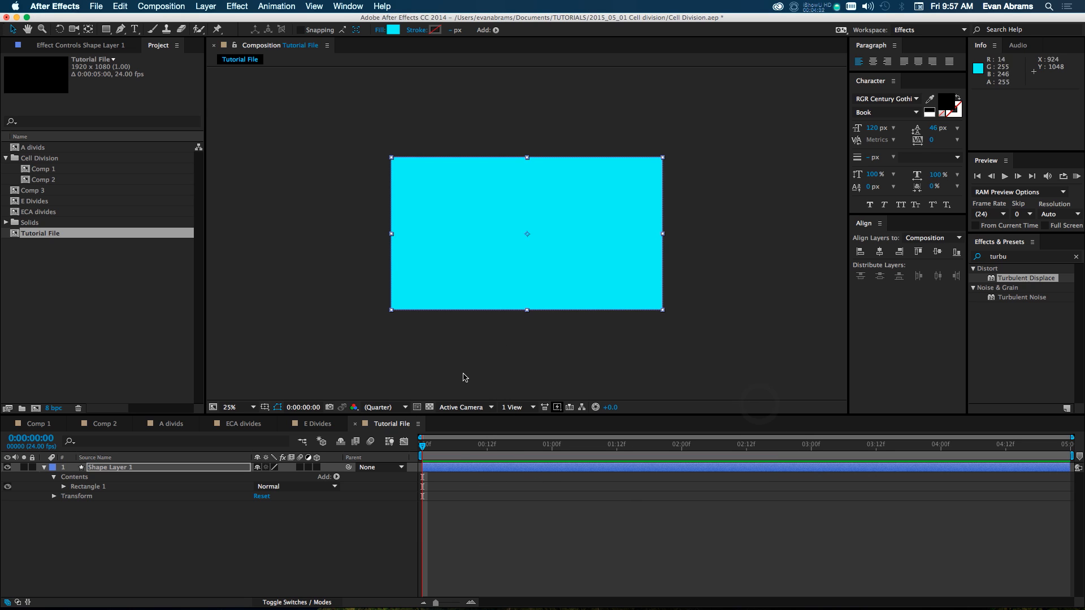
Set Rectangle Path 1's size to 0 by 400 with unlinked proportions, and add a size keyframe at 0:00:00:00.
{"action": "left_click", "coordinate": [64, 486]}
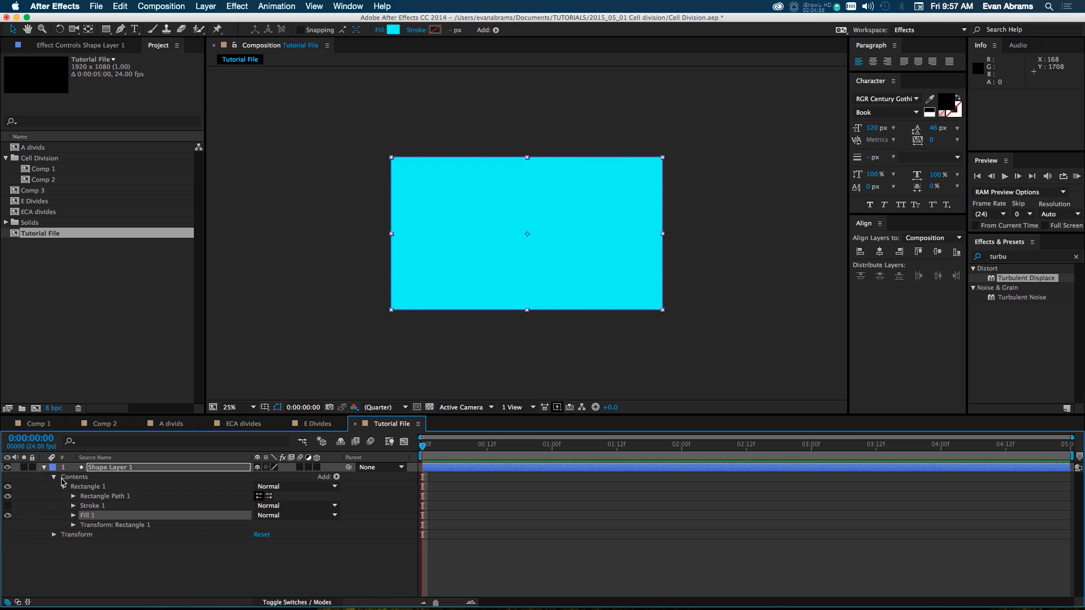
{"action": "left_click", "coordinate": [94, 485]}
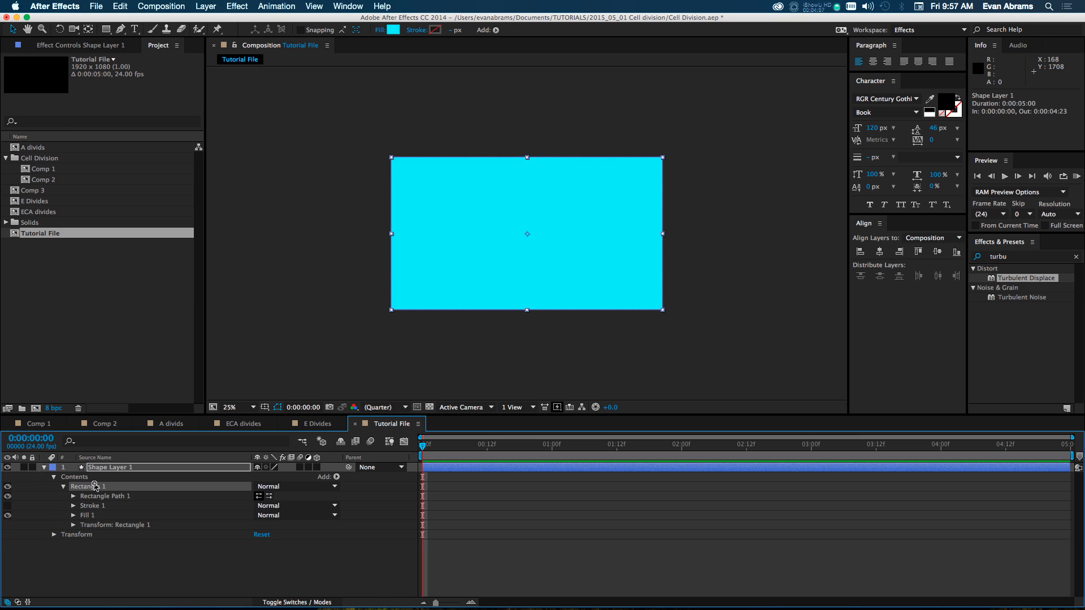
{"action": "left_click", "coordinate": [73, 496]}
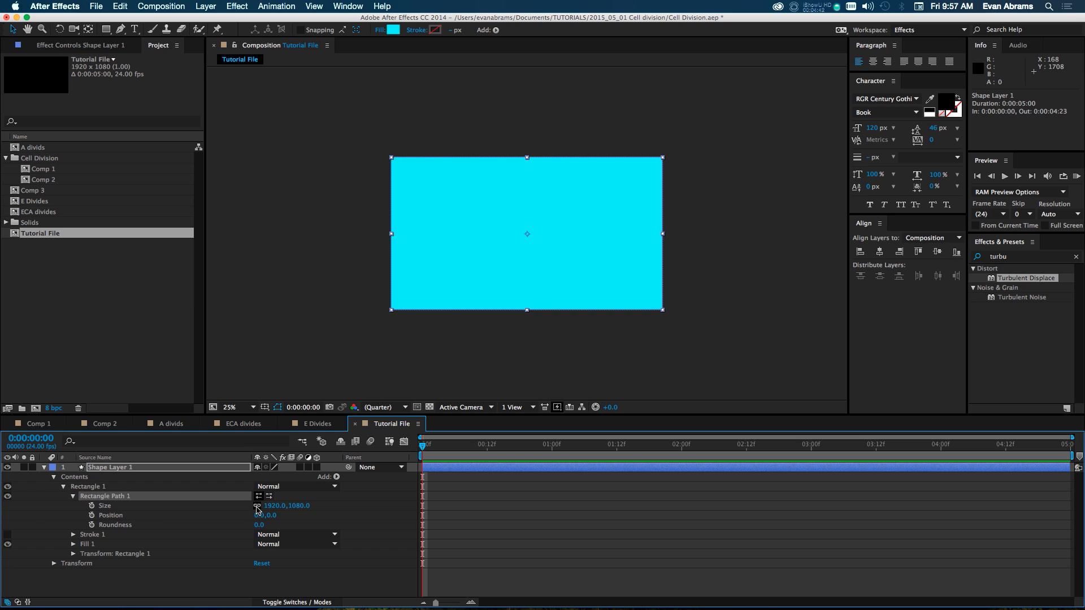
{"action": "left_click_drag", "start_coordinate": [258, 508], "coordinate": [166, 516]}
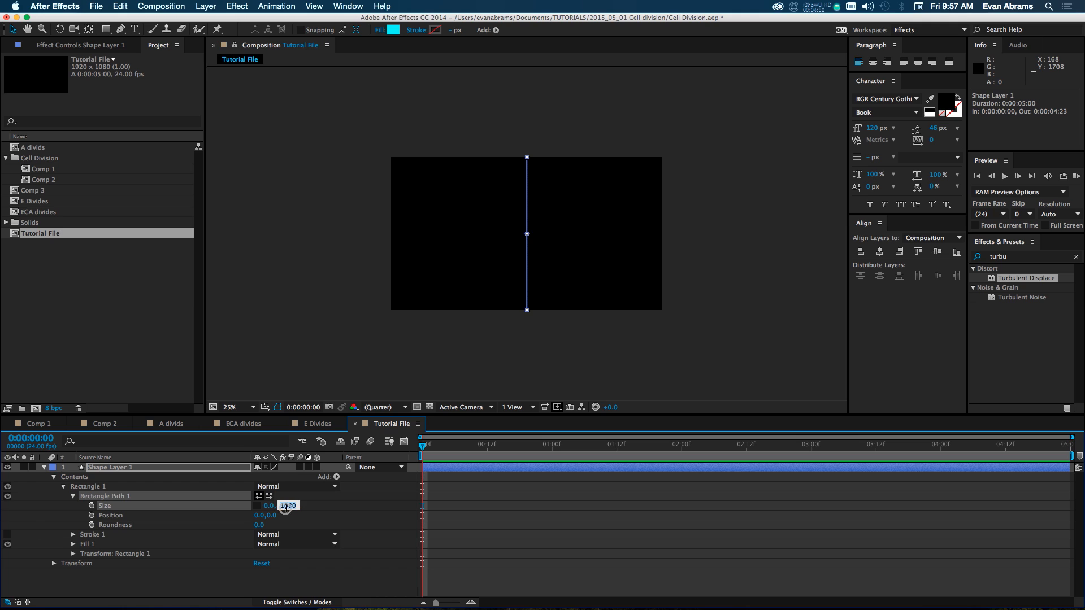
{"action": "type", "text": "400"}
{"action": "key", "text": "Return"}
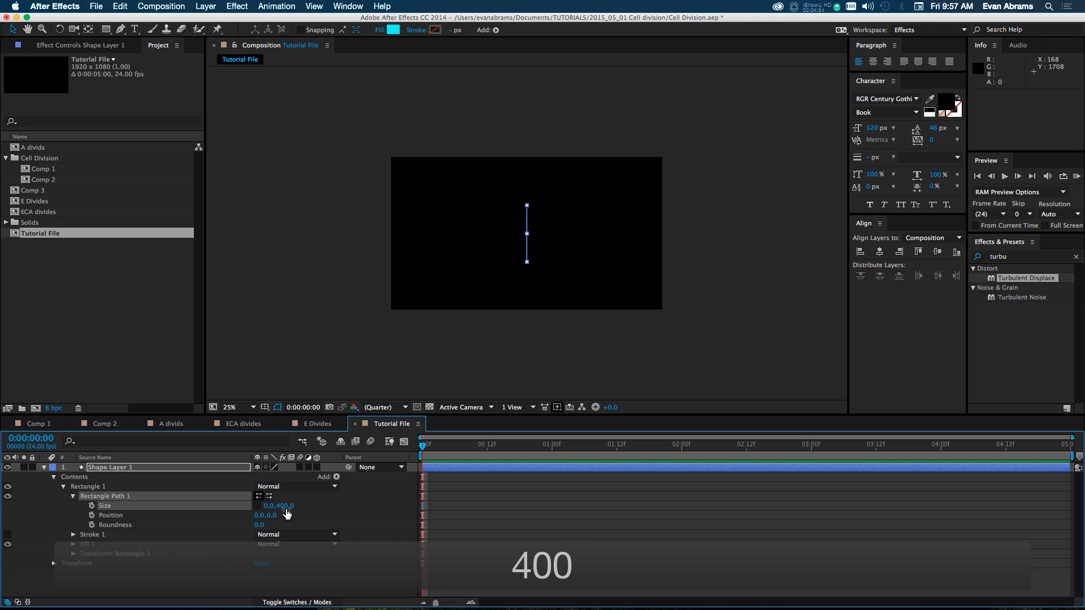
{"action": "left_click", "coordinate": [93, 506]}
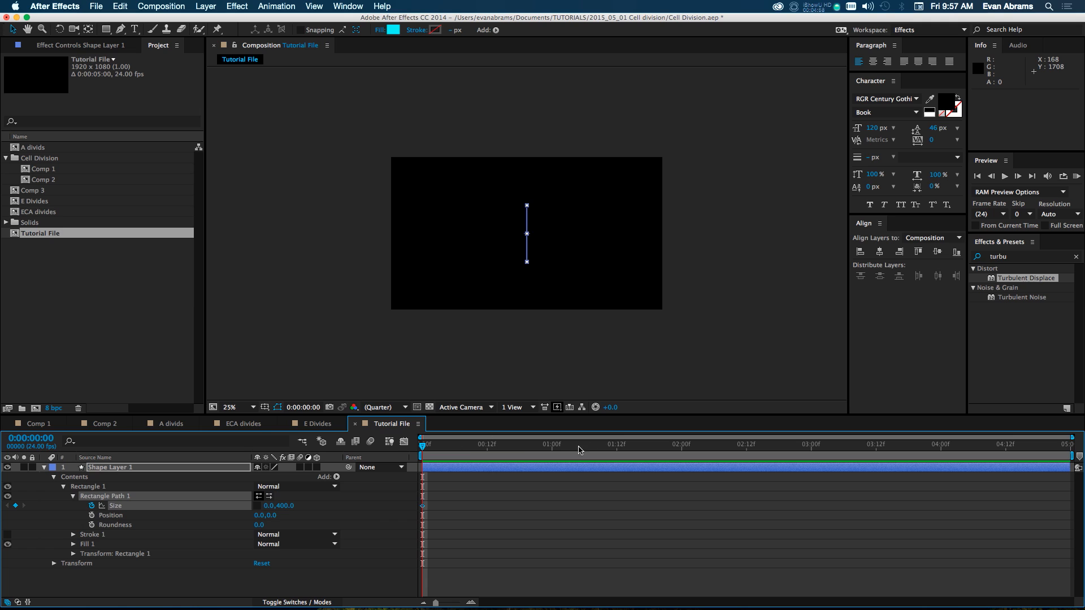
Add a Rectangle Path 1 size keyframe of 400 by 0 at 0:00:01:00 and scrub through the change.
{"action": "left_click", "coordinate": [551, 451]}
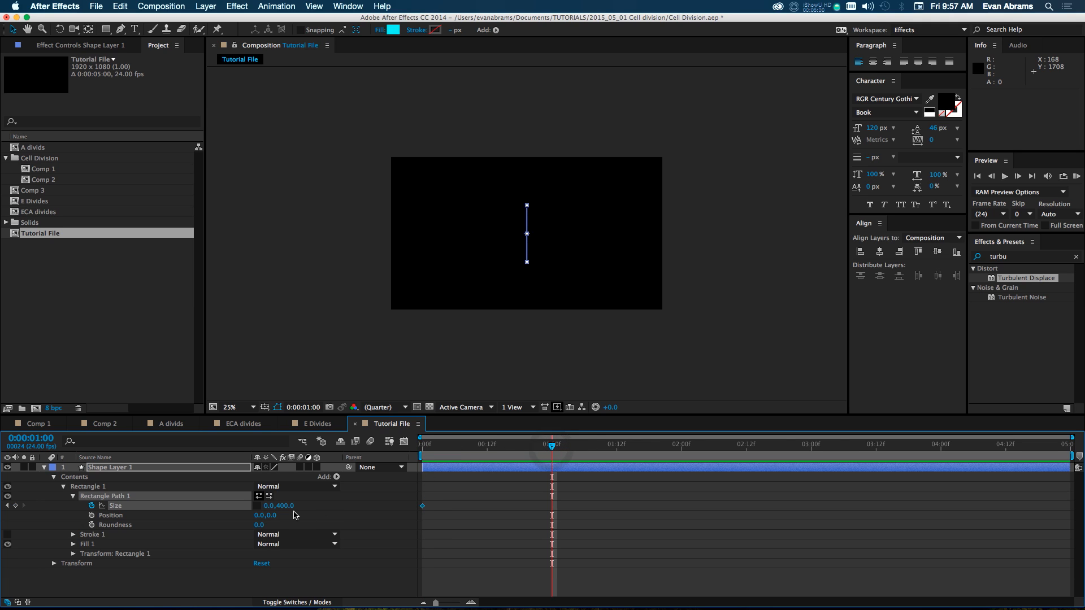
{"action": "left_click", "coordinate": [270, 506]}
{"action": "type", "text": "400"}
{"action": "key", "text": "Tab"}
{"action": "type", "text": "0"}
{"action": "key", "text": "Return"}
{"action": "left_click", "coordinate": [598, 487]}
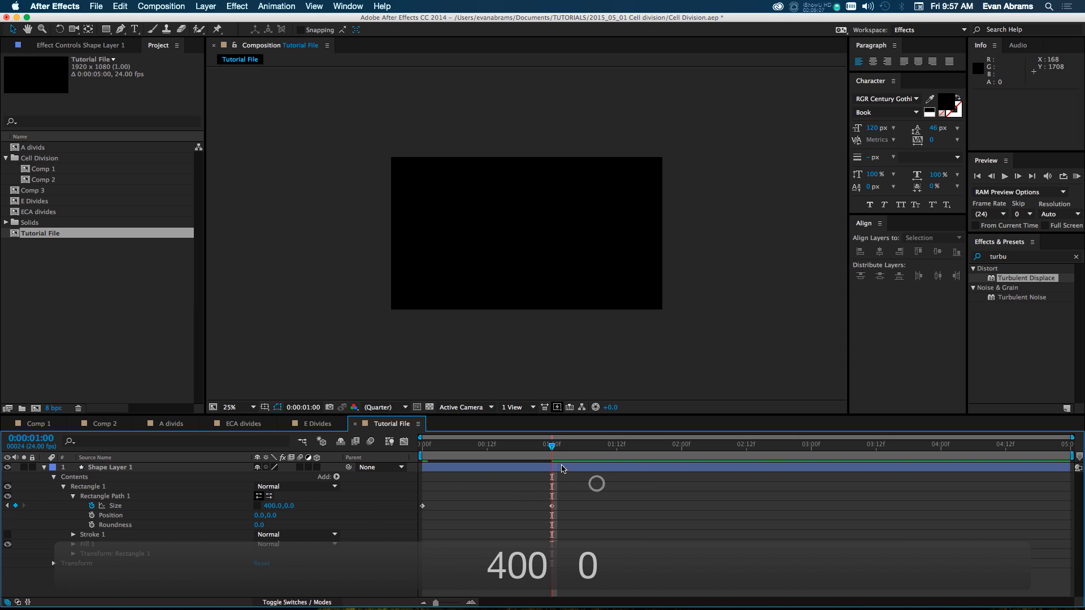
{"action": "mouse_move", "coordinate": [544, 444]}
{"action": "left_mouse_down"}
{"action": "mouse_move", "coordinate": [405, 444]}
{"action": "mouse_move", "coordinate": [527, 446]}
{"action": "mouse_move", "coordinate": [552, 464]}
{"action": "left_mouse_up"}
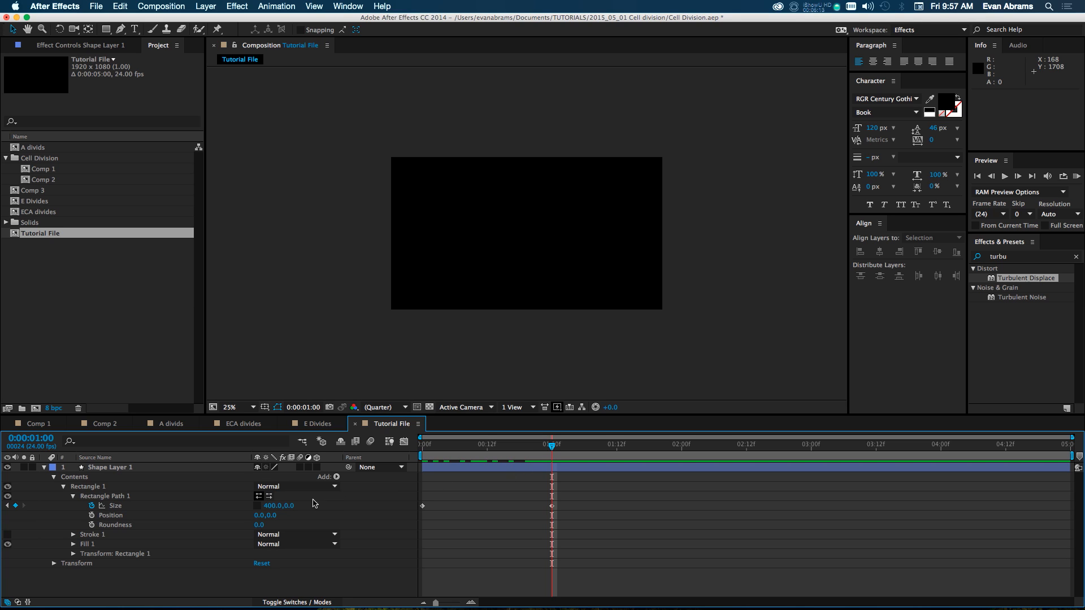
Set the width in Rectangle Path 1's 0:00:01:00 size keyframe to 600 and scrub through the animation.
{"action": "left_click_drag", "start_coordinate": [280, 512], "coordinate": [321, 507]}
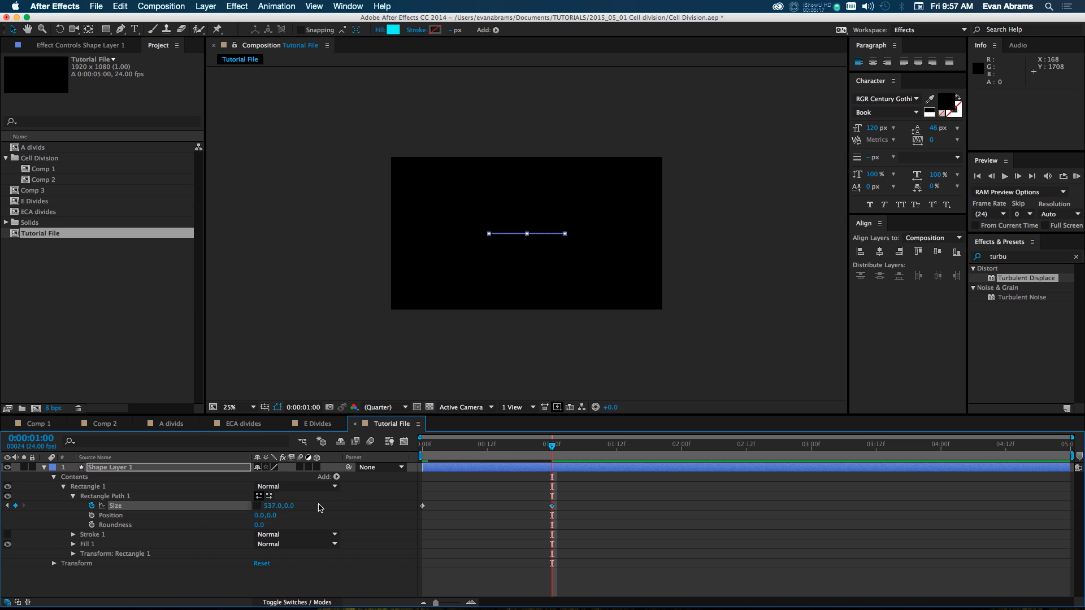
{"action": "type", "text": "600"}
{"action": "key", "text": "Return"}
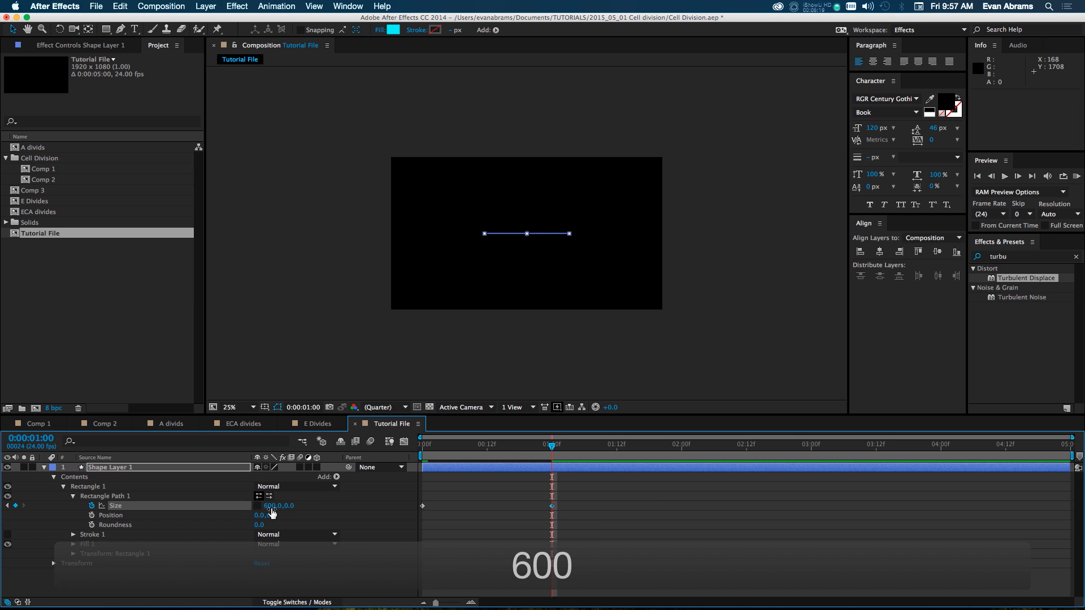
{"action": "left_click", "coordinate": [568, 522]}
{"action": "mouse_move", "coordinate": [547, 444]}
{"action": "left_mouse_down"}
{"action": "mouse_move", "coordinate": [397, 462]}
{"action": "mouse_move", "coordinate": [552, 465]}
{"action": "left_mouse_up"}
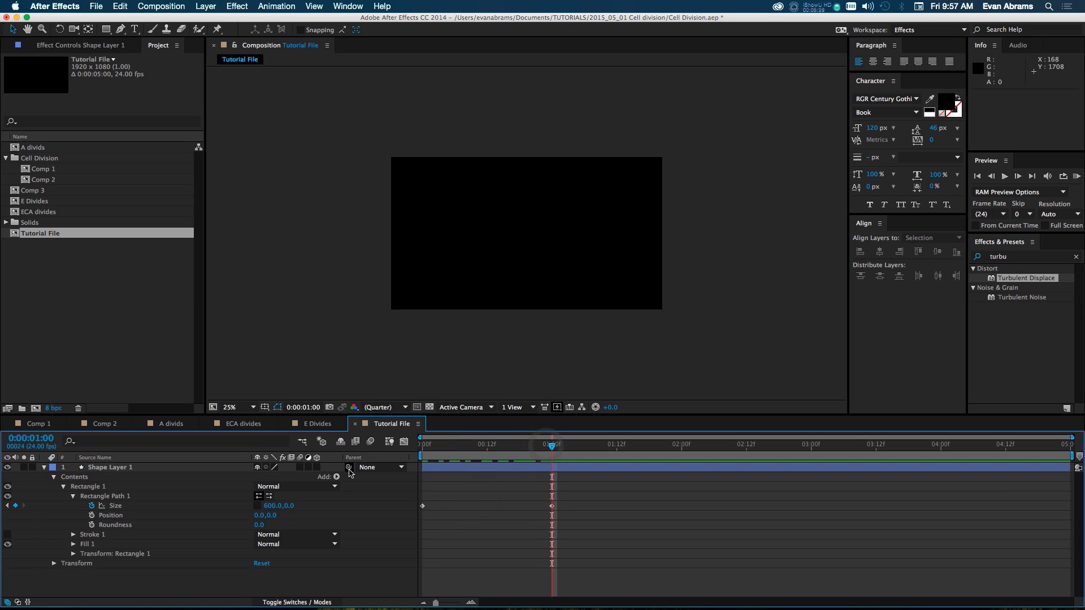
Add an ellipse path inside the Rectangle 1 group and reveal its size and position properties.
{"action": "left_click", "coordinate": [117, 498]}
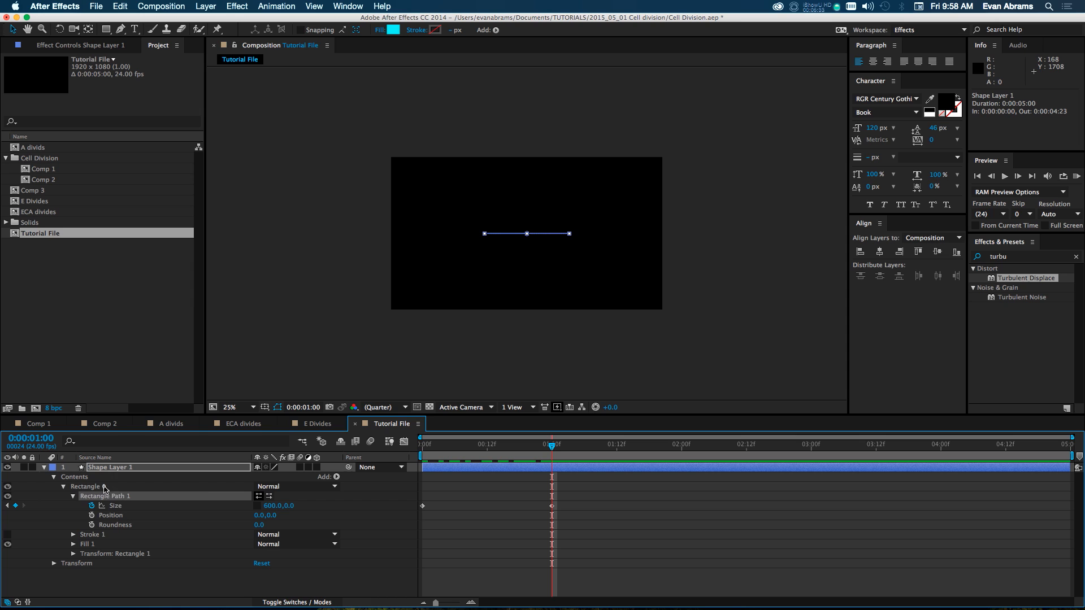
{"action": "left_click", "coordinate": [105, 487]}
{"action": "left_click", "coordinate": [337, 477]}
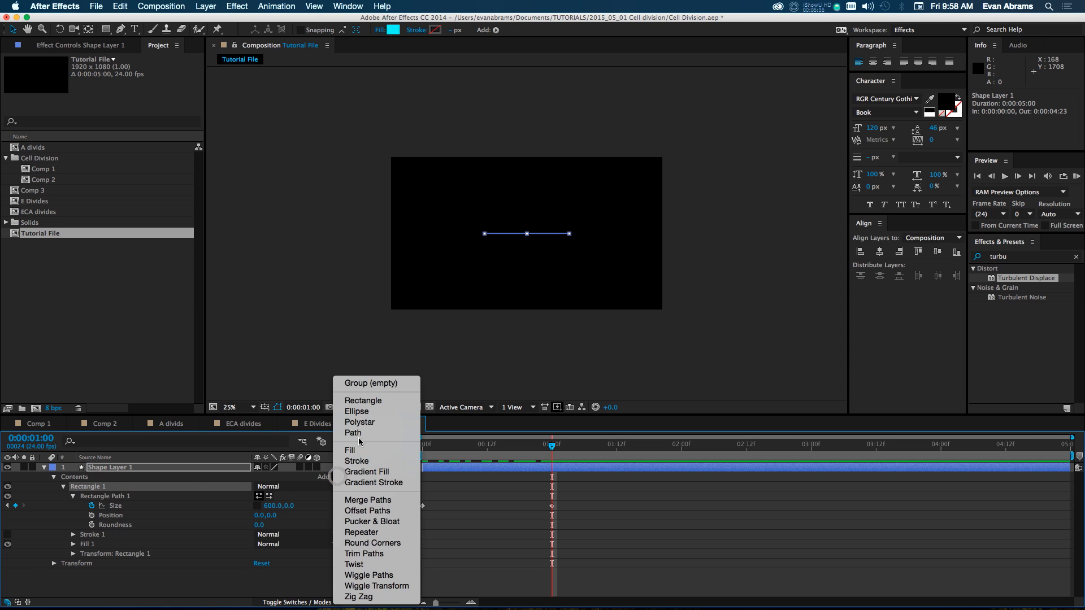
{"action": "left_click", "coordinate": [356, 412]}
{"action": "left_click", "coordinate": [72, 535]}
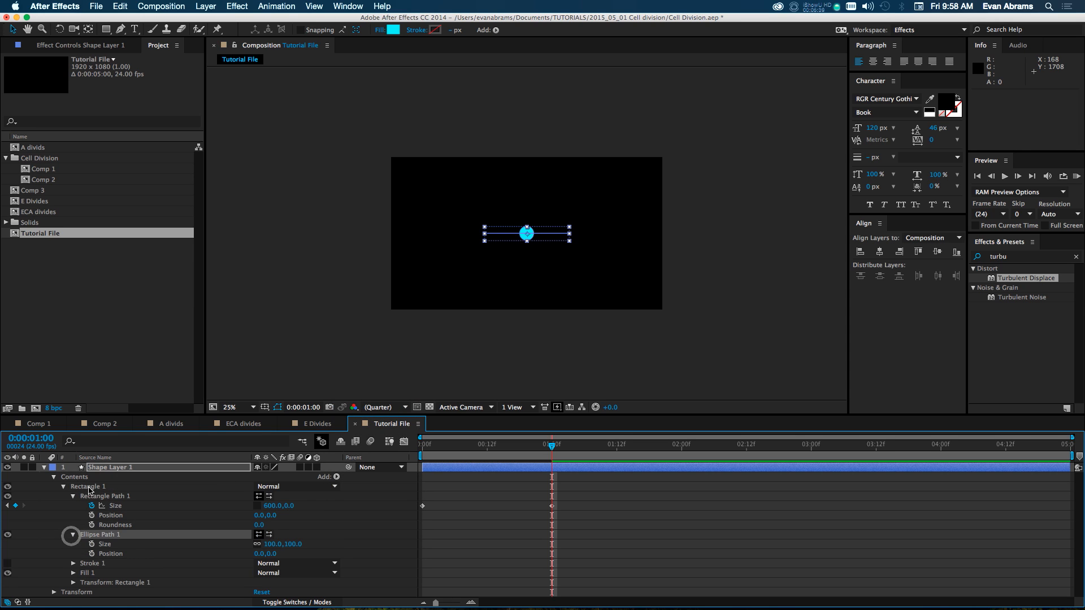
{"action": "left_click", "coordinate": [91, 486]}
{"action": "left_click", "coordinate": [76, 477]}
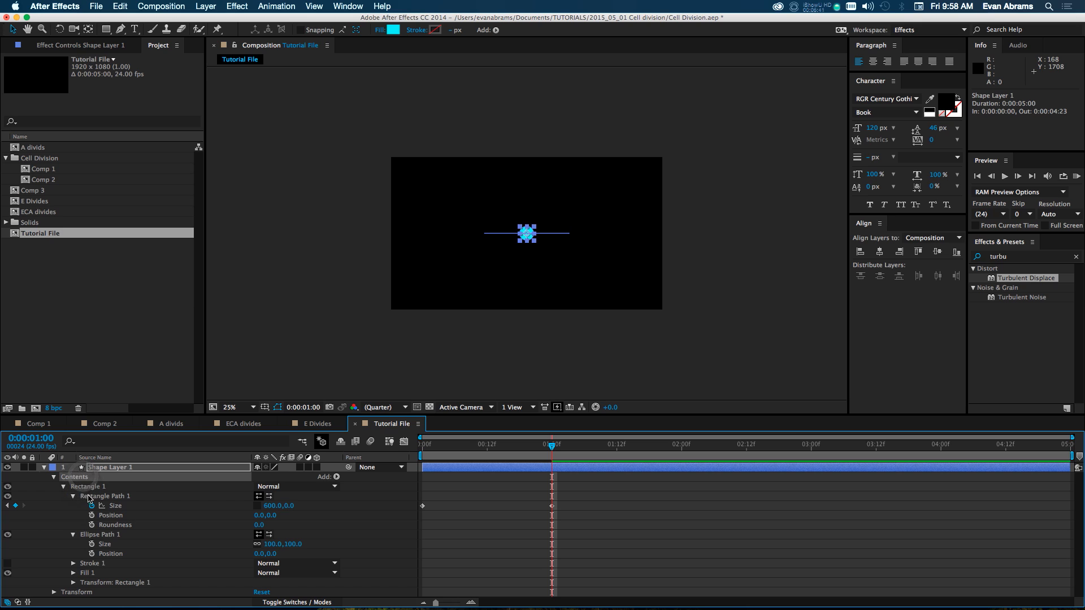
{"action": "left_click", "coordinate": [89, 497]}
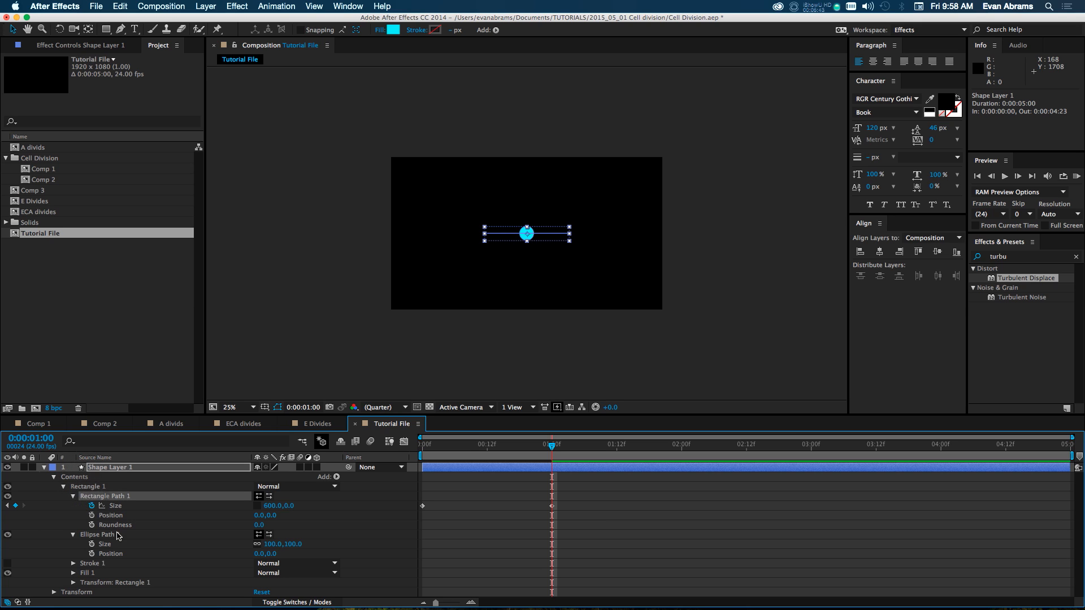
{"action": "left_click", "coordinate": [115, 535]}
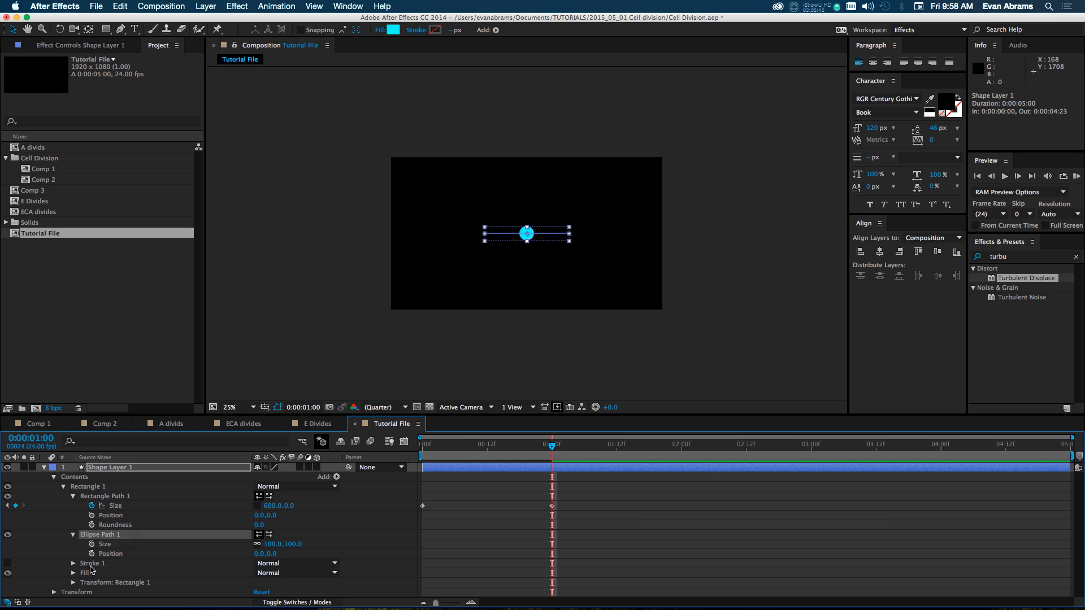
{"action": "left_click", "coordinate": [91, 565]}
{"action": "left_click", "coordinate": [97, 582]}
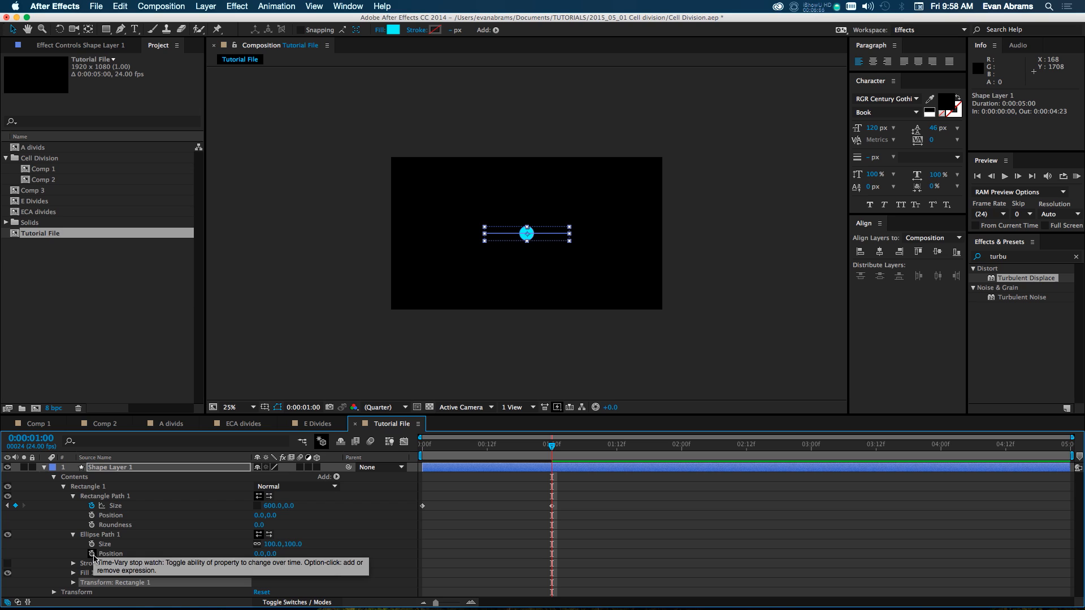
Keyframe Ellipse Path 1's position at 300, 0 at 0:00:01:00 and at 0, 0 at 0:00:00:00.
{"action": "left_click_drag", "start_coordinate": [261, 556], "coordinate": [414, 542]}
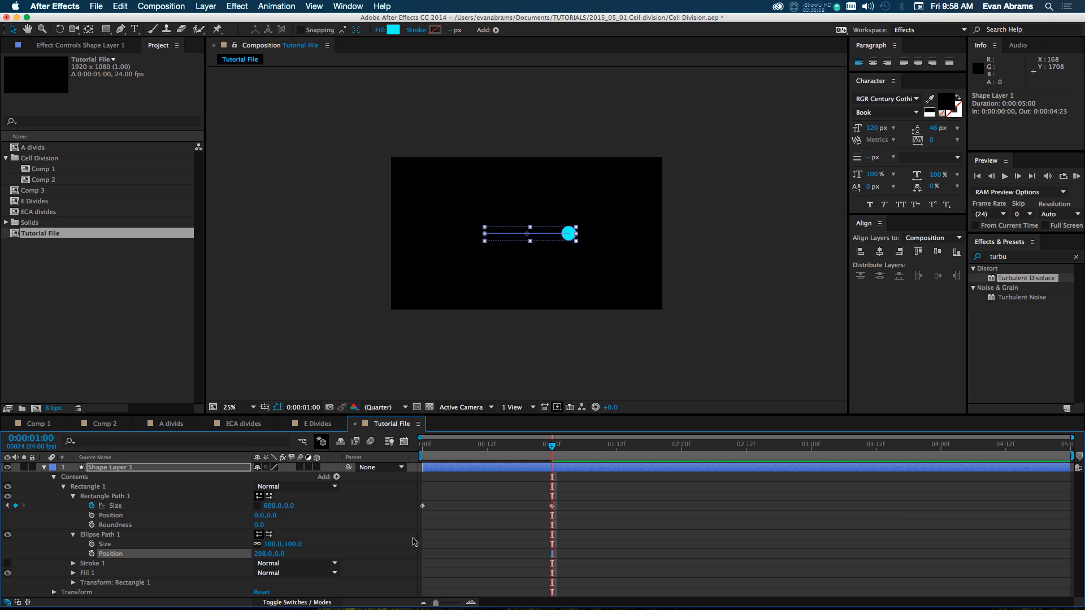
{"action": "type", "text": "300"}
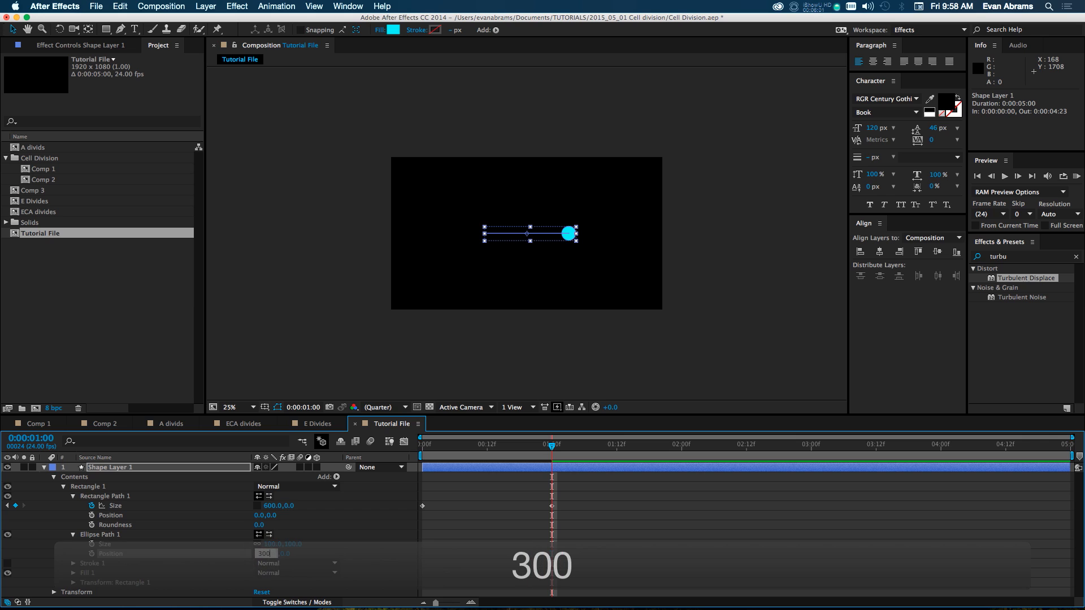
{"action": "key", "text": "Return"}
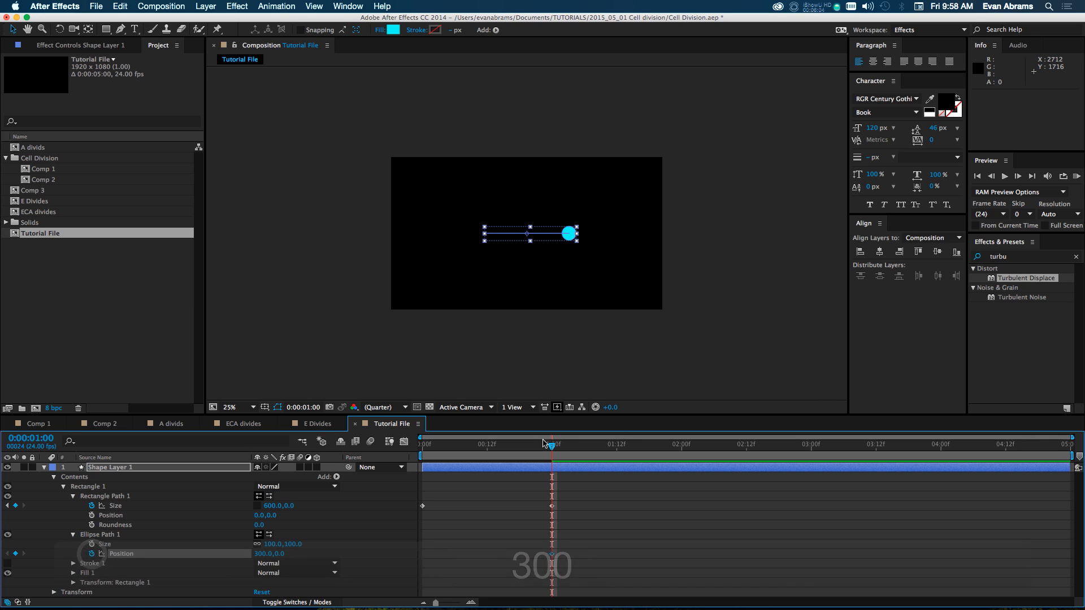
{"action": "left_click_drag", "start_coordinate": [537, 441], "coordinate": [224, 482]}
{"action": "left_click", "coordinate": [261, 555]}
{"action": "type", "text": "00"}
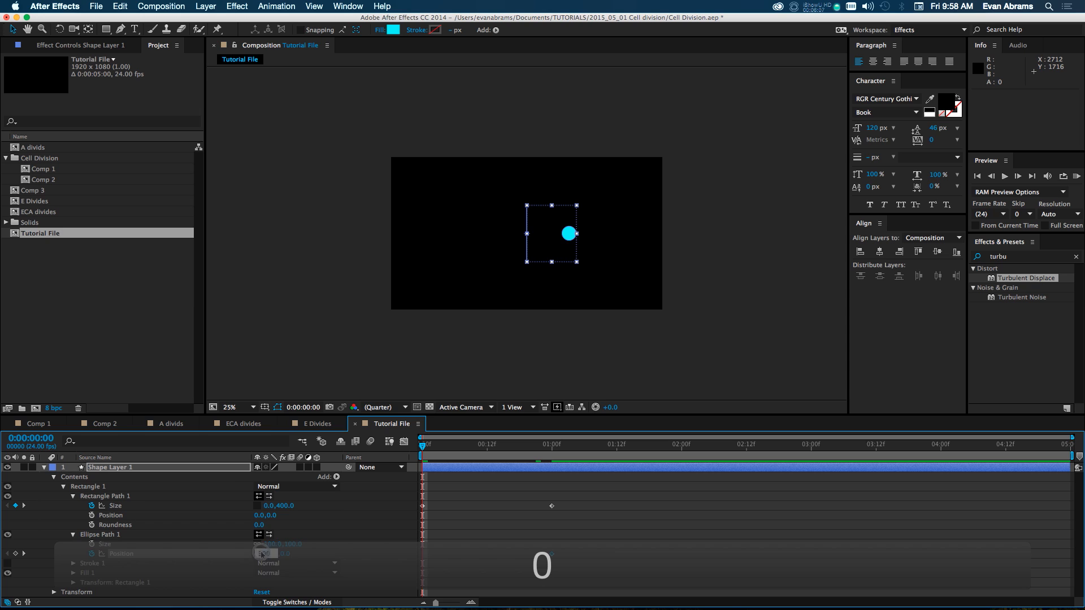
{"action": "key", "text": "Return"}
{"action": "left_click", "coordinate": [616, 527]}
Set Ellipse Path 1's size to 300 by 300 at 0:00:01:00 and add a size keyframe there.
{"action": "left_click_drag", "start_coordinate": [438, 445], "coordinate": [568, 460]}
{"action": "left_click", "coordinate": [556, 466]}
{"action": "left_click_drag", "start_coordinate": [264, 546], "coordinate": [368, 537]}
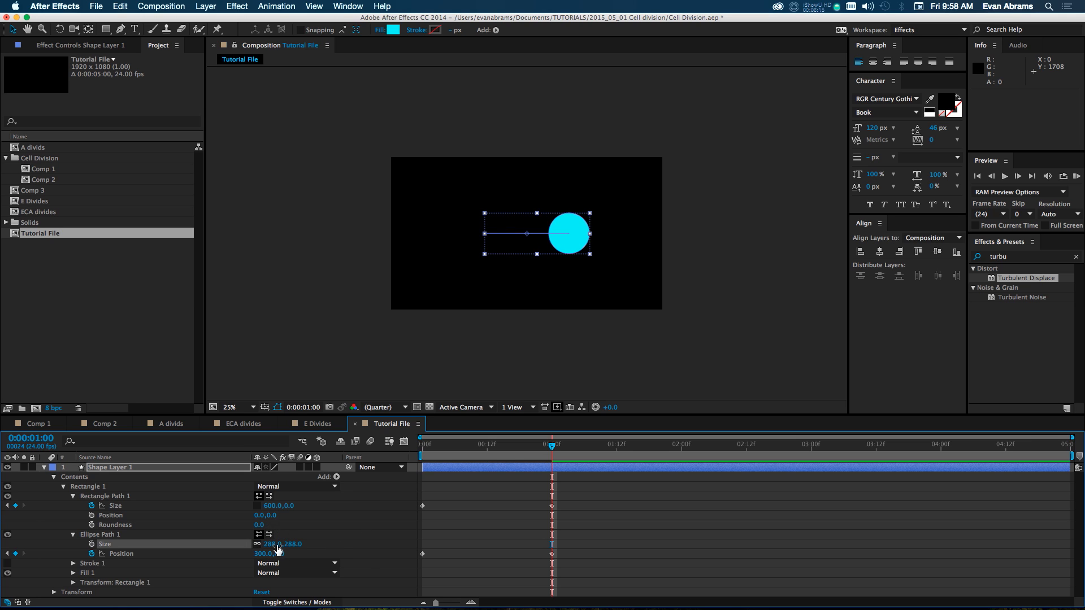
{"action": "type", "text": "300"}
{"action": "key", "text": "Return"}
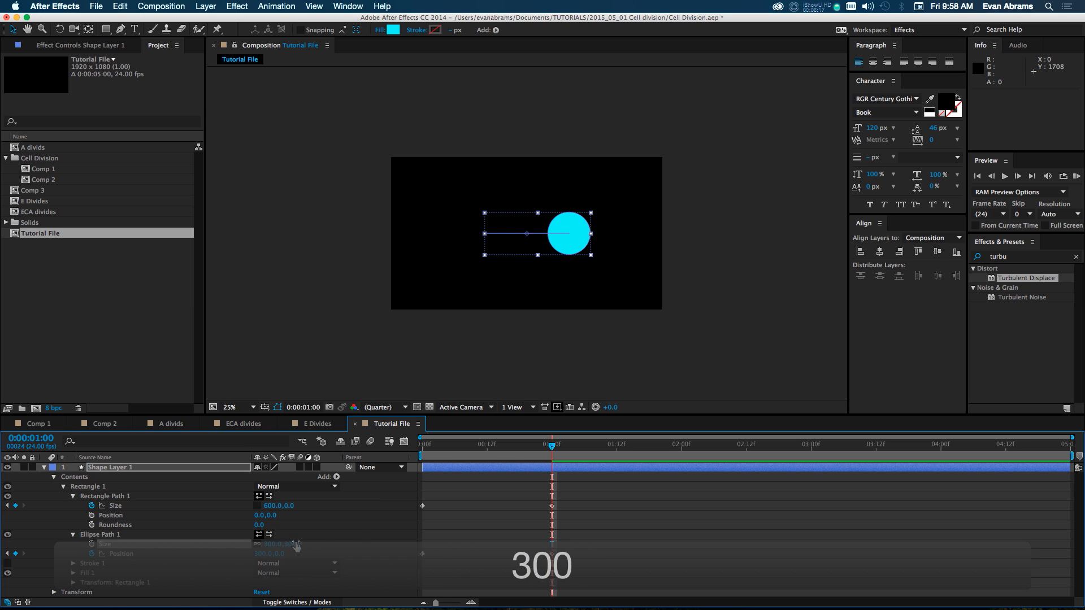
{"action": "left_click", "coordinate": [92, 544]}
Set Ellipse Path 1's size to 400 by 400 at 0:00:00:00 and preview the animation.
{"action": "left_click_drag", "start_coordinate": [438, 444], "coordinate": [423, 444]}
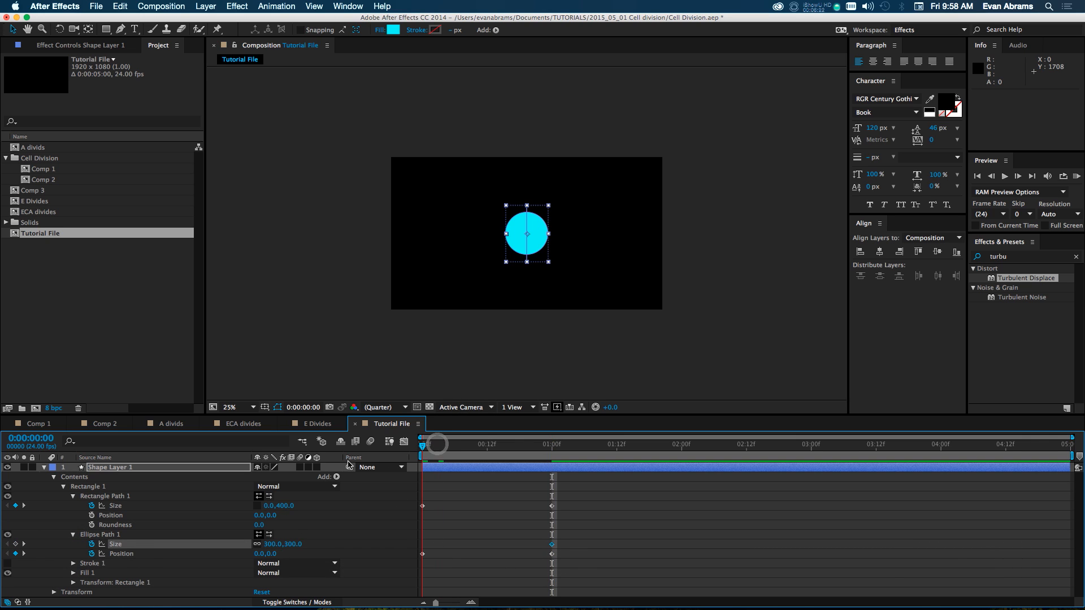
{"action": "left_click", "coordinate": [269, 544]}
{"action": "type", "text": "400"}
{"action": "key", "text": "Return"}
{"action": "left_click", "coordinate": [613, 523]}
{"action": "key", "text": "space"}
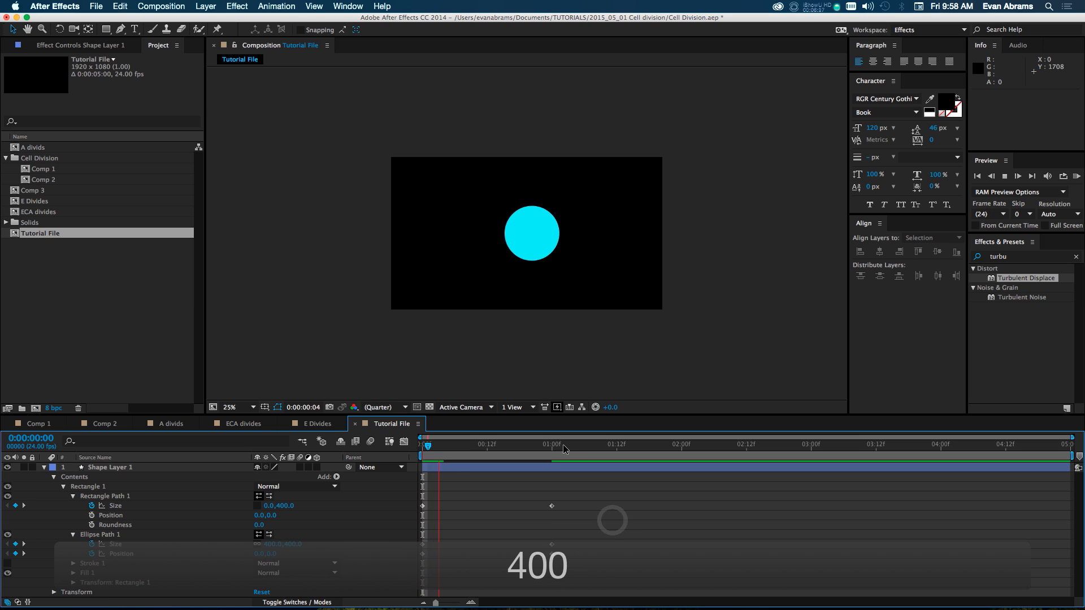
{"action": "key", "text": "space"}
Duplicate Ellipse Path 1 with the playhead at 0:00:01:00 and reveal the copy's keyframed properties.
{"action": "left_click", "coordinate": [552, 451]}
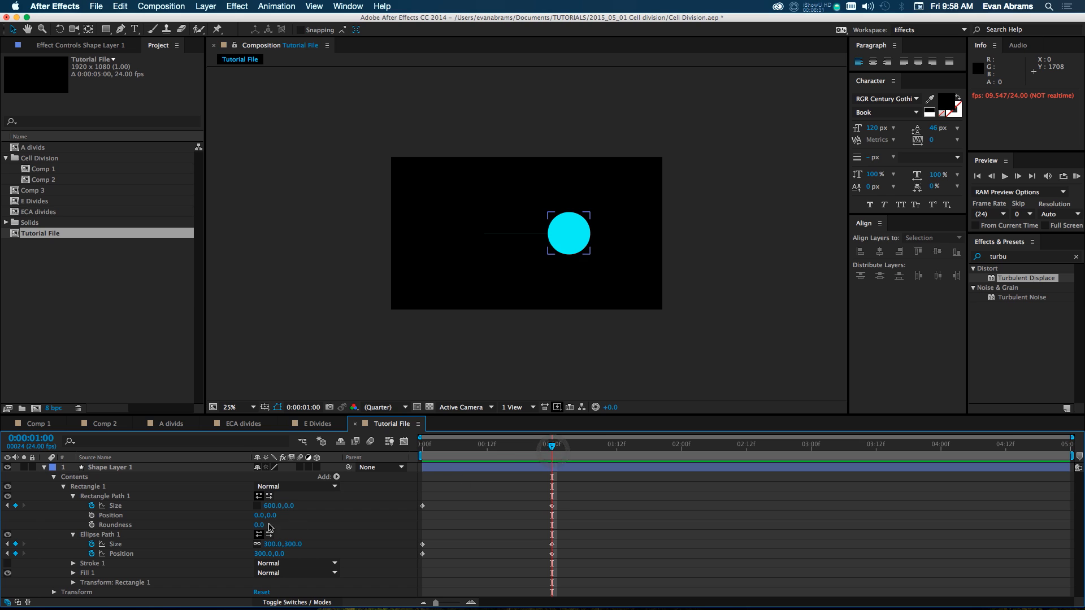
{"action": "left_click", "coordinate": [124, 538]}
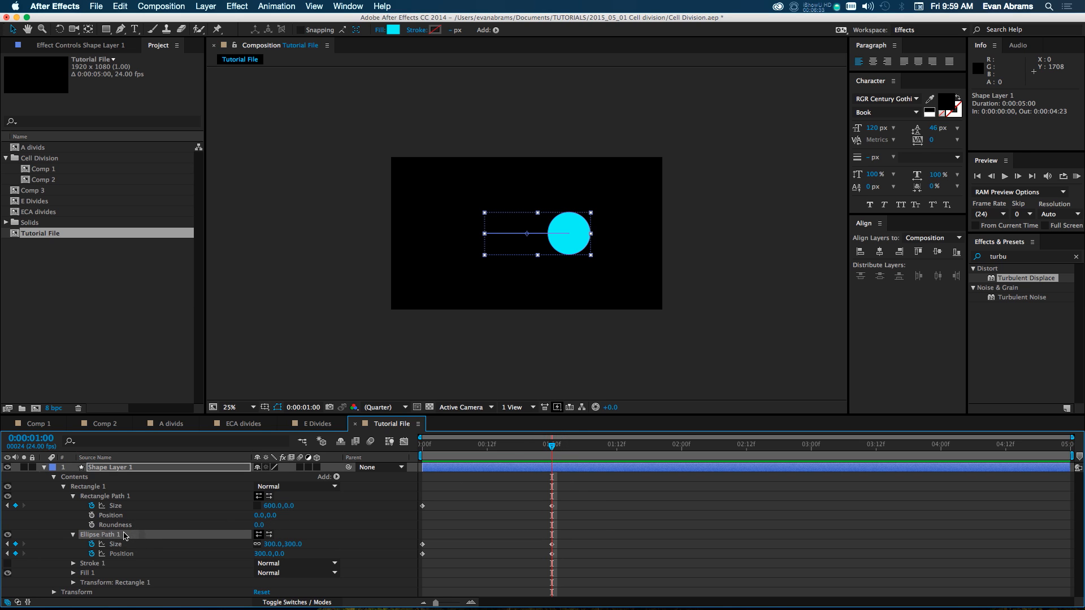
{"action": "key", "text": "super+d"}
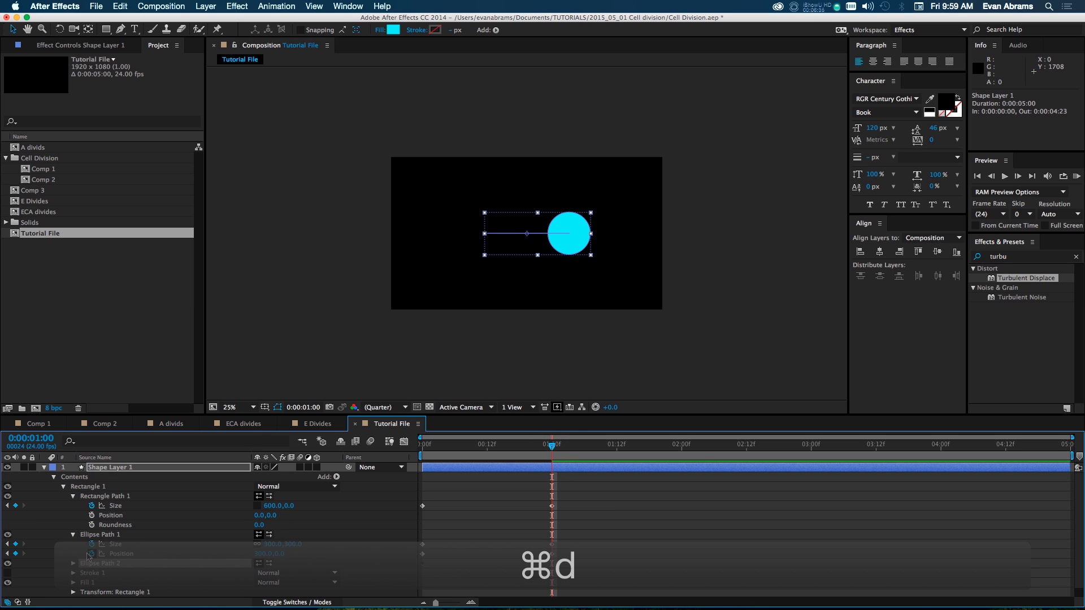
{"action": "left_click", "coordinate": [72, 563]}
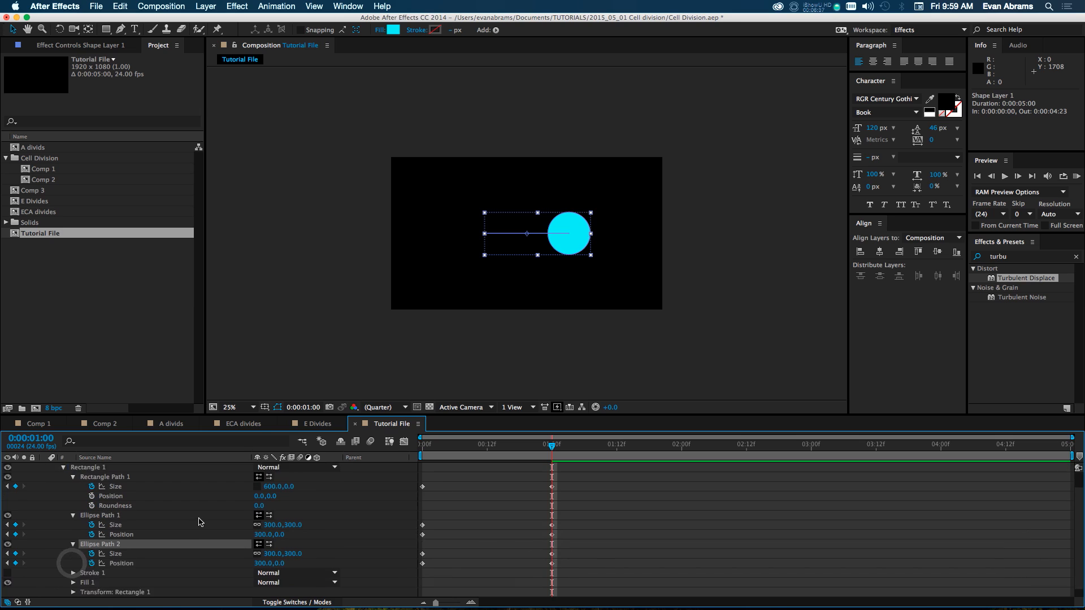
{"action": "scroll", "coordinate": [200, 521], "scroll_direction": "down", "scroll_amount": 3}
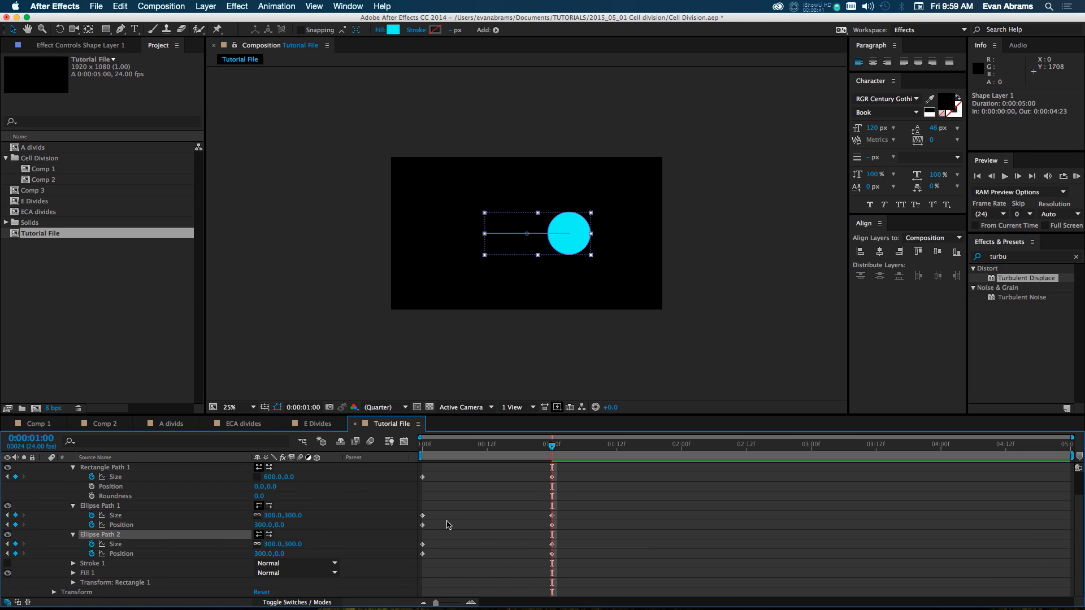
Set Ellipse Path 2's horizontal position to -300 at 0:00:01:00 and preview the two circles separating.
{"action": "left_click", "coordinate": [245, 553]}
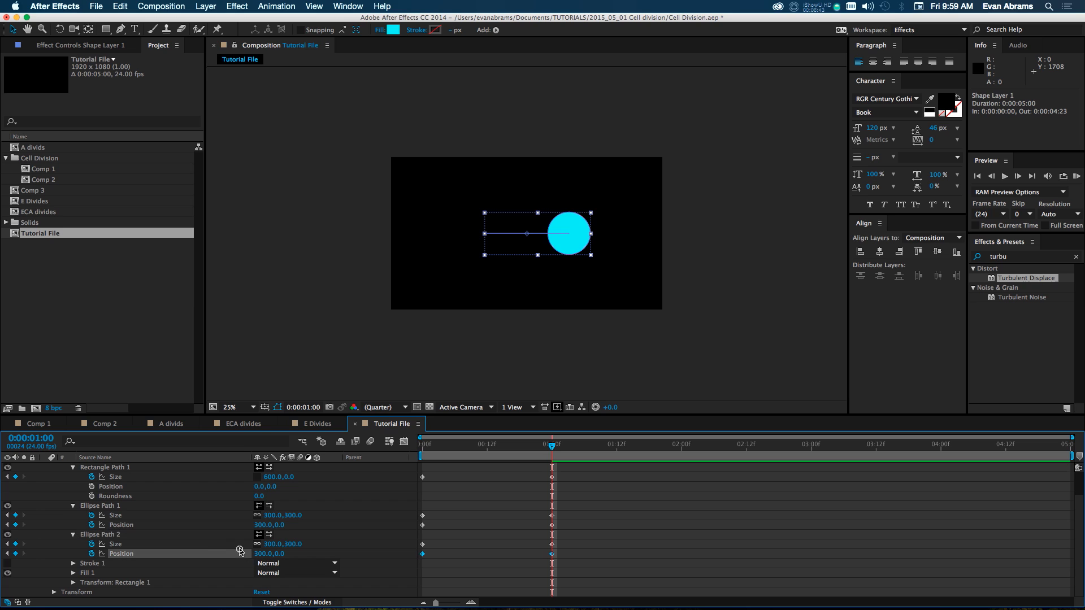
{"action": "left_click", "coordinate": [137, 508]}
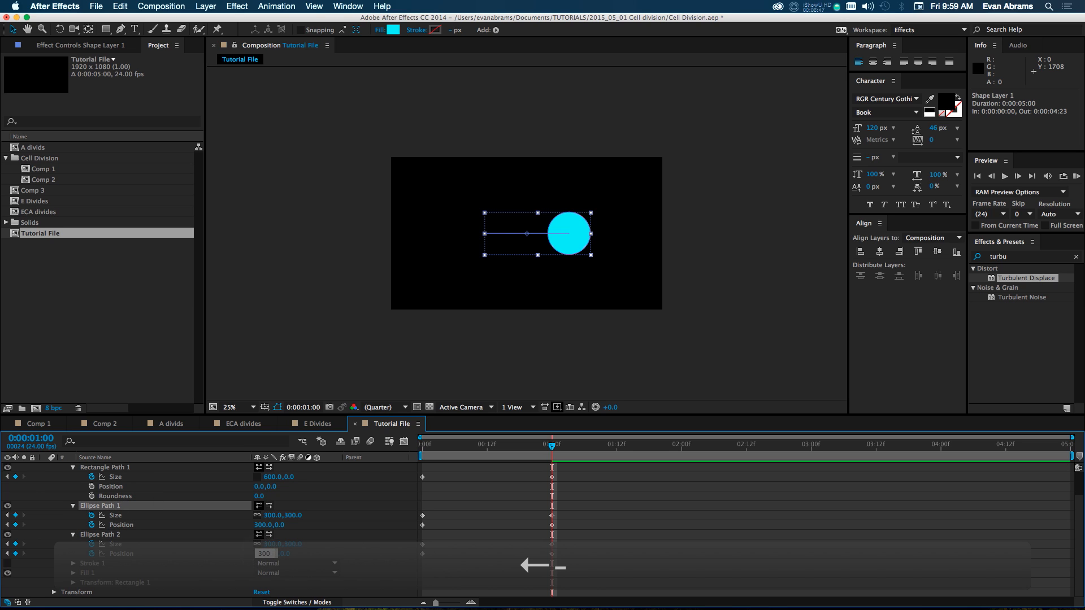
{"action": "type", "text": "-300"}
{"action": "key", "text": "Return"}
{"action": "left_click", "coordinate": [636, 555]}
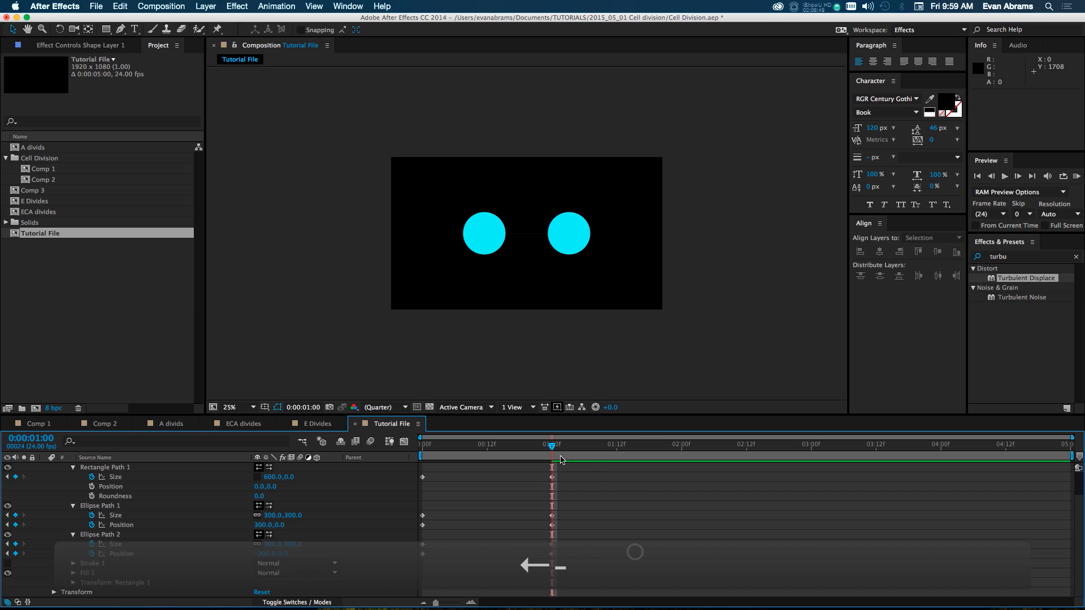
{"action": "mouse_move", "coordinate": [552, 446]}
{"action": "left_mouse_down"}
{"action": "mouse_move", "coordinate": [515, 450]}
{"action": "mouse_move", "coordinate": [580, 449]}
{"action": "left_mouse_up"}
{"action": "key", "text": "KP_0"}
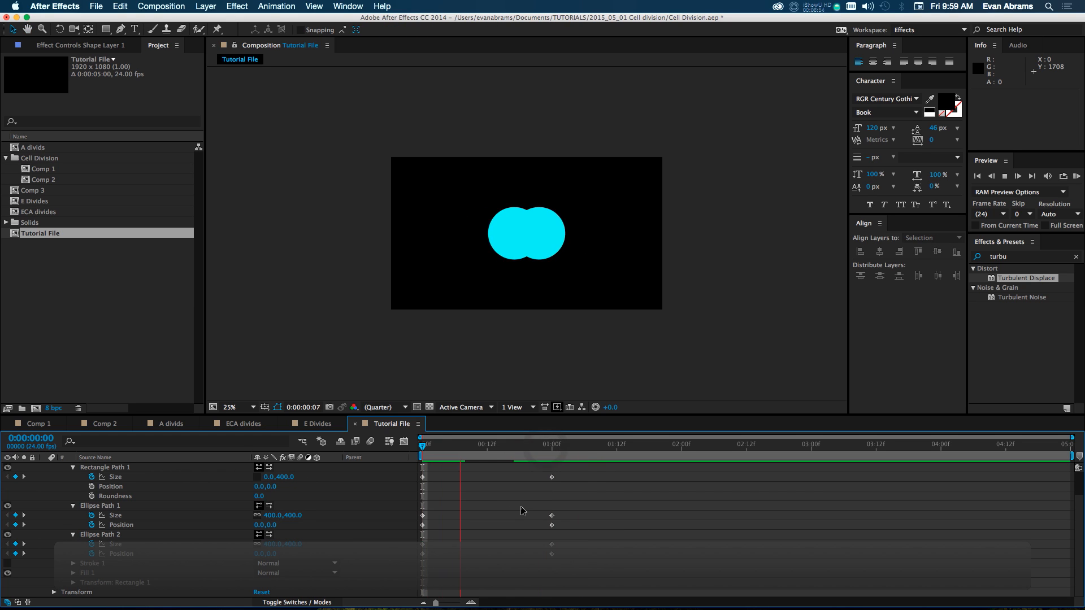
{"action": "left_click", "coordinate": [518, 504]}
Apply Easy Ease to all size and position keyframes of the rectangle path and both ellipse paths.
{"action": "scroll", "coordinate": [566, 564], "scroll_direction": "up", "scroll_amount": 2}
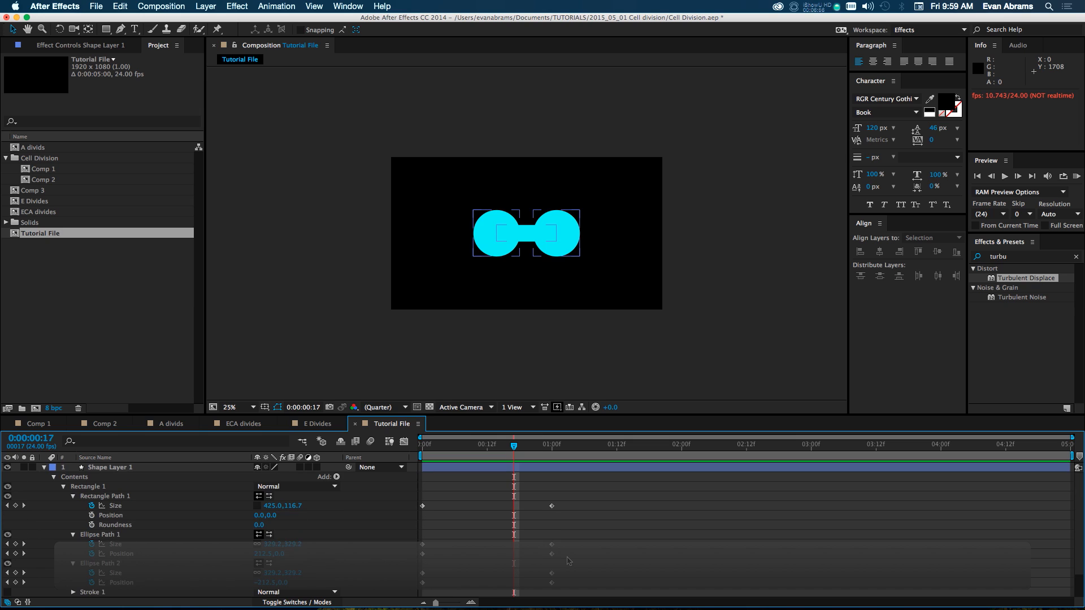
{"action": "left_click_drag", "start_coordinate": [580, 484], "coordinate": [415, 585]}
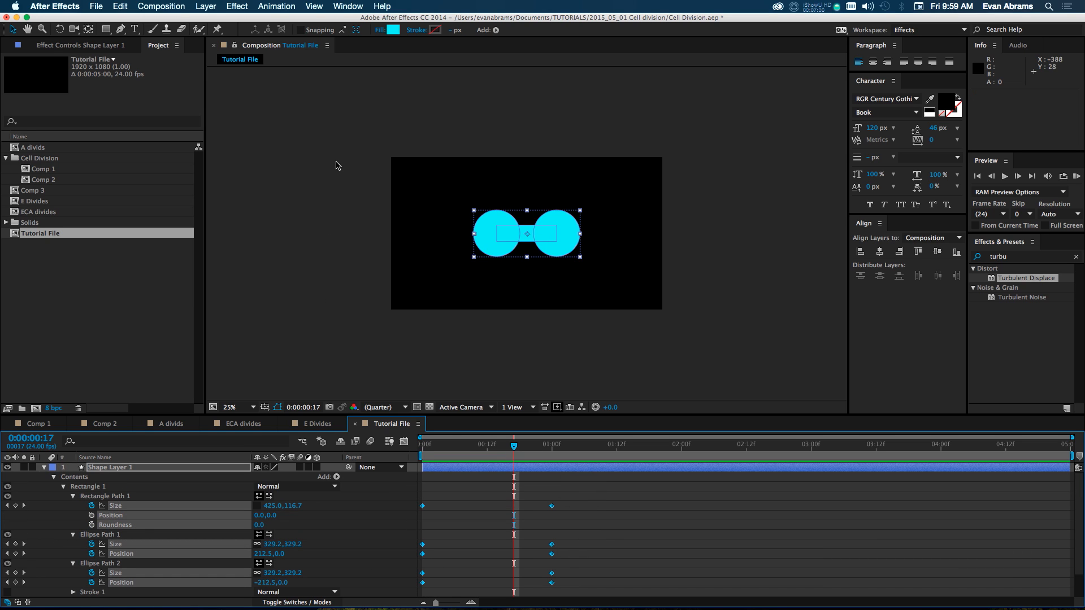
{"action": "right_click", "coordinate": [551, 505]}
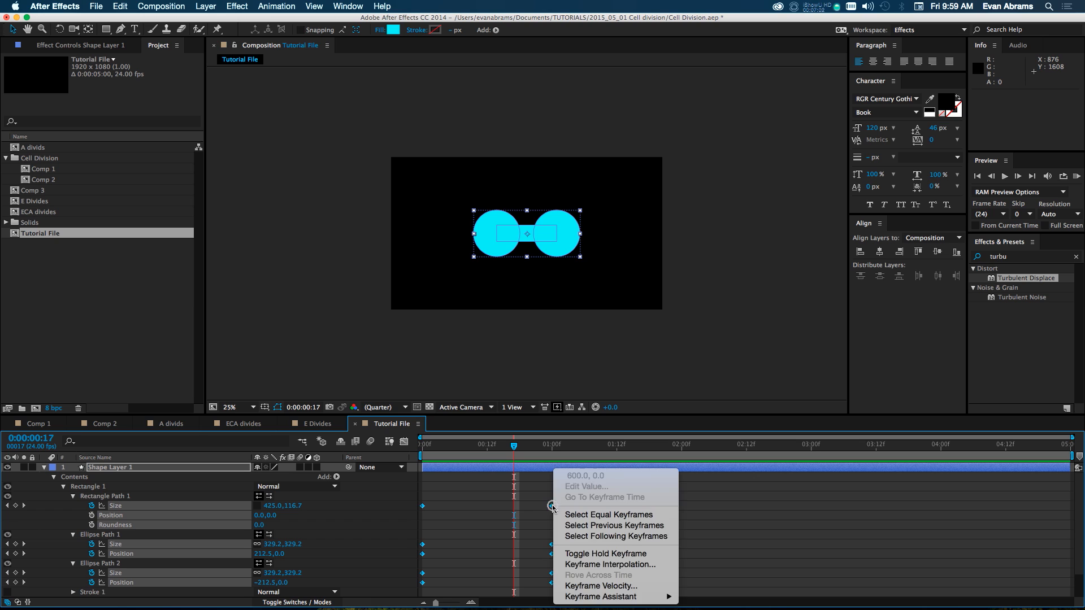
{"action": "mouse_move", "coordinate": [600, 597]}
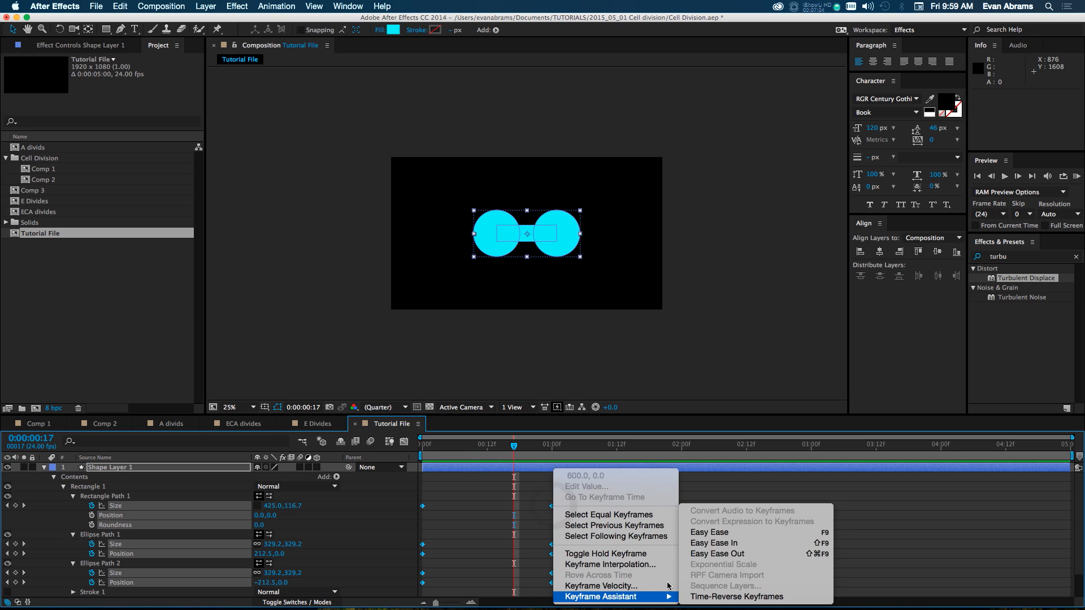
{"action": "left_click", "coordinate": [749, 534]}
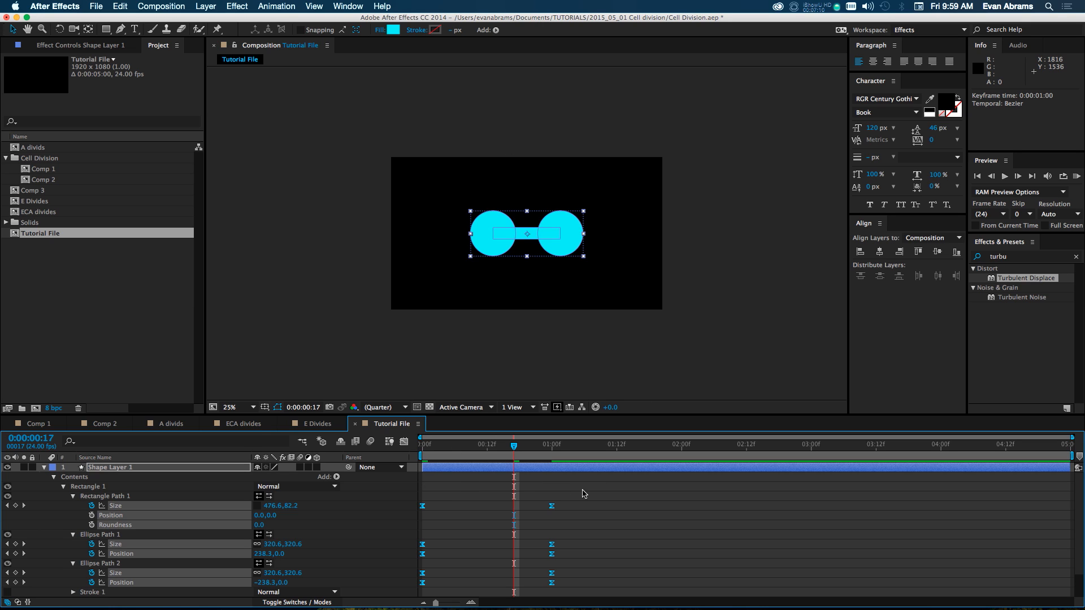
Preview the eased cell-division animation twice from the start.
{"action": "key", "text": "KP_0"}
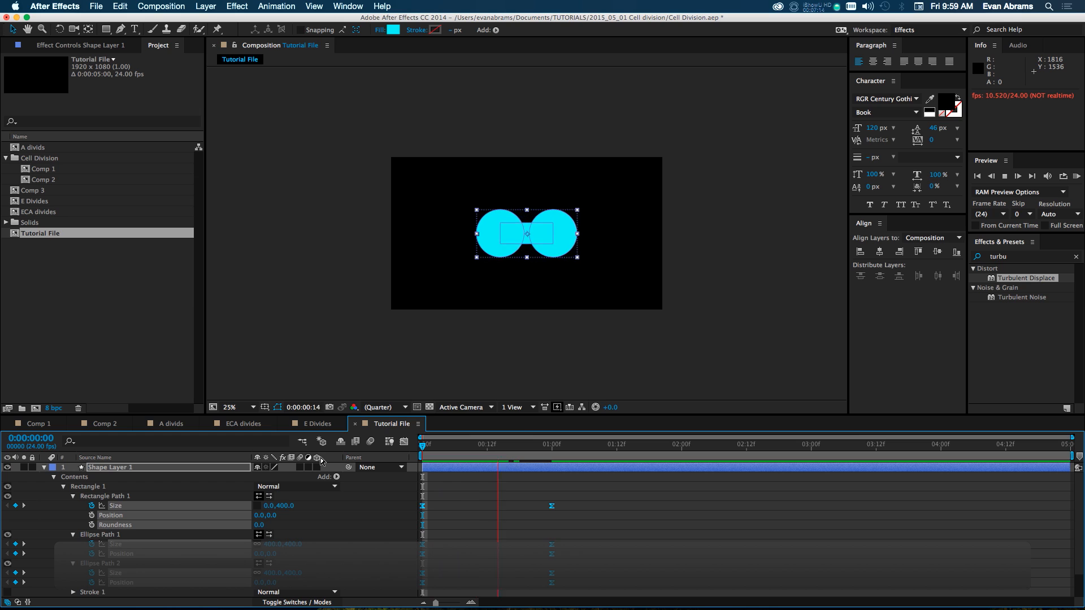
{"action": "left_click", "coordinate": [493, 540]}
{"action": "left_click", "coordinate": [493, 539]}
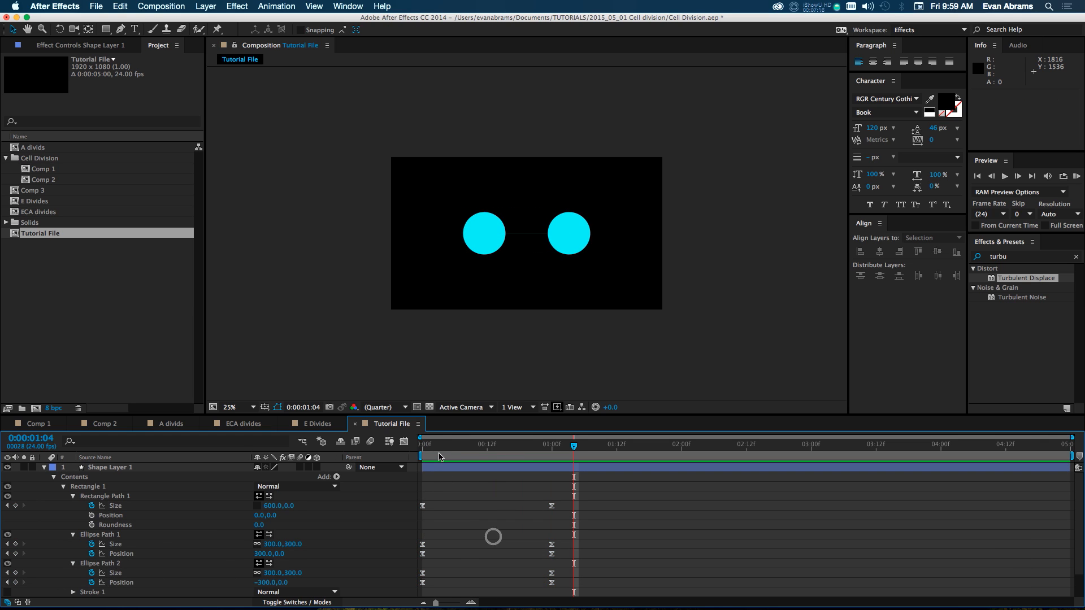
{"action": "key", "text": "KP_0"}
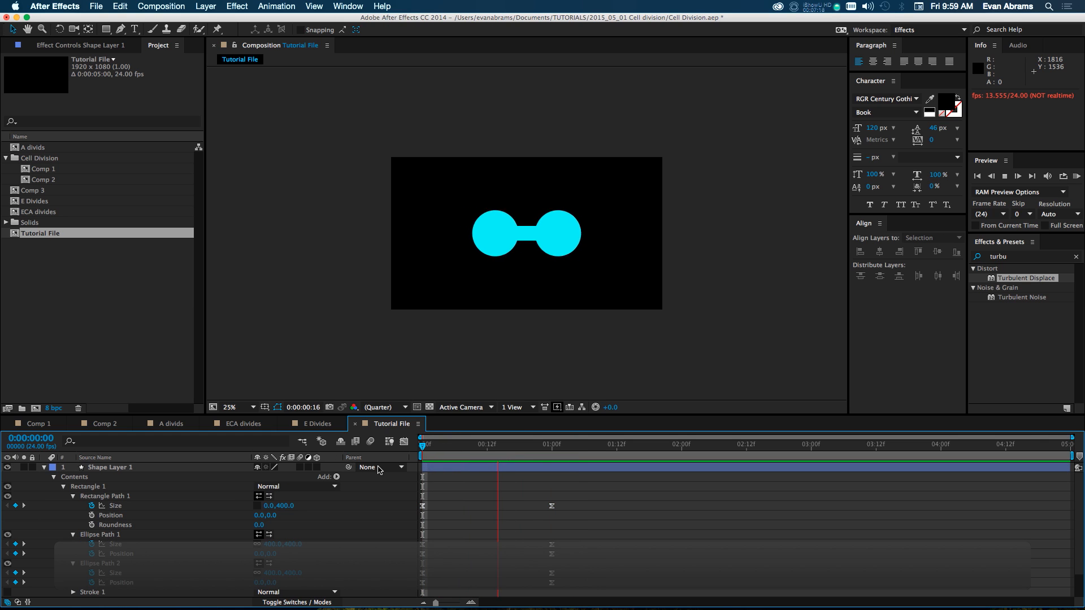
{"action": "left_click", "coordinate": [575, 494]}
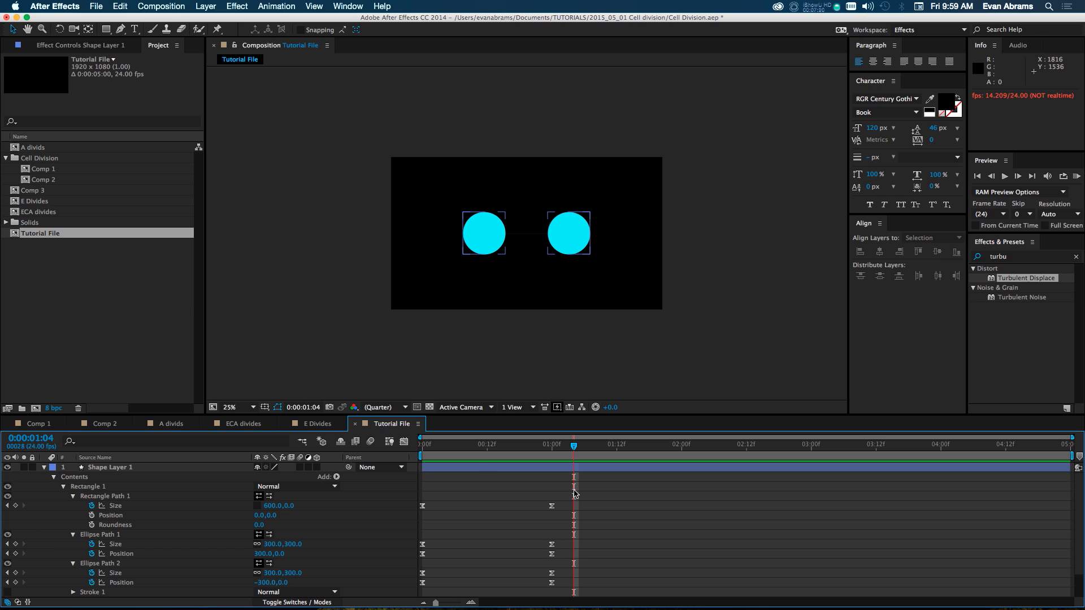
Show all size and position keyframes in the Graph Editor and compare their value graph with the speed graph.
{"action": "left_click_drag", "start_coordinate": [577, 496], "coordinate": [416, 585]}
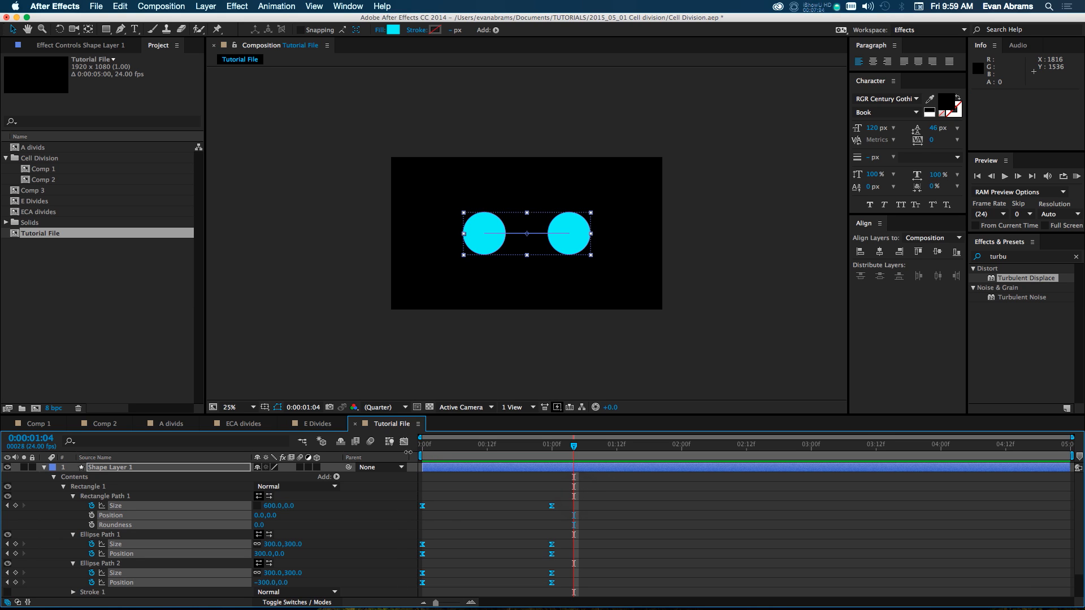
{"action": "left_click", "coordinate": [405, 441]}
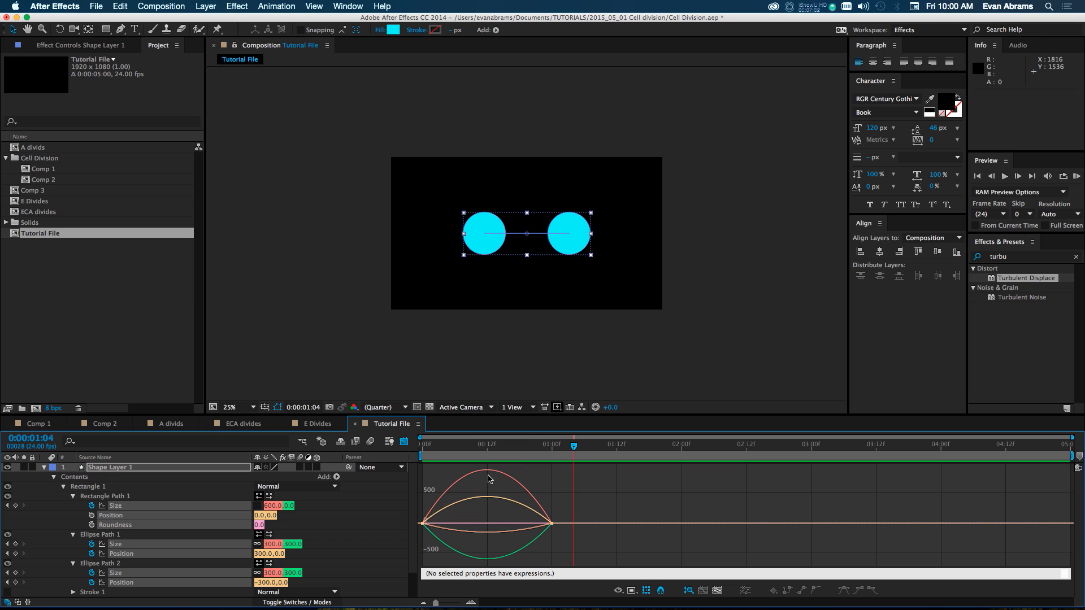
{"action": "mouse_move", "coordinate": [487, 473]}
{"action": "mouse_move", "coordinate": [550, 524]}
{"action": "left_click", "coordinate": [634, 592]}
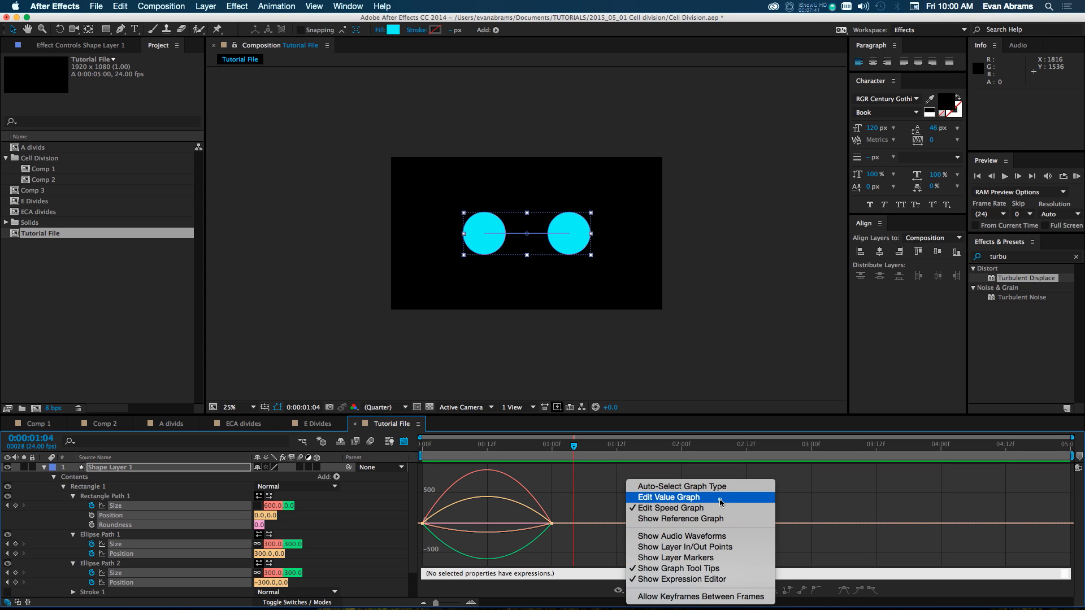
{"action": "left_click", "coordinate": [678, 497]}
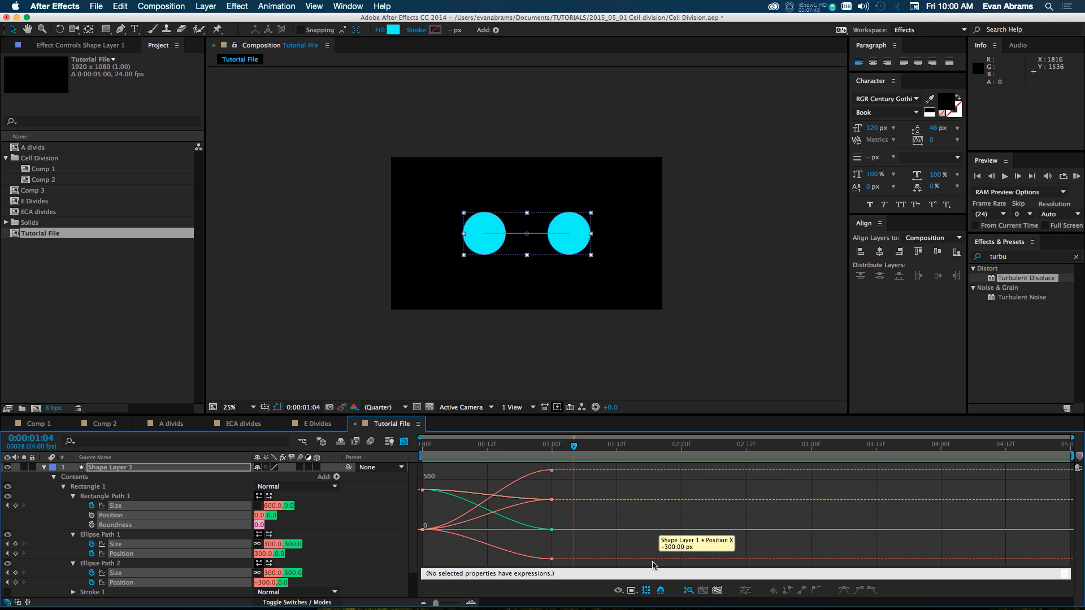
{"action": "left_click", "coordinate": [634, 591]}
{"action": "left_click", "coordinate": [661, 508]}
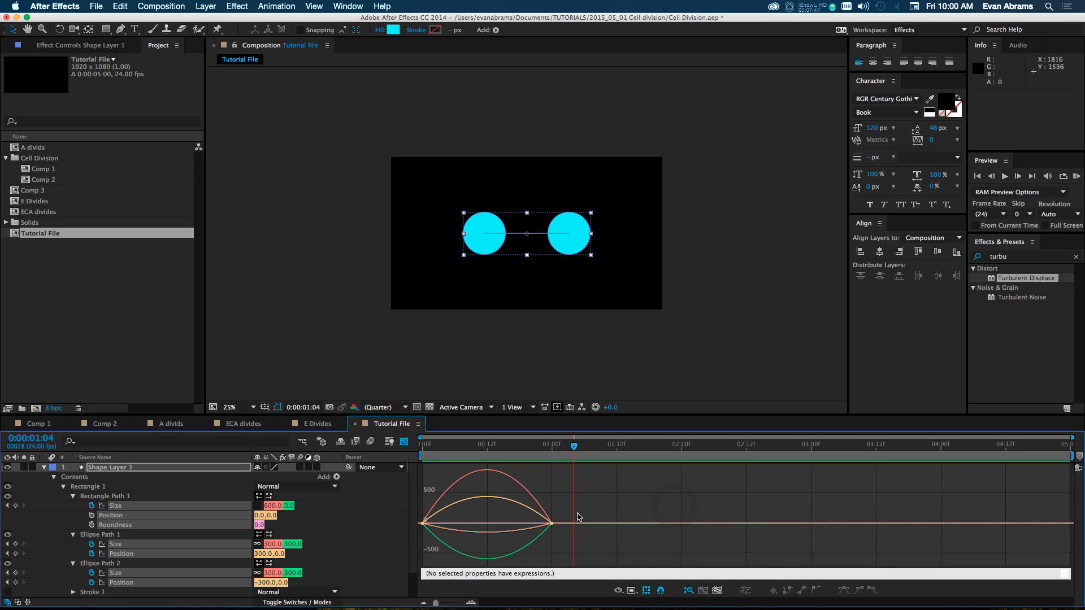
Lengthen the incoming influence of all keyframes at 0:00:01:00 so the speed peaks early, preview it, and leave the Graph Editor.
{"action": "left_click_drag", "start_coordinate": [563, 499], "coordinate": [418, 551]}
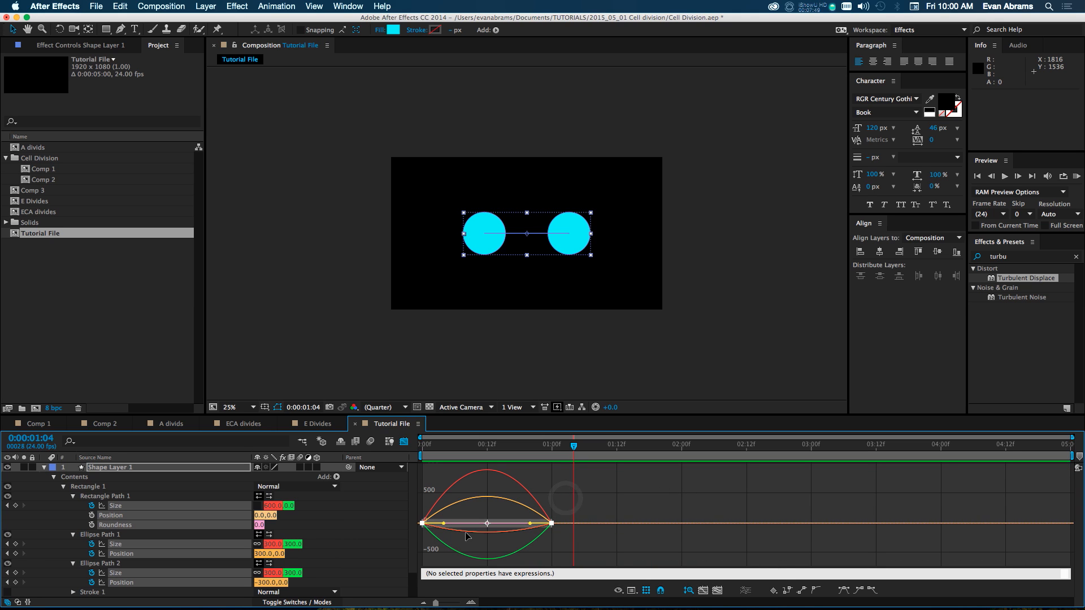
{"action": "left_click_drag", "start_coordinate": [531, 524], "coordinate": [536, 500]}
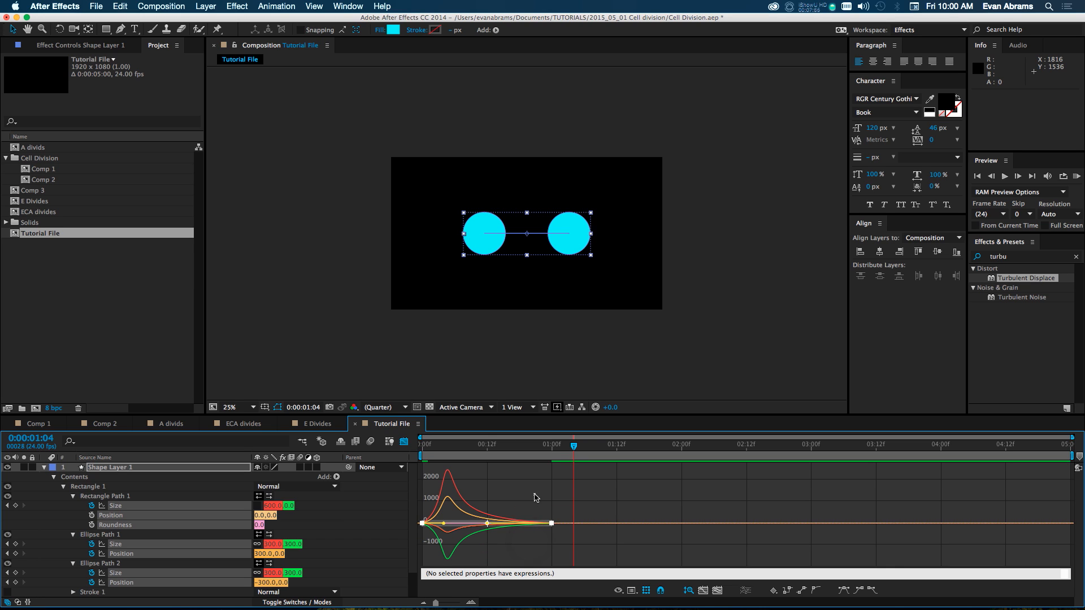
{"action": "left_click", "coordinate": [534, 495]}
{"action": "left_click", "coordinate": [446, 444]}
{"action": "key", "text": "space"}
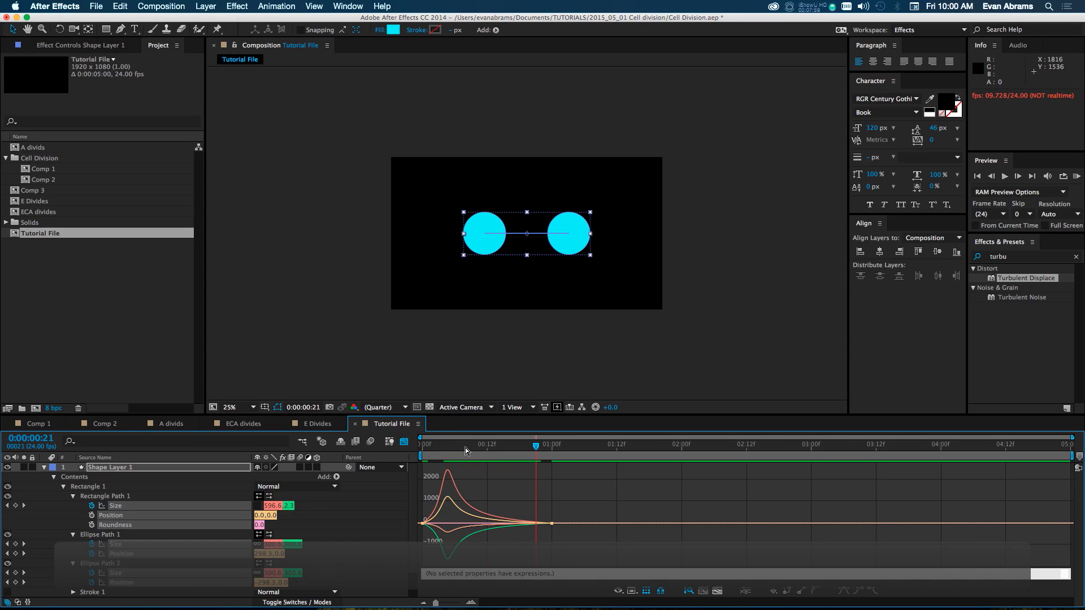
{"action": "left_click", "coordinate": [404, 441]}
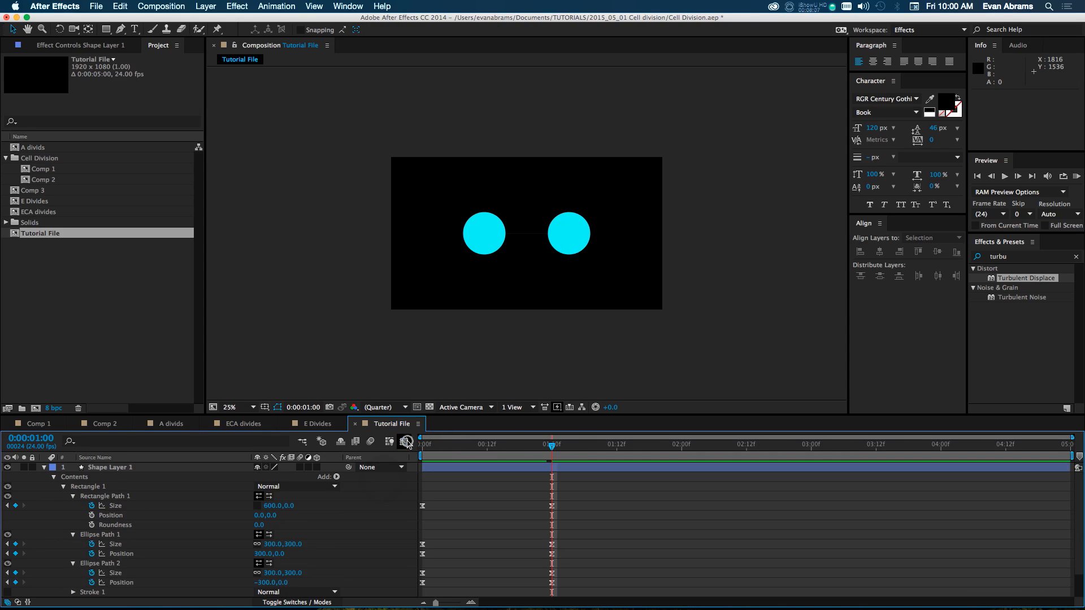
Set Rectangle Path 1's width to 500 at 0:00:01:00.
{"action": "left_click", "coordinate": [504, 468]}
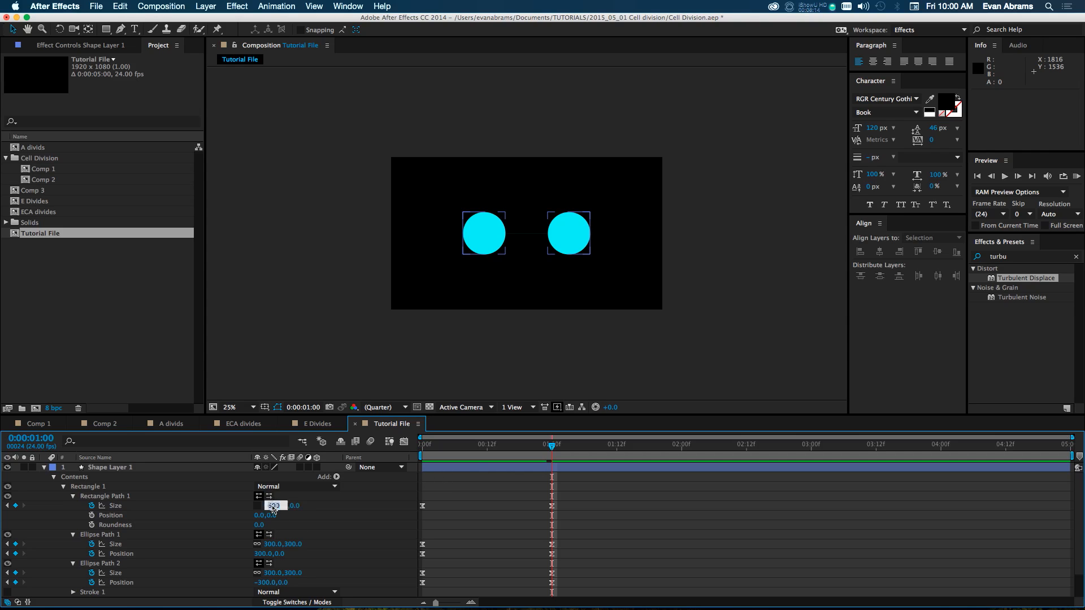
{"action": "type", "text": "500"}
{"action": "key", "text": "Return"}
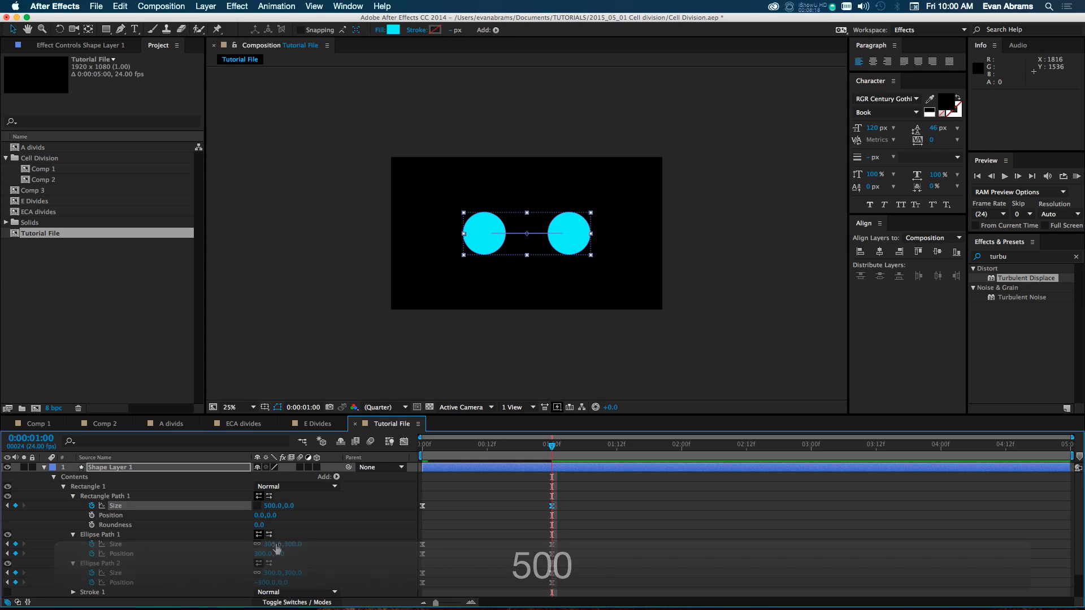
Set the horizontal positions at 0:00:01:00 to 250 for Ellipse Path 1 and -250 for Ellipse Path 2.
{"action": "left_click", "coordinate": [258, 554]}
{"action": "type", "text": "250"}
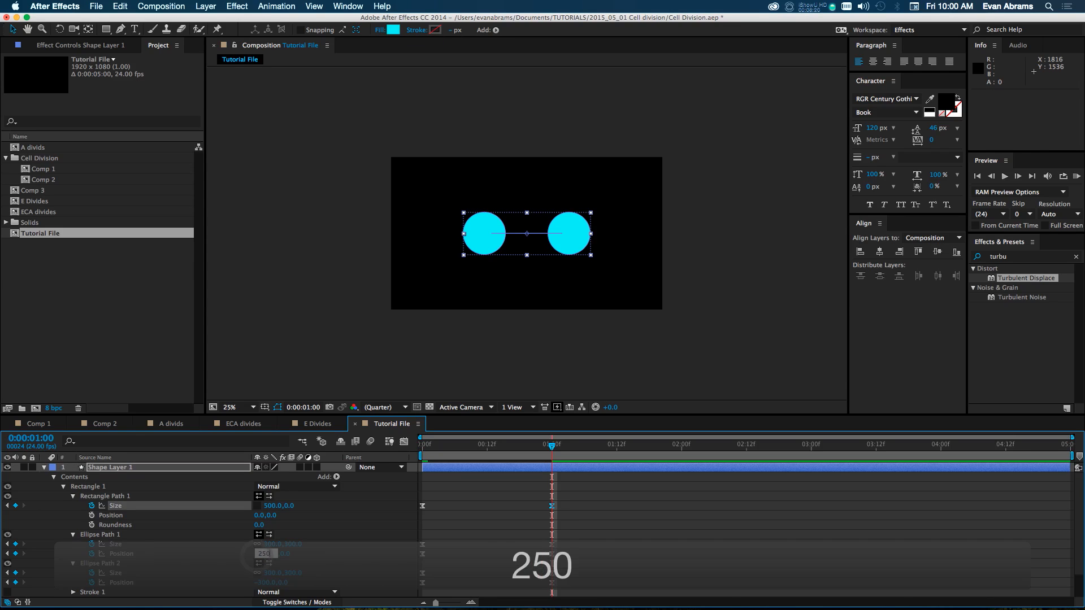
{"action": "key", "text": "Tab"}
{"action": "key", "text": "shift+Tab"}
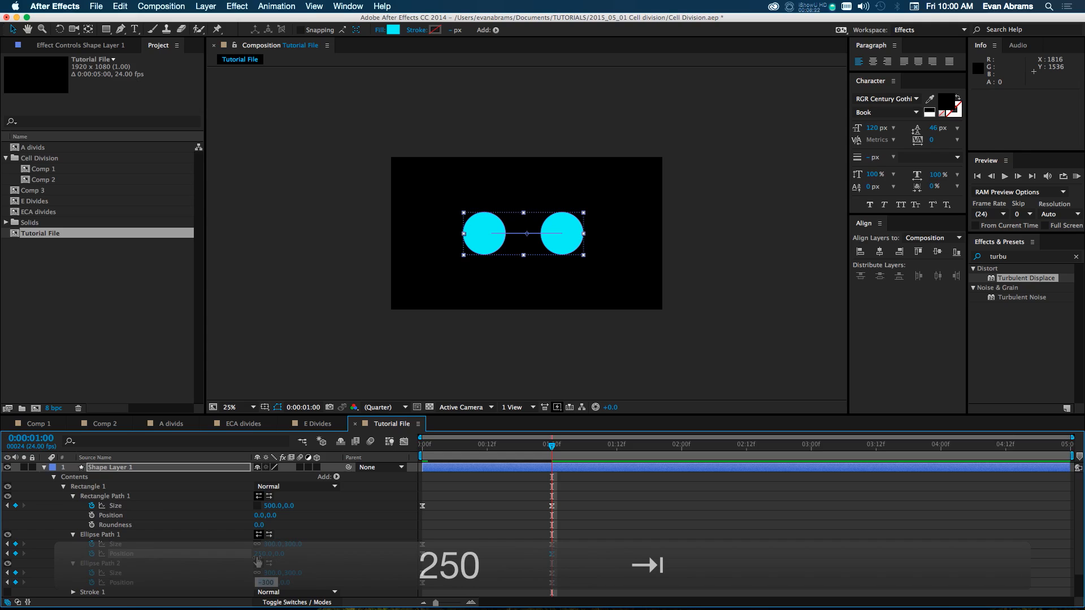
{"action": "type", "text": "-250"}
{"action": "key", "text": "Return"}
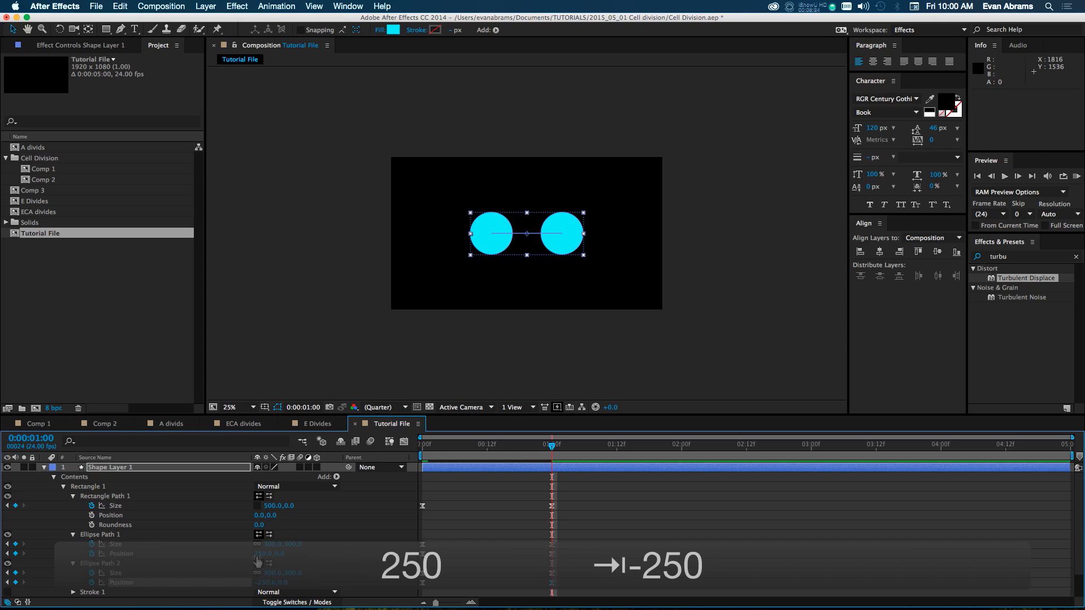
Scrub to 0:00:00:11 to view the bridge between the two circles.
{"action": "left_click", "coordinate": [511, 525]}
{"action": "key", "text": "period"}
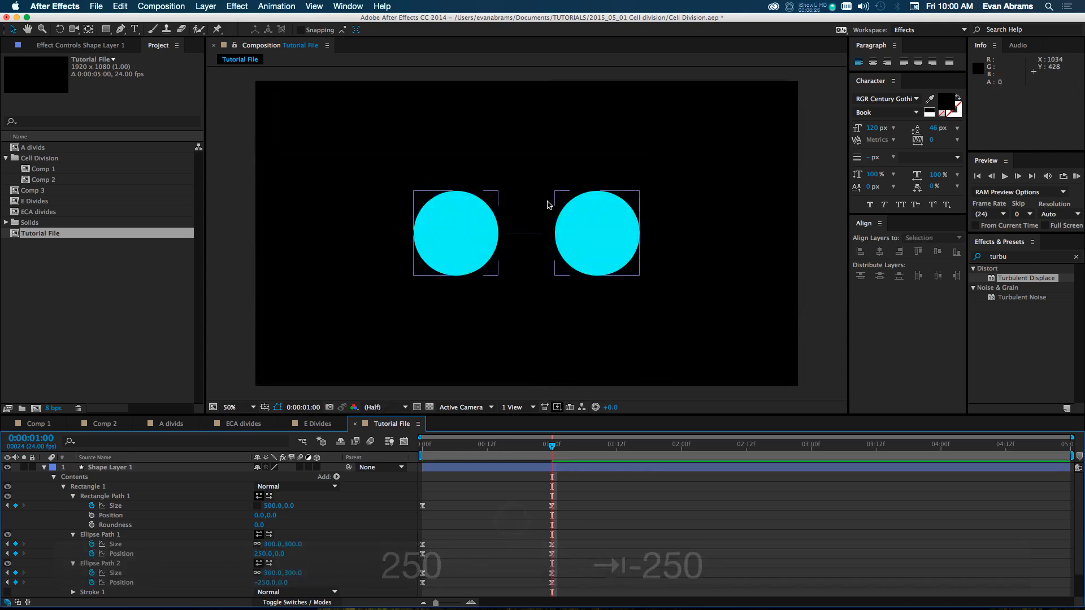
{"action": "mouse_move", "coordinate": [483, 448]}
{"action": "left_mouse_down"}
{"action": "mouse_move", "coordinate": [452, 447]}
{"action": "mouse_move", "coordinate": [480, 445]}
{"action": "left_mouse_up"}
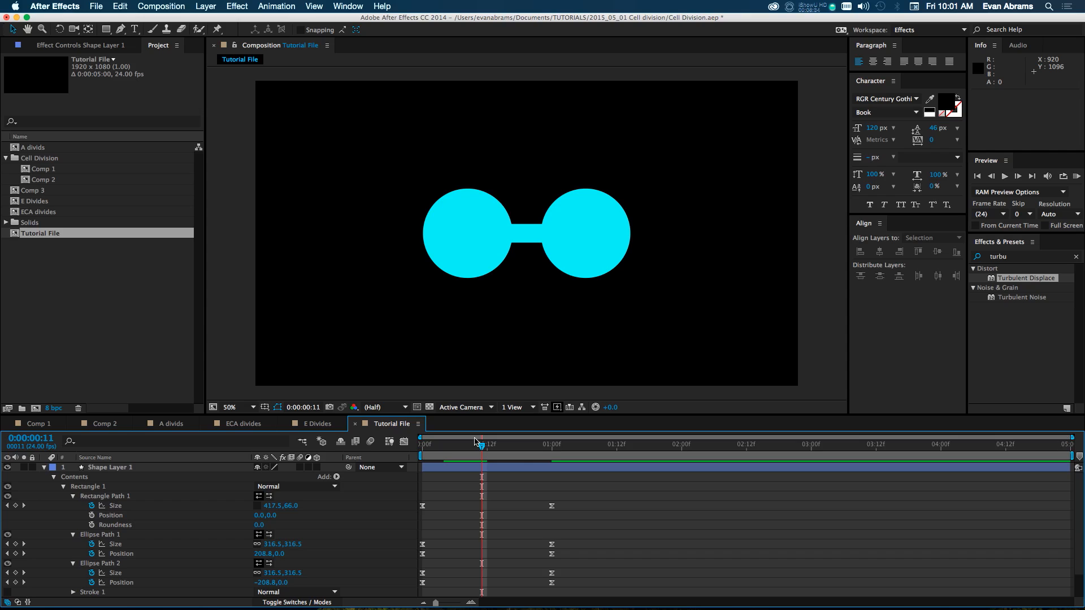
Collapse the Rectangle 1 group, find the Roughen Edges effect, and apply it to Shape Layer 1.
{"action": "left_click", "coordinate": [453, 469]}
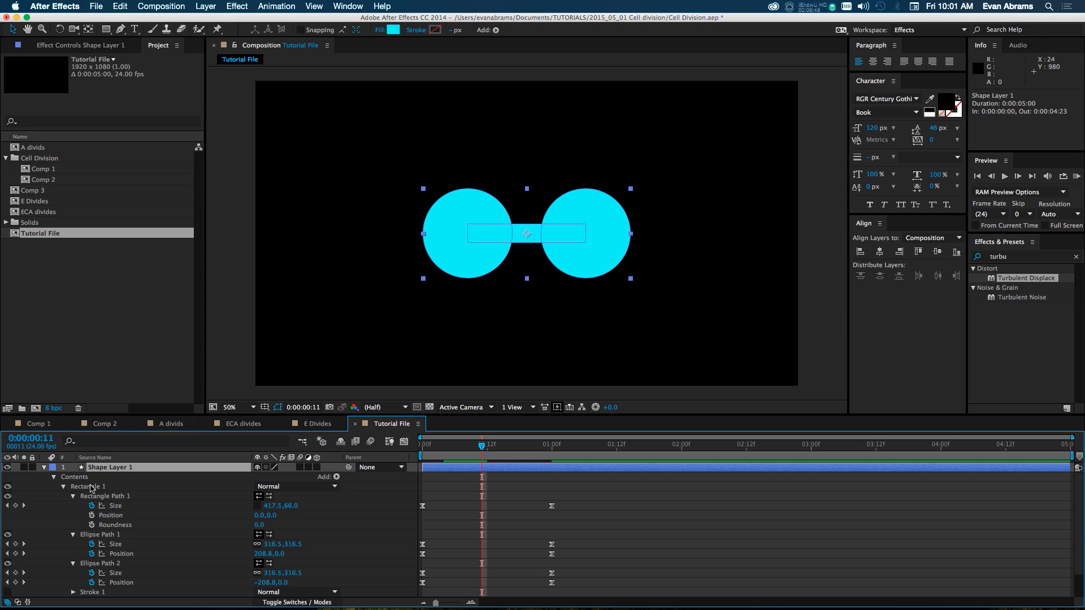
{"action": "left_click", "coordinate": [64, 487]}
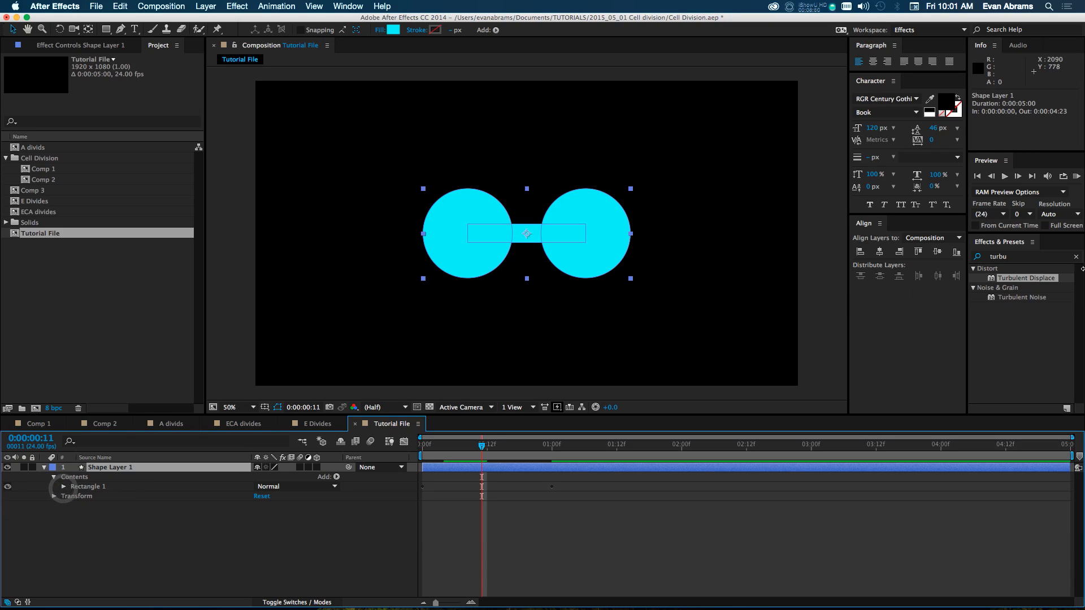
{"action": "left_click", "coordinate": [1054, 260]}
{"action": "left_click", "coordinate": [1053, 259]}
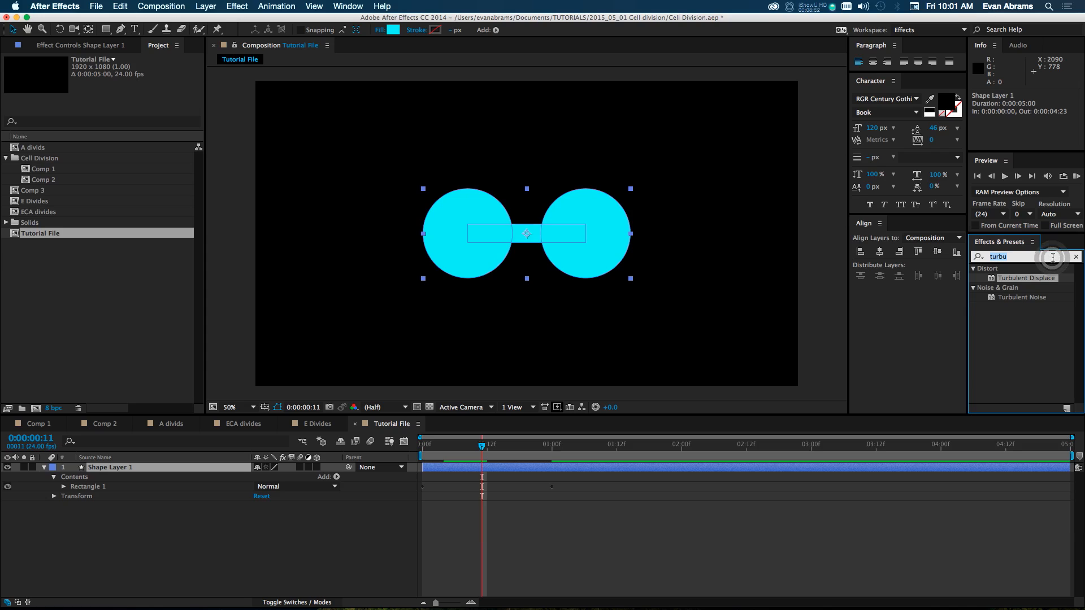
{"action": "type", "text": "rough"}
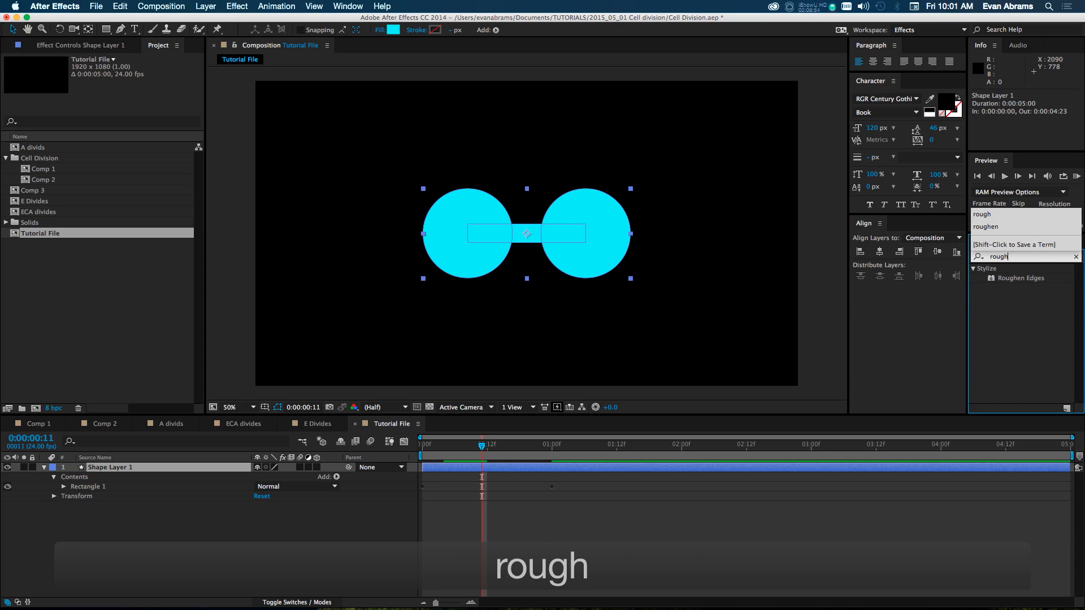
{"action": "left_click_drag", "start_coordinate": [1022, 279], "coordinate": [558, 469]}
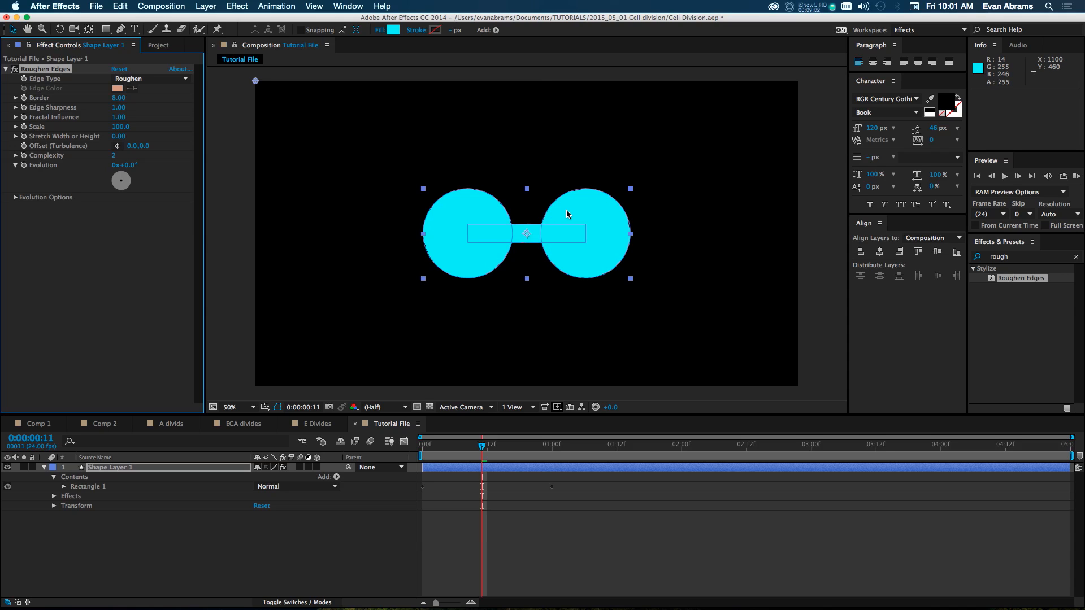
Examine the roughened corners where the bridge meets the circles and read the Roughen Edges effect's description.
{"action": "scroll", "coordinate": [566, 209], "scroll_direction": "up", "scroll_amount": 6}
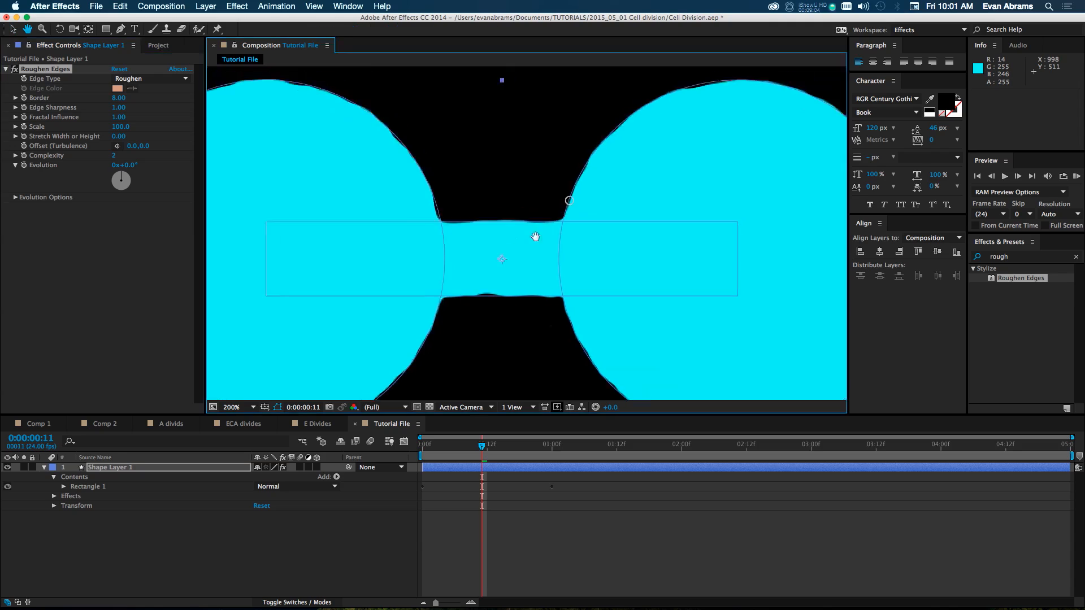
{"action": "scroll", "coordinate": [529, 249], "scroll_direction": "up", "scroll_amount": 3}
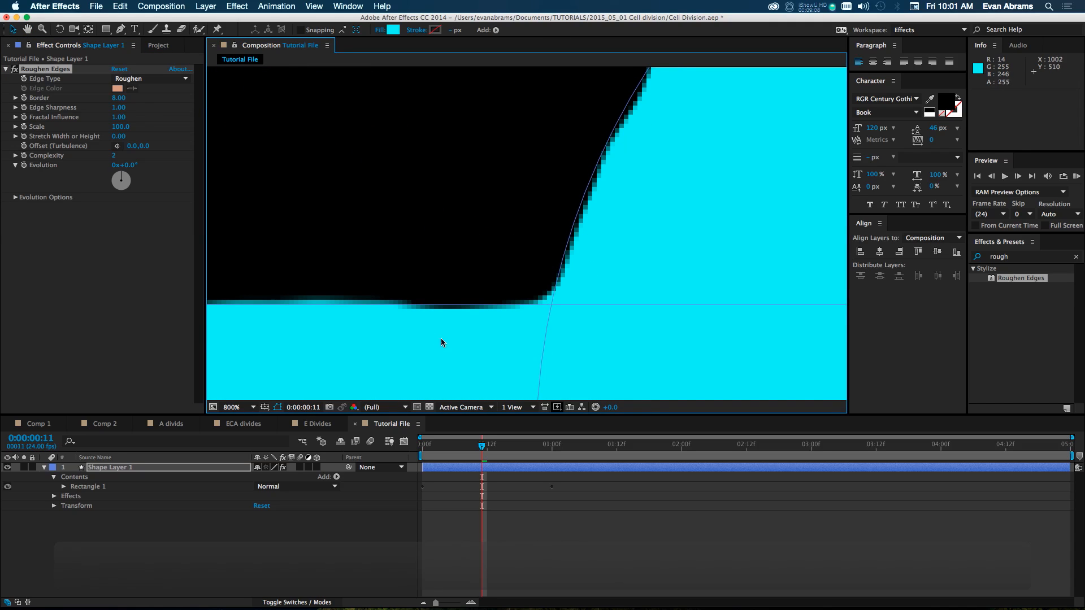
{"action": "left_click_drag", "start_coordinate": [500, 317], "coordinate": [685, 316]}
{"action": "scroll", "coordinate": [686, 316], "scroll_direction": "down", "scroll_amount": 2}
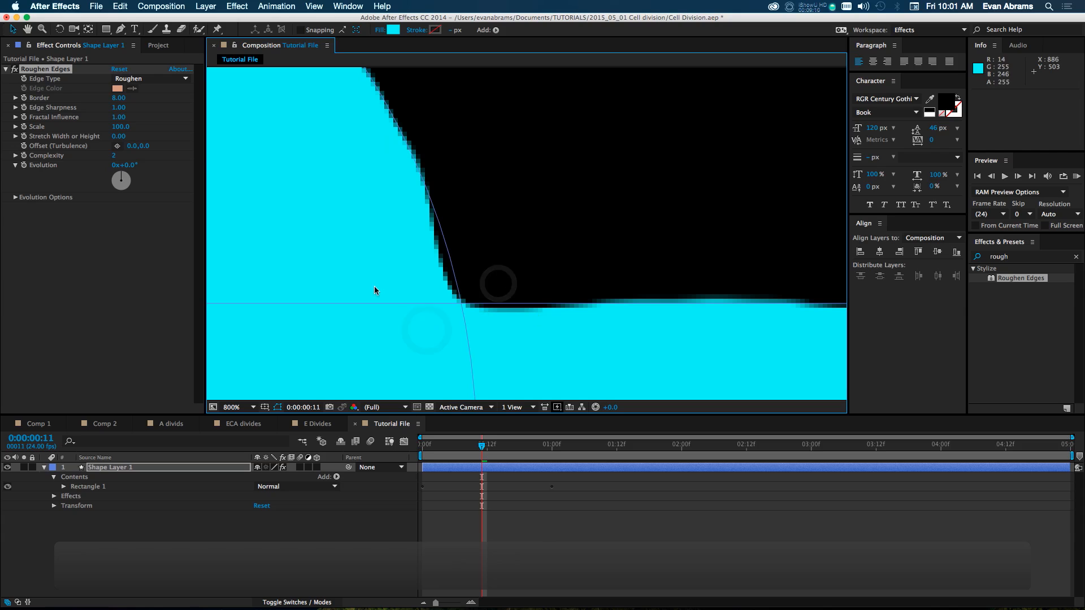
{"action": "scroll", "coordinate": [493, 273], "scroll_direction": "down", "scroll_amount": 2}
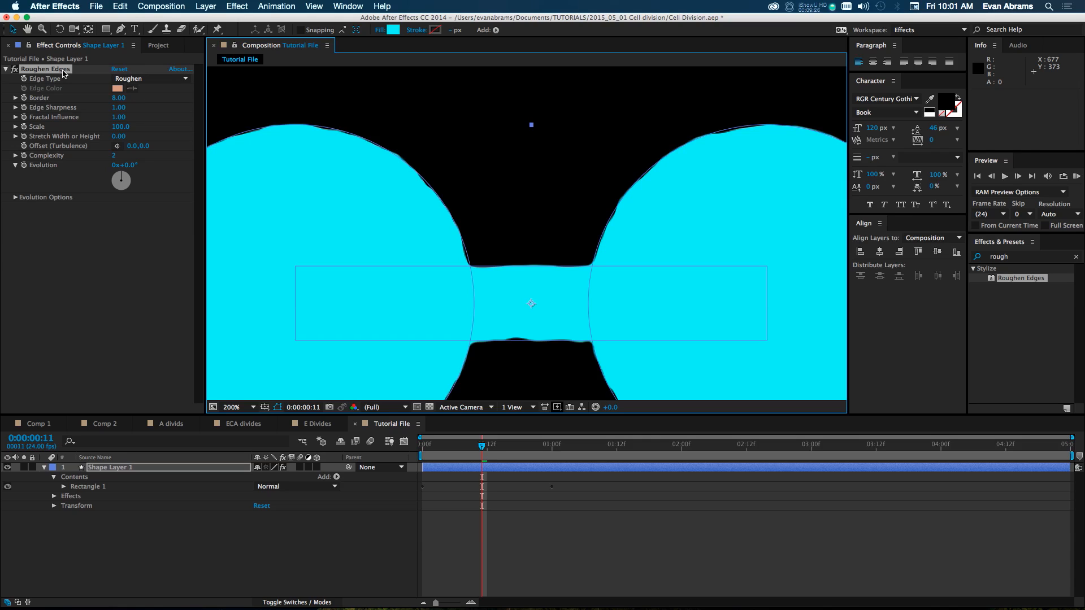
{"action": "left_click", "coordinate": [178, 69]}
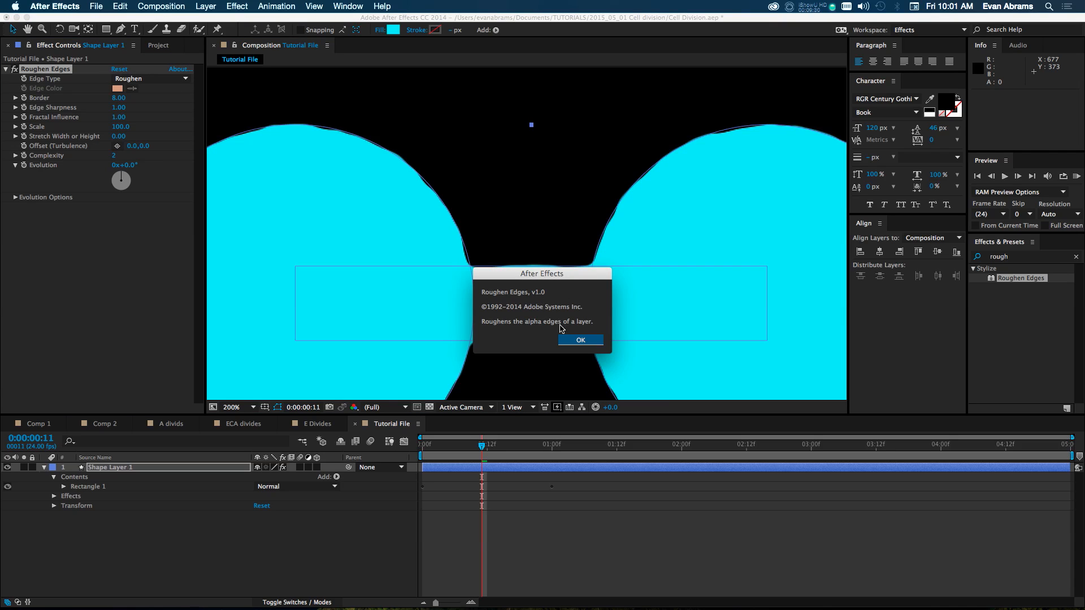
{"action": "left_click", "coordinate": [570, 339]}
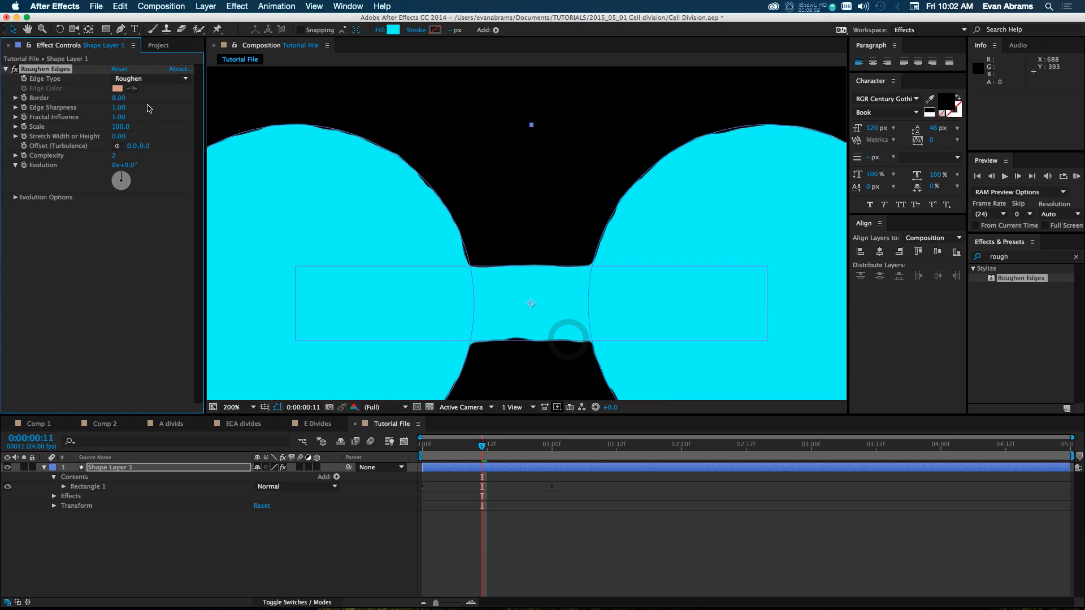
Try the Cut, Spiky and Rusty edge types in Roughen Edges and return the edge type to Roughen.
{"action": "left_click", "coordinate": [127, 79]}
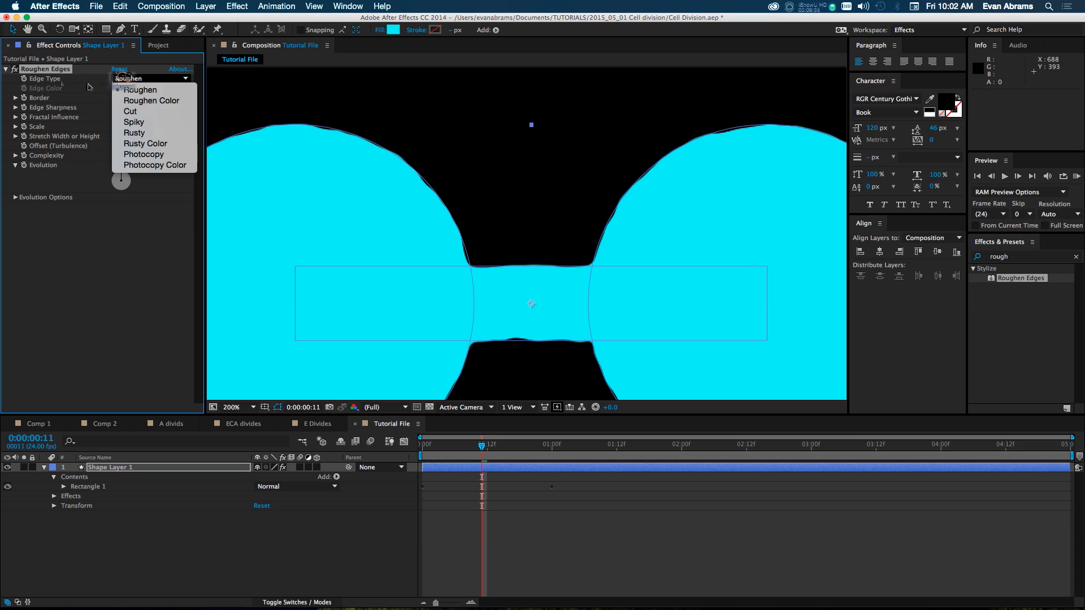
{"action": "left_click", "coordinate": [160, 111]}
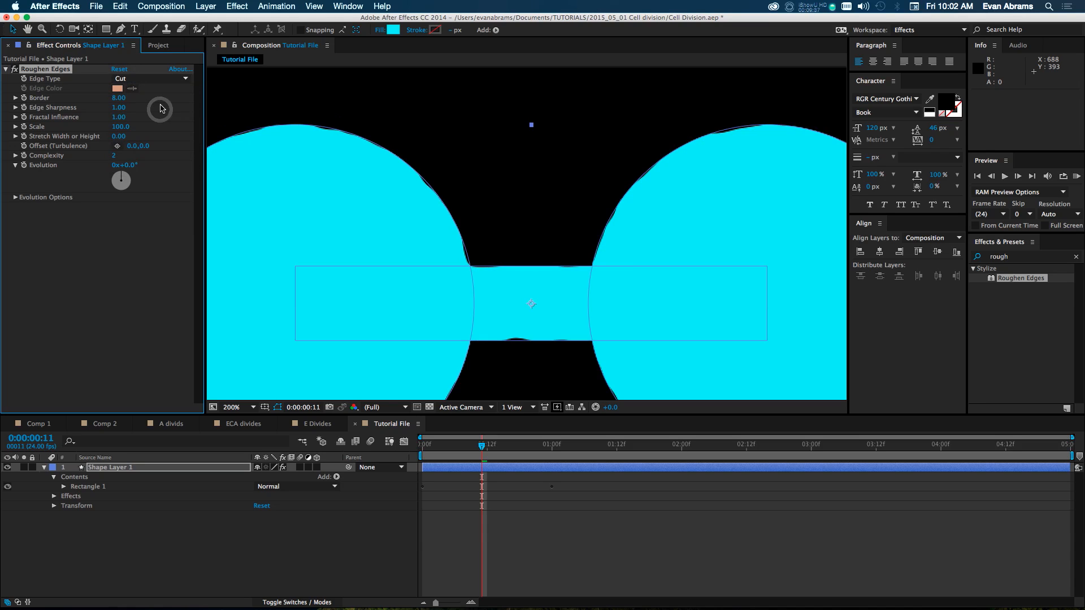
{"action": "left_click", "coordinate": [165, 80]}
{"action": "left_click", "coordinate": [150, 121]}
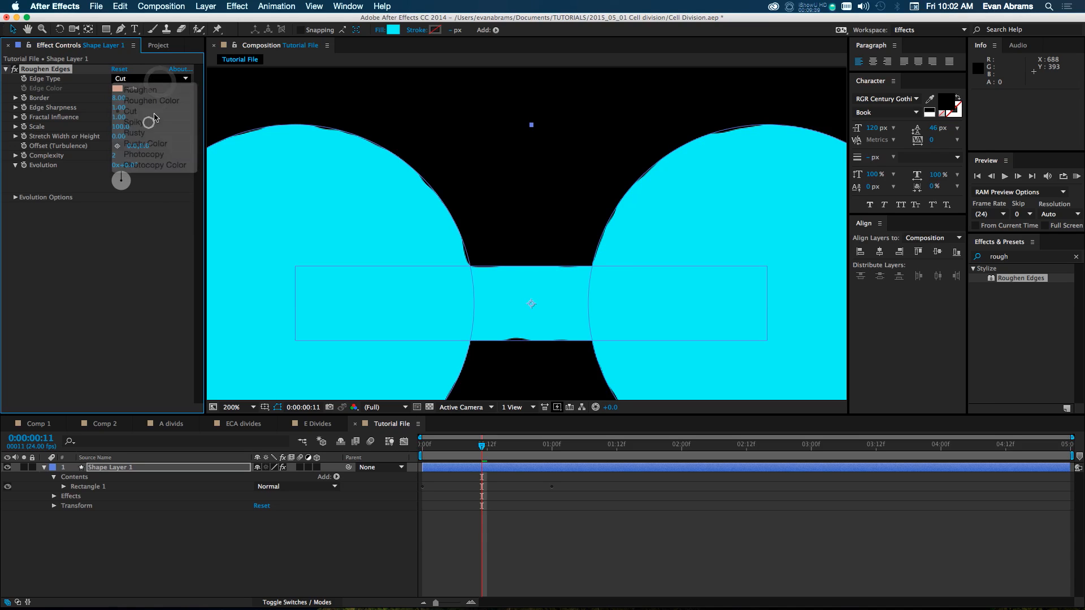
{"action": "left_click", "coordinate": [133, 79]}
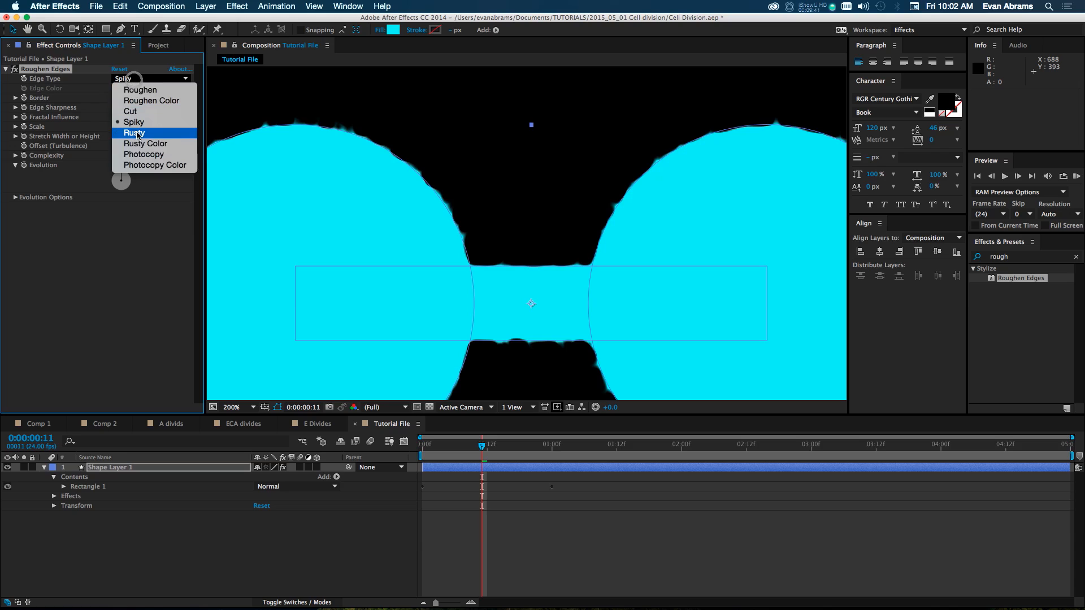
{"action": "left_click", "coordinate": [137, 134]}
{"action": "left_click", "coordinate": [174, 80]}
{"action": "left_click", "coordinate": [142, 90]}
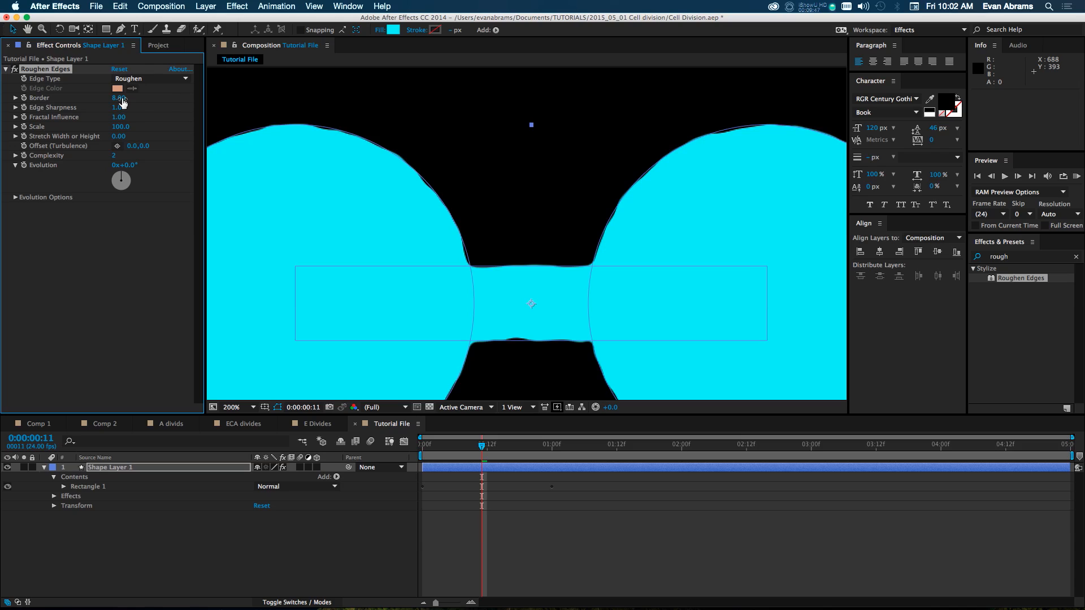
Raise the Roughen Edges Border to about 62.7 and check the roughened outline against the transparency grid.
{"action": "left_click_drag", "start_coordinate": [122, 101], "coordinate": [449, 115]}
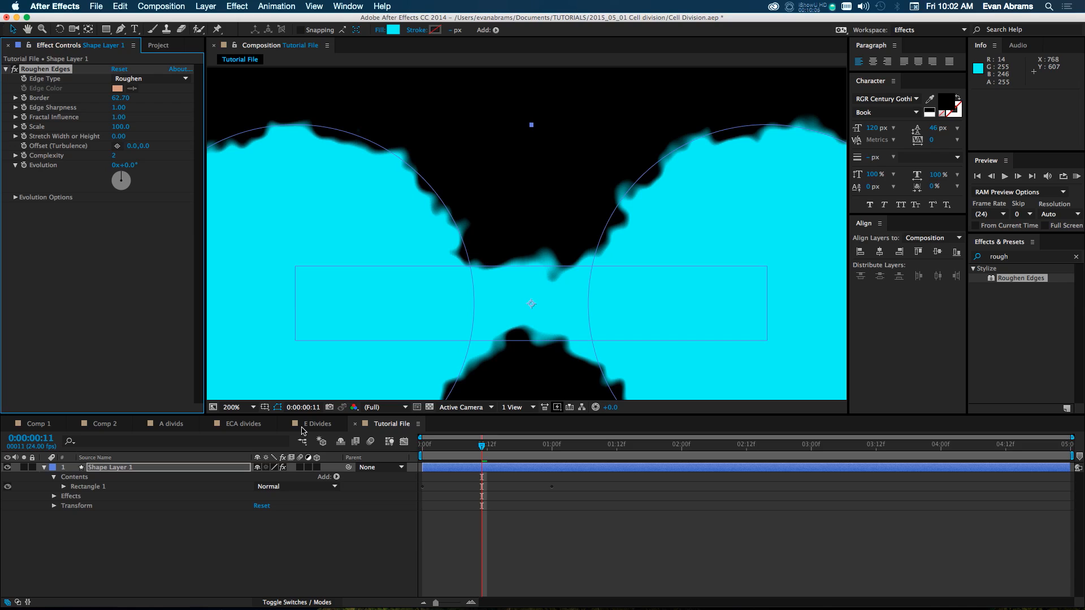
{"action": "left_click", "coordinate": [429, 406]}
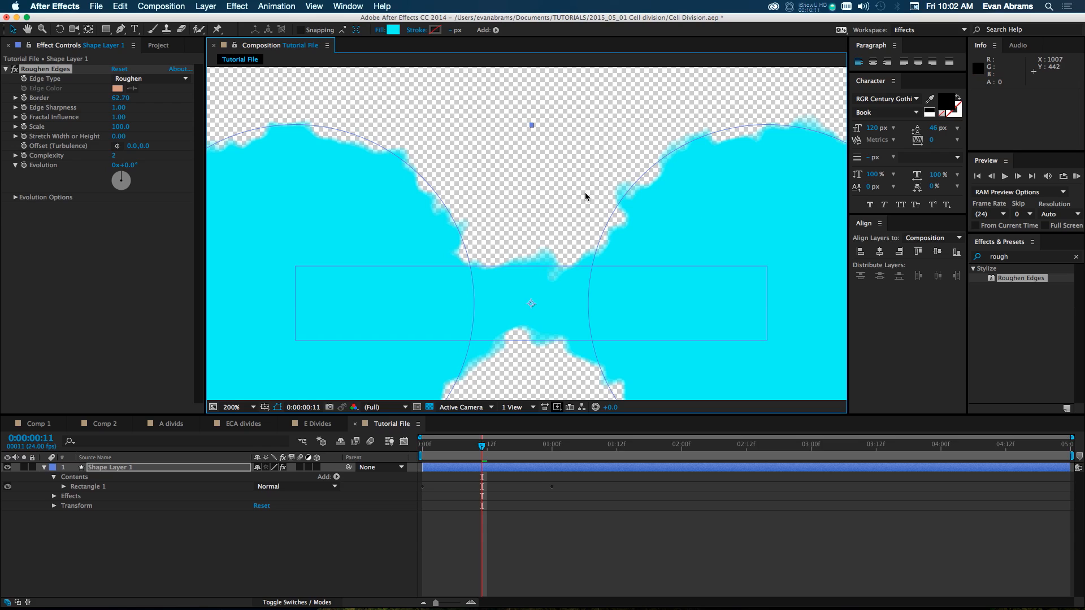
{"action": "left_click", "coordinate": [429, 407]}
{"action": "left_click", "coordinate": [94, 100]}
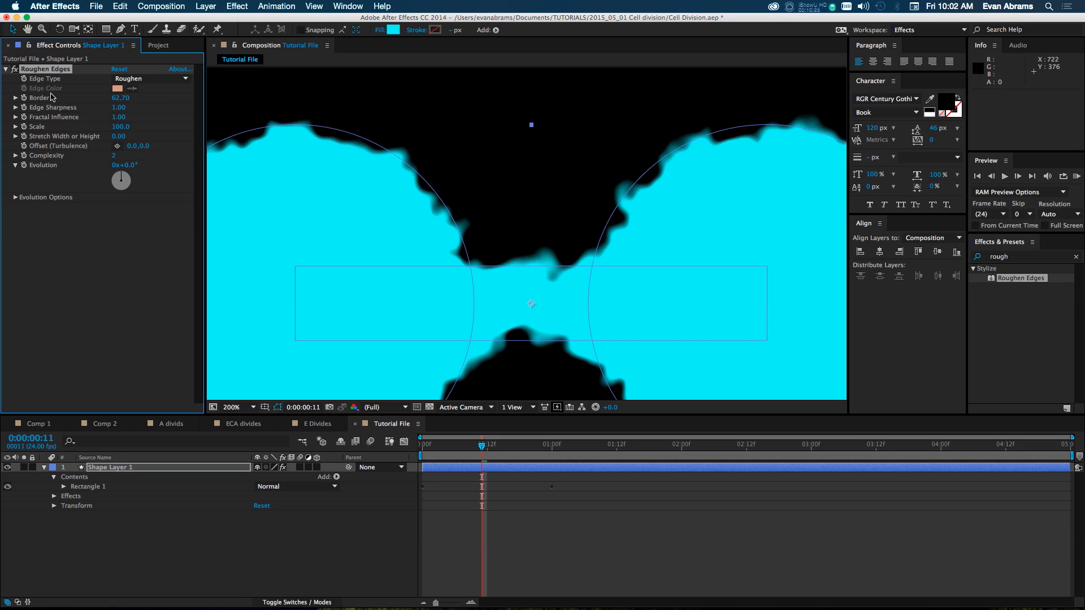
Set the Roughen Edges Border to 0.
{"action": "left_click_drag", "start_coordinate": [120, 98], "coordinate": [107, 98]}
{"action": "left_click", "coordinate": [116, 99]}
{"action": "type", "text": "0"}
{"action": "key", "text": "Return"}
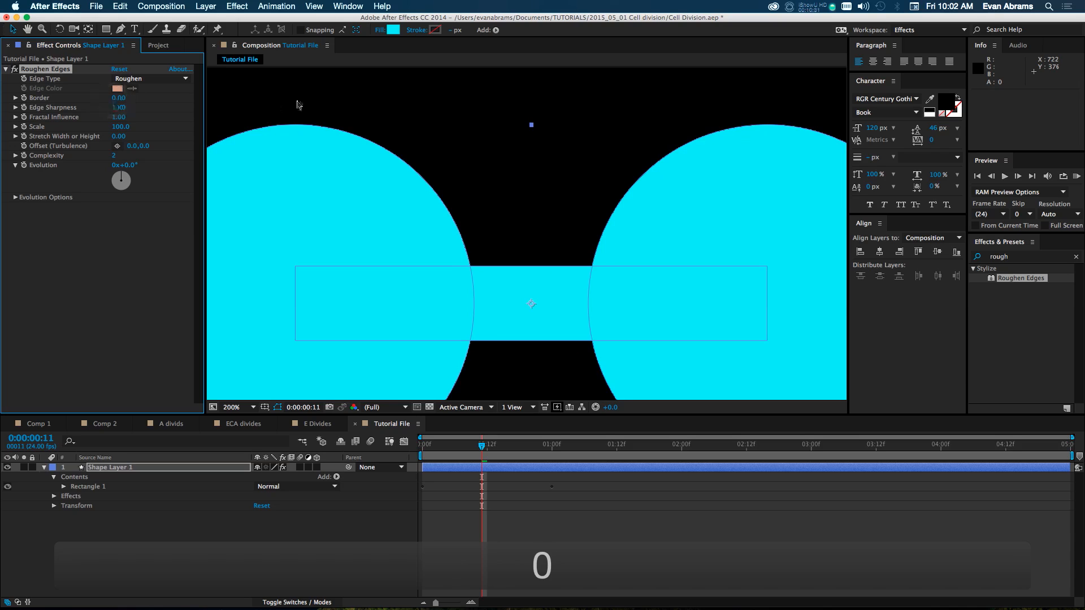
Raise the Roughen Edges Border to about 62.4 and view both joined circles at 100% magnification.
{"action": "left_click_drag", "start_coordinate": [116, 99], "coordinate": [501, 137]}
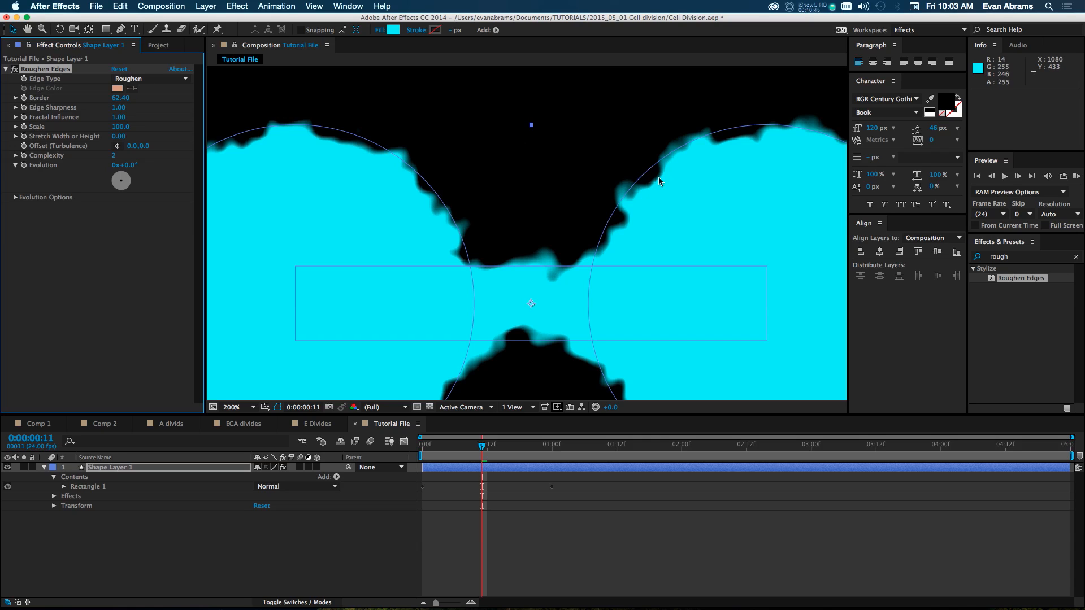
{"action": "key", "text": "period"}
{"action": "key", "text": "comma"}
{"action": "key", "text": "comma"}
{"action": "key", "text": "comma"}
{"action": "key", "text": "comma"}
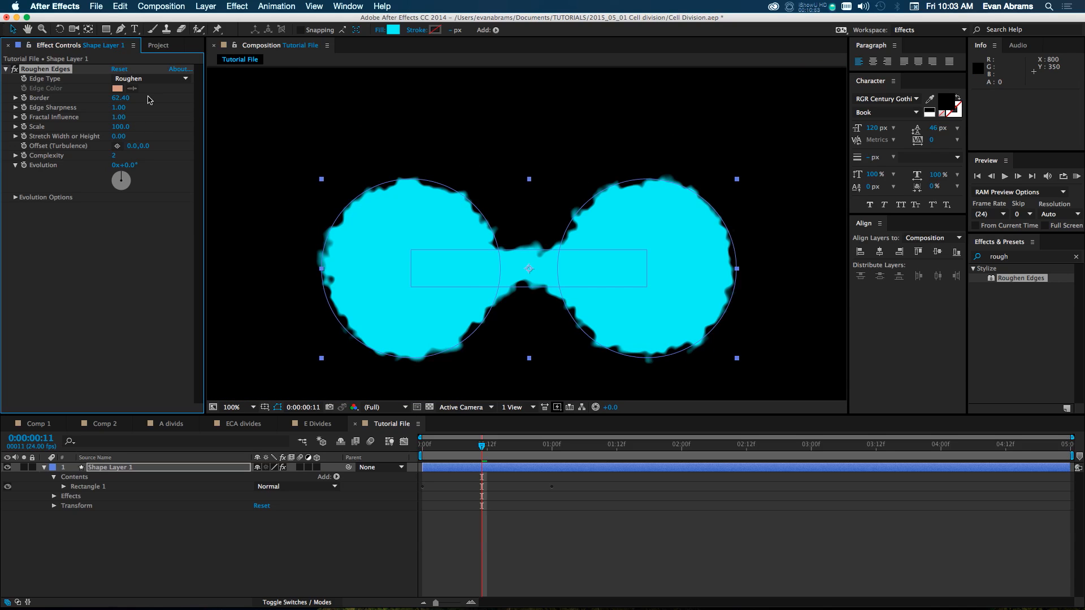
Increase the Roughen Edges Edge Sharpness to 10.
{"action": "left_click_drag", "start_coordinate": [121, 108], "coordinate": [712, 129]}
{"action": "left_click_drag", "start_coordinate": [221, 152], "coordinate": [657, 120]}
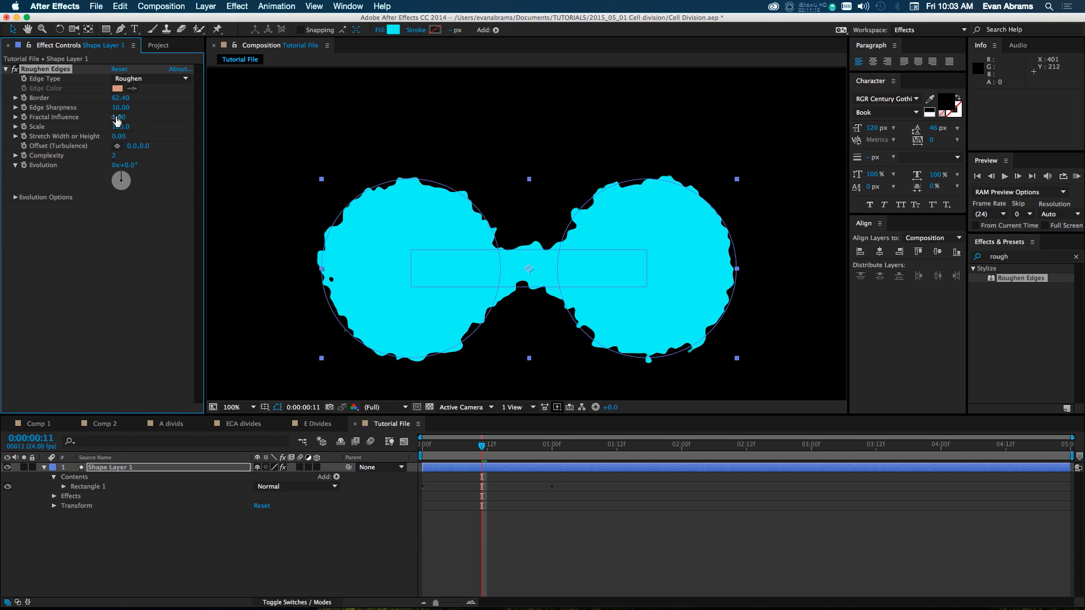
Add a new light gray solid layer above Shape Layer 1.
{"action": "left_click", "coordinate": [699, 564]}
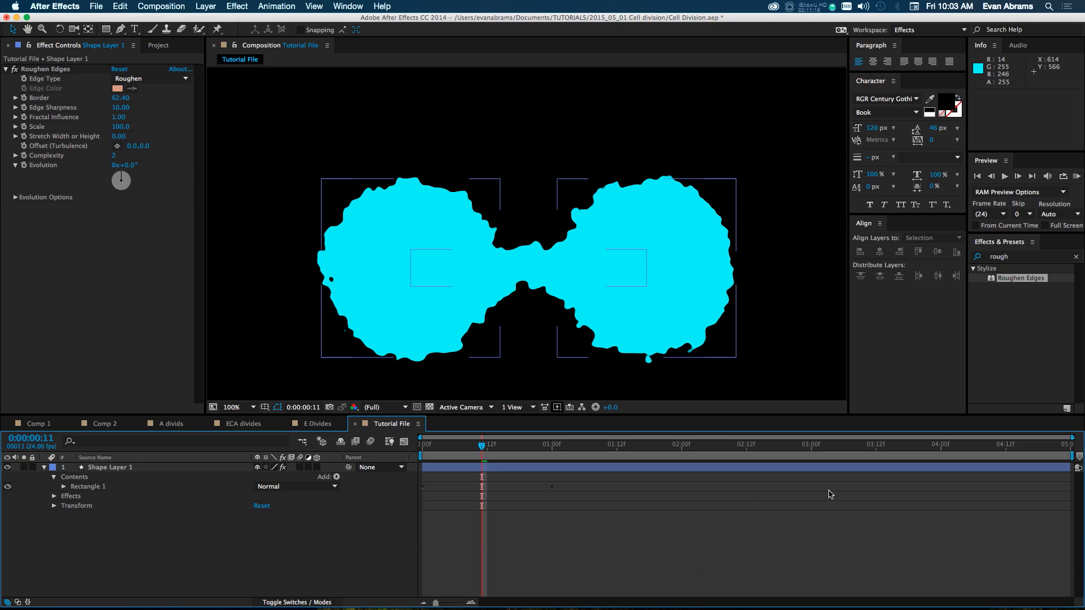
{"action": "right_click", "coordinate": [349, 531]}
{"action": "mouse_move", "coordinate": [367, 491]}
{"action": "left_click", "coordinate": [541, 520]}
{"action": "left_click", "coordinate": [404, 324]}
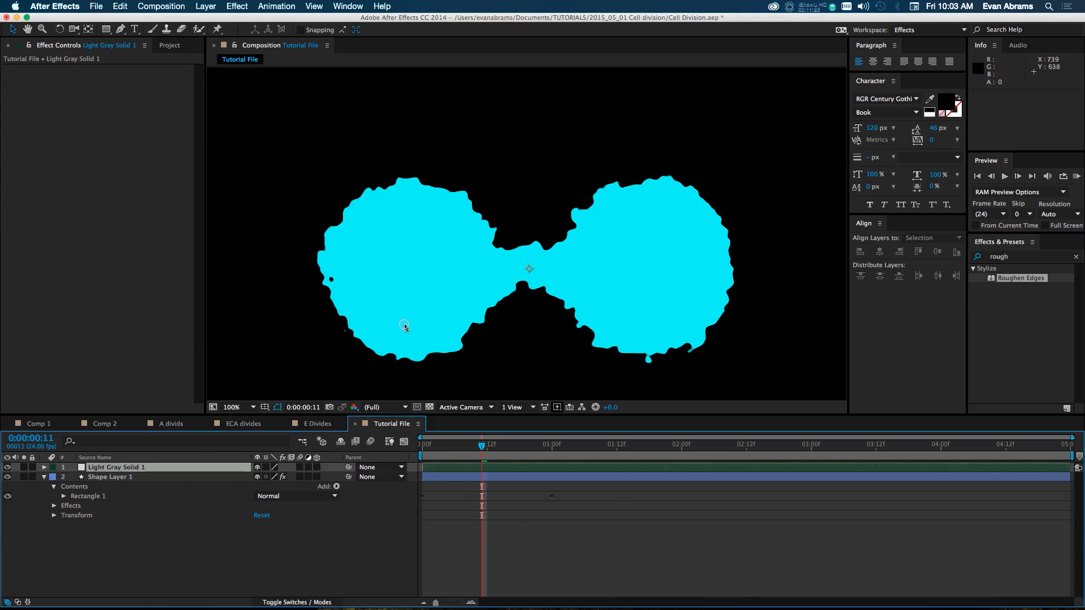
Find the Fractal Noise effect, apply it to the light gray solid, and view the noise pattern.
{"action": "left_click", "coordinate": [615, 468]}
{"action": "left_click", "coordinate": [1049, 257]}
{"action": "type", "text": "fractal"}
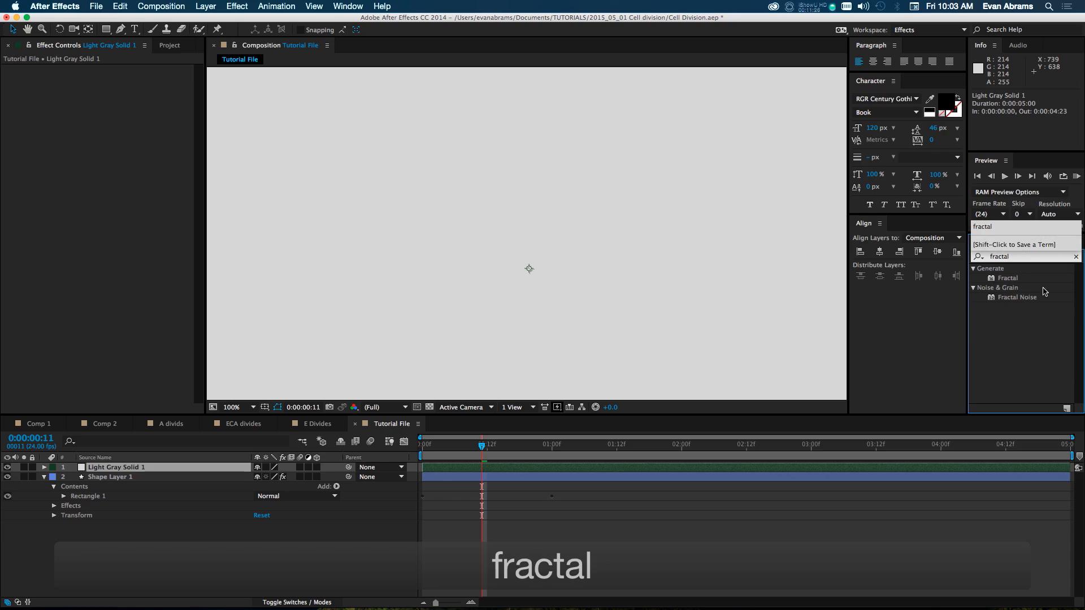
{"action": "double_click", "coordinate": [1007, 298]}
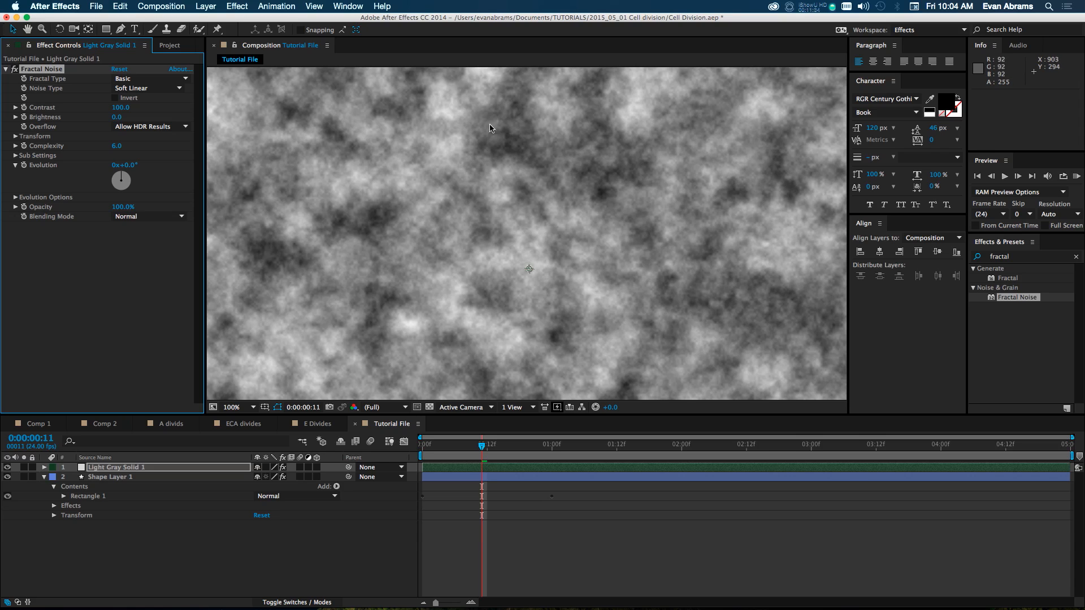
{"action": "key", "text": "comma"}
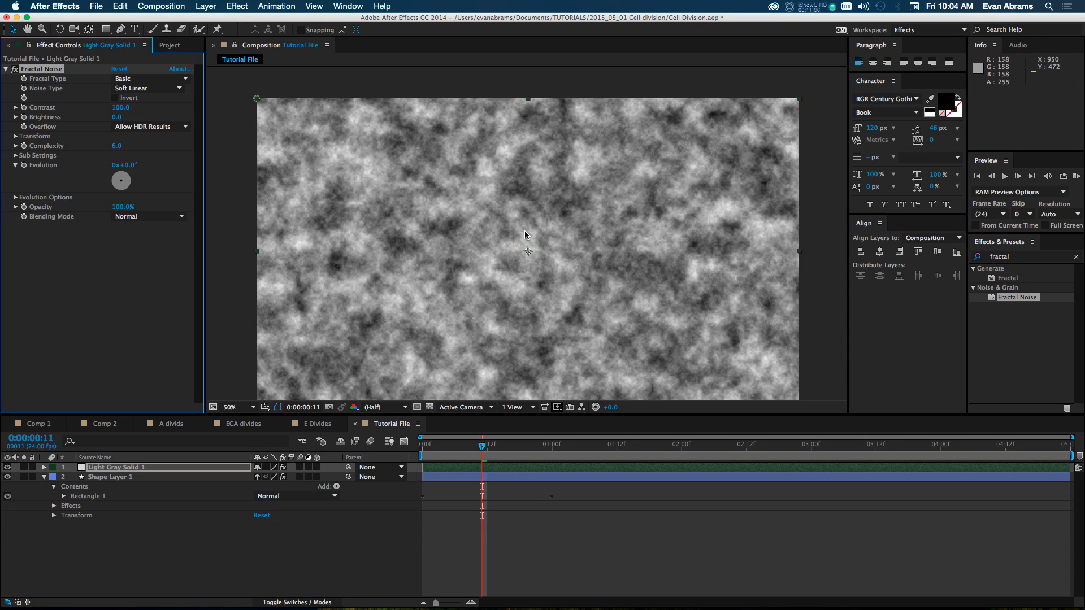
{"action": "key", "text": "period"}
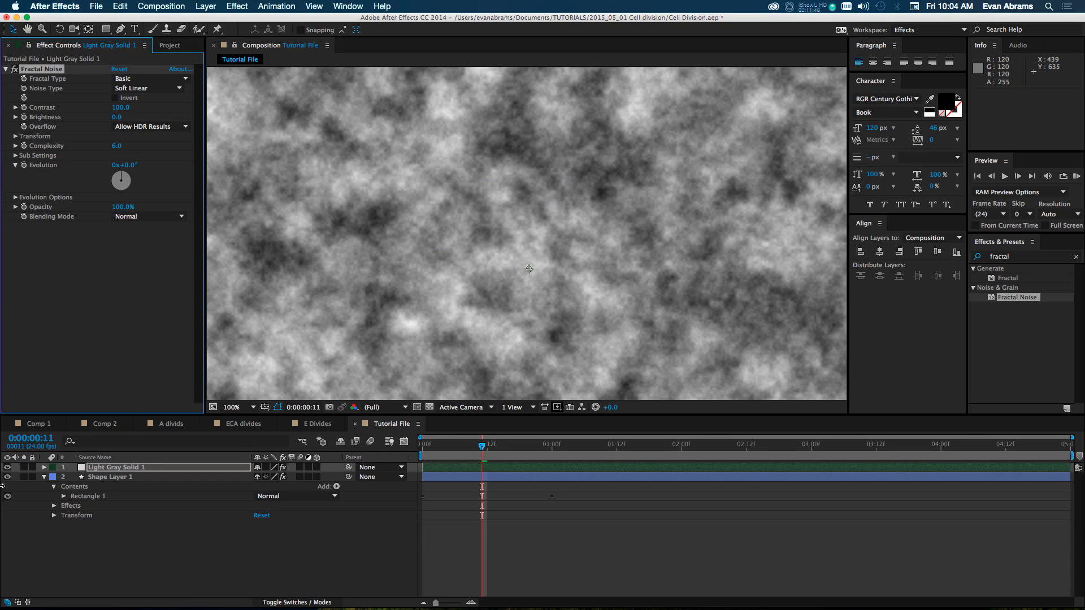
Compare the noise pattern with the roughened shape beneath and leave the light gray solid hidden.
{"action": "left_click", "coordinate": [7, 467]}
{"action": "left_click", "coordinate": [6, 468]}
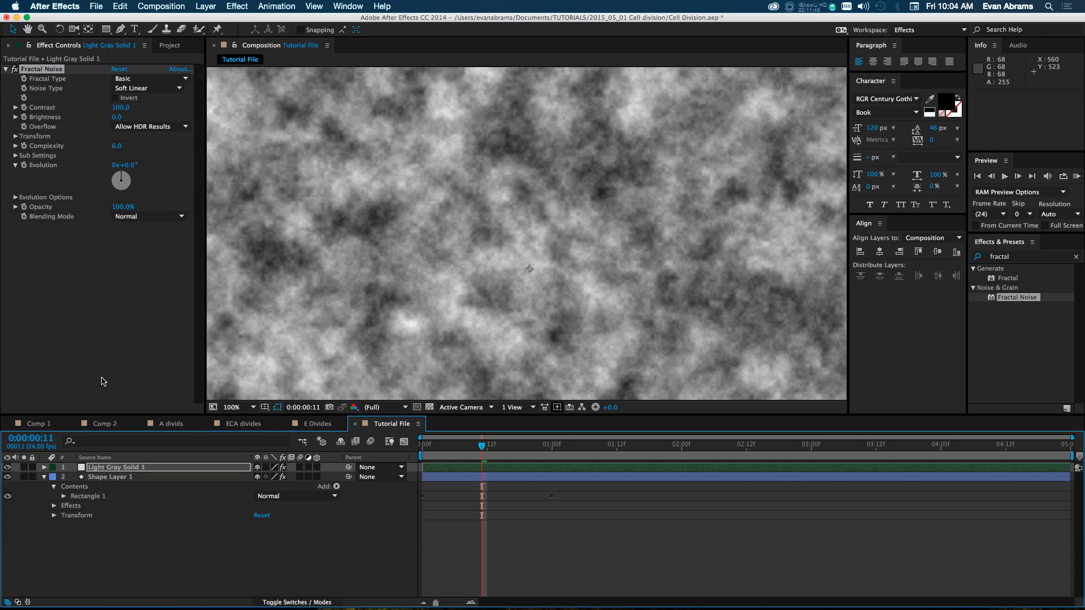
{"action": "left_click", "coordinate": [7, 468]}
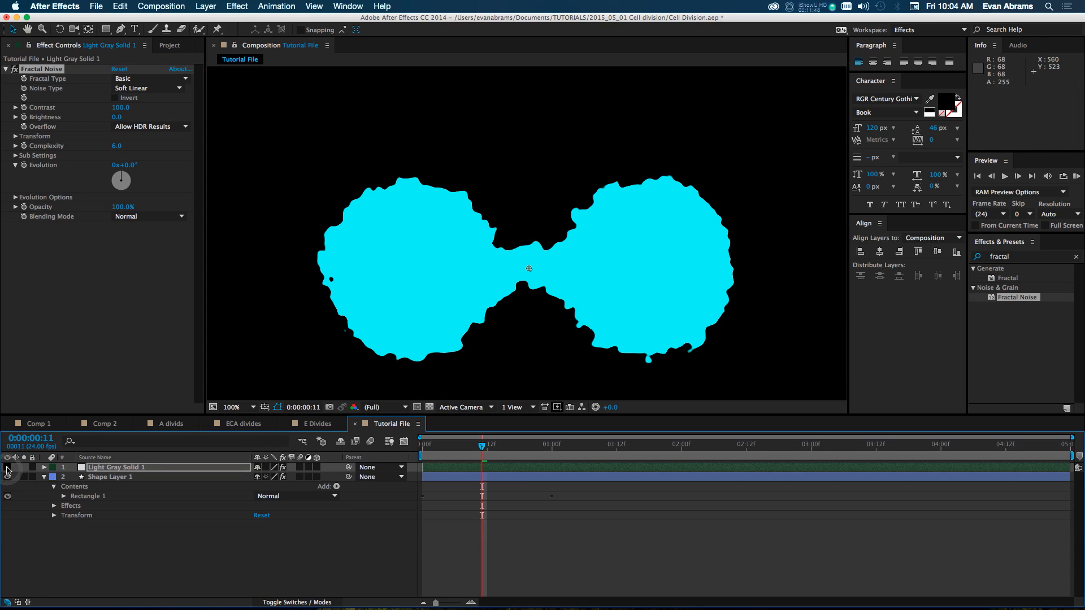
{"action": "left_click", "coordinate": [484, 221]}
{"action": "left_click", "coordinate": [518, 168]}
{"action": "left_click", "coordinate": [272, 507]}
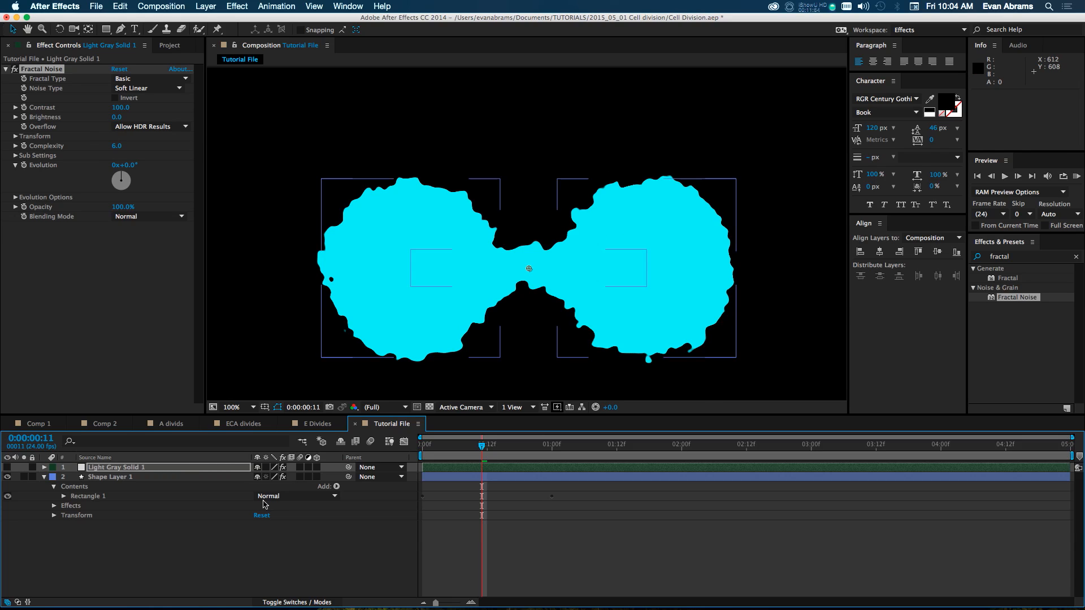
Try a Fractal Influence of 0 in Shape Layer 1's Roughen Edges effect and return it to 1.
{"action": "left_click", "coordinate": [191, 478]}
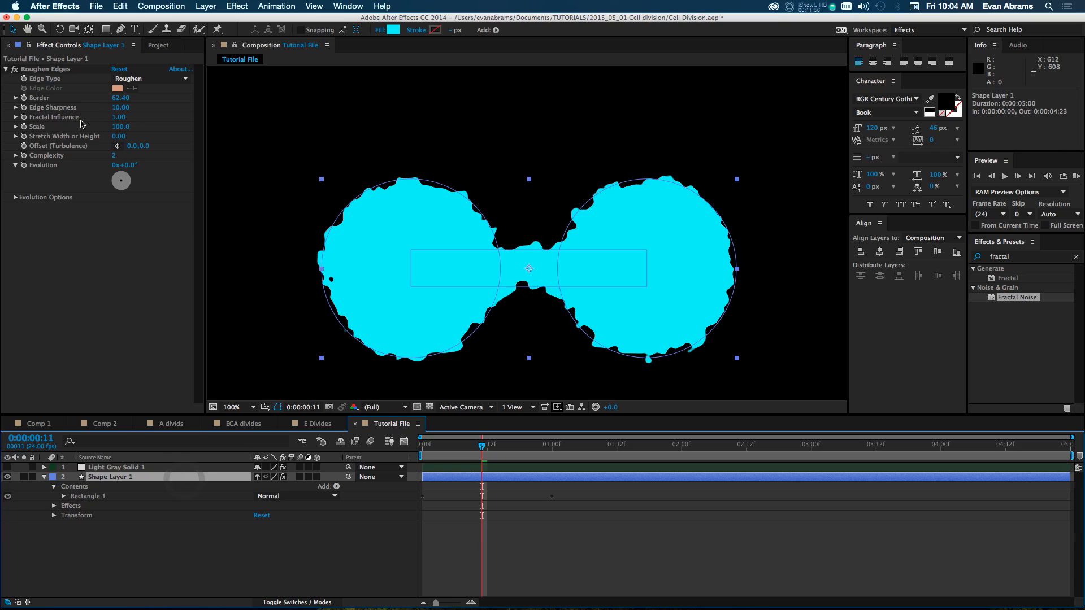
{"action": "left_click", "coordinate": [119, 117]}
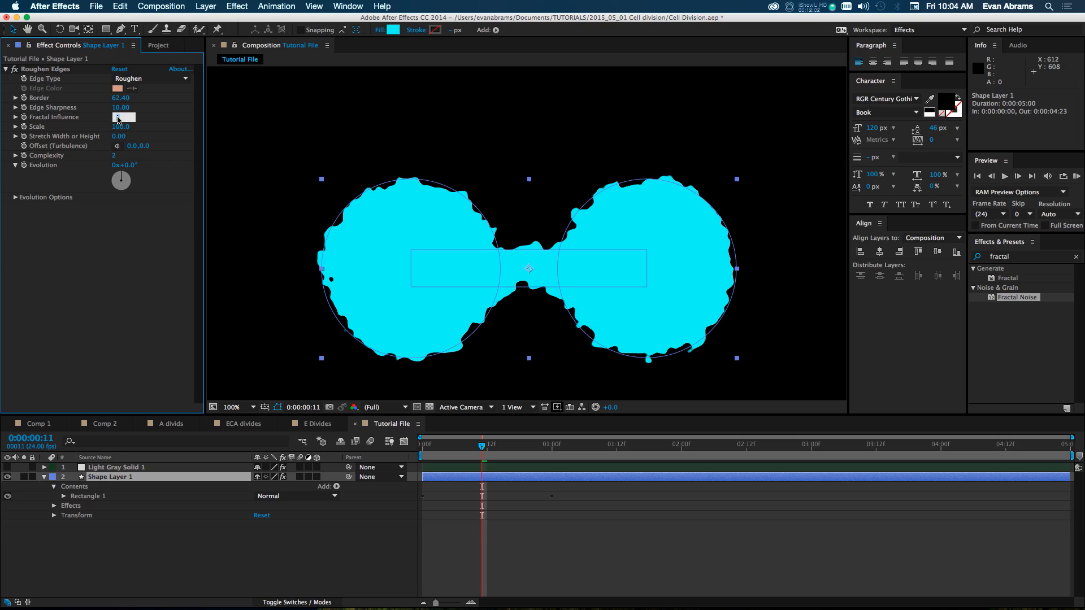
{"action": "type", "text": "0"}
{"action": "key", "text": "Return"}
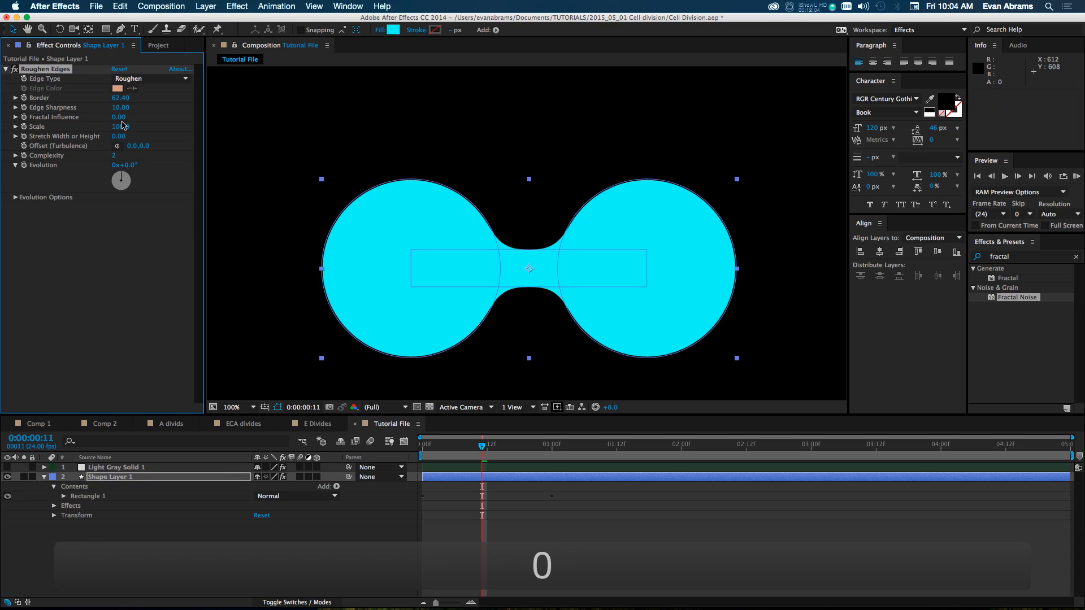
{"action": "left_click_drag", "start_coordinate": [119, 121], "coordinate": [288, 121]}
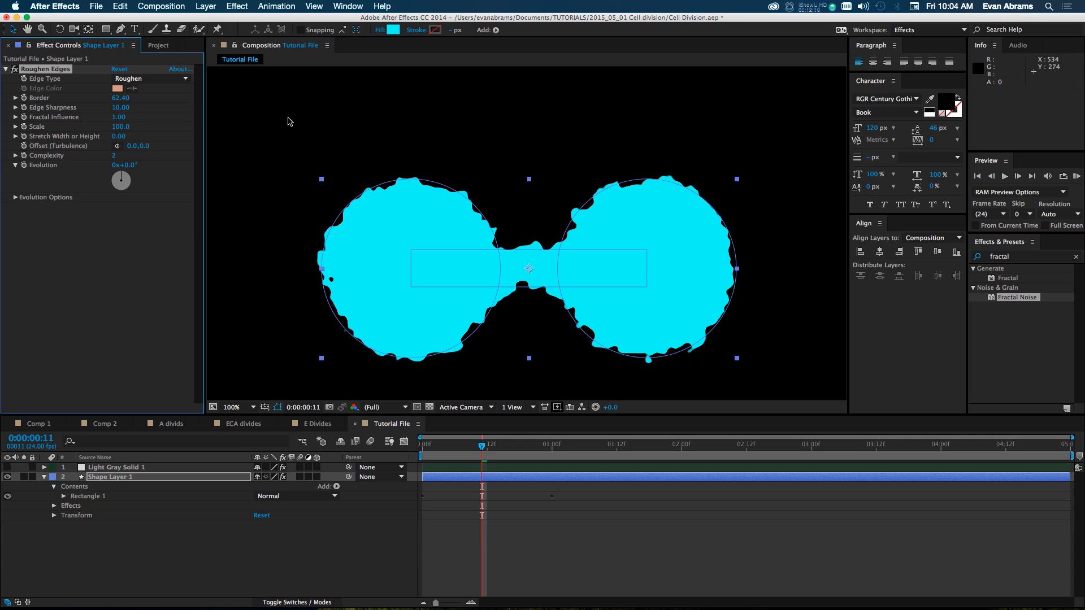
{"action": "left_click_drag", "start_coordinate": [120, 117], "coordinate": [242, 132]}
{"action": "left_click", "coordinate": [58, 118]}
Reduce the Roughen Edges Scale to 10 and inspect the fine edge grain along the bridge up close.
{"action": "left_click_drag", "start_coordinate": [121, 126], "coordinate": [3, 162]}
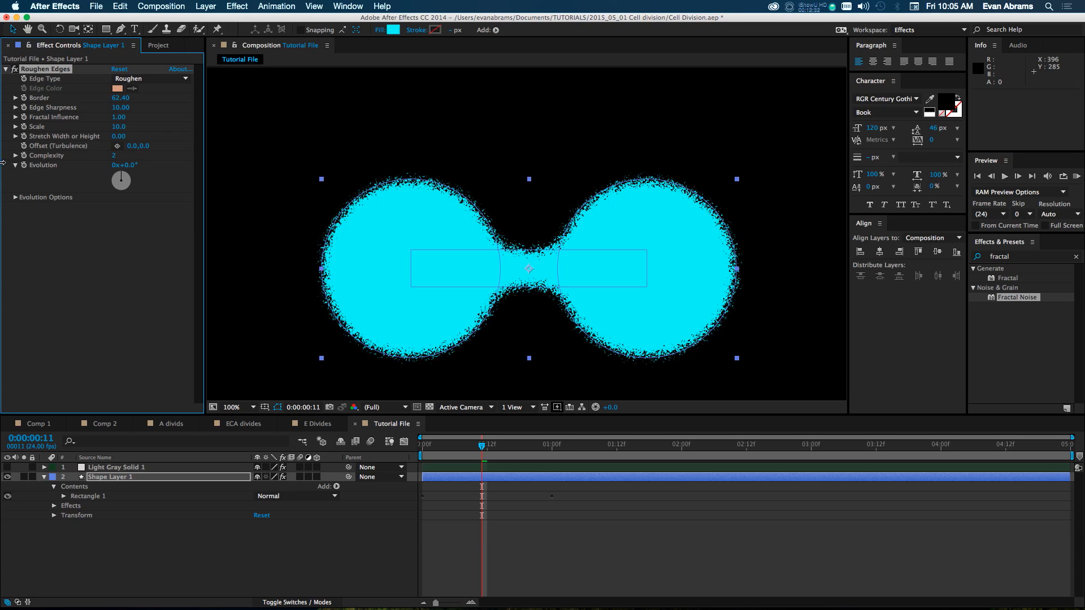
{"action": "key", "text": "period"}
{"action": "key", "text": "period"}
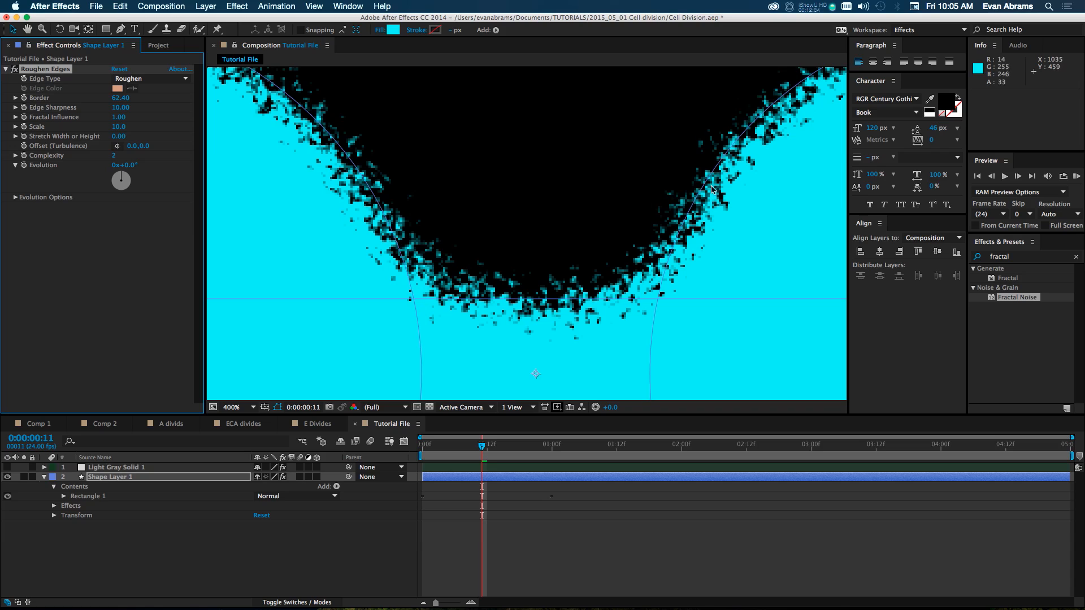
{"action": "key", "text": "slash"}
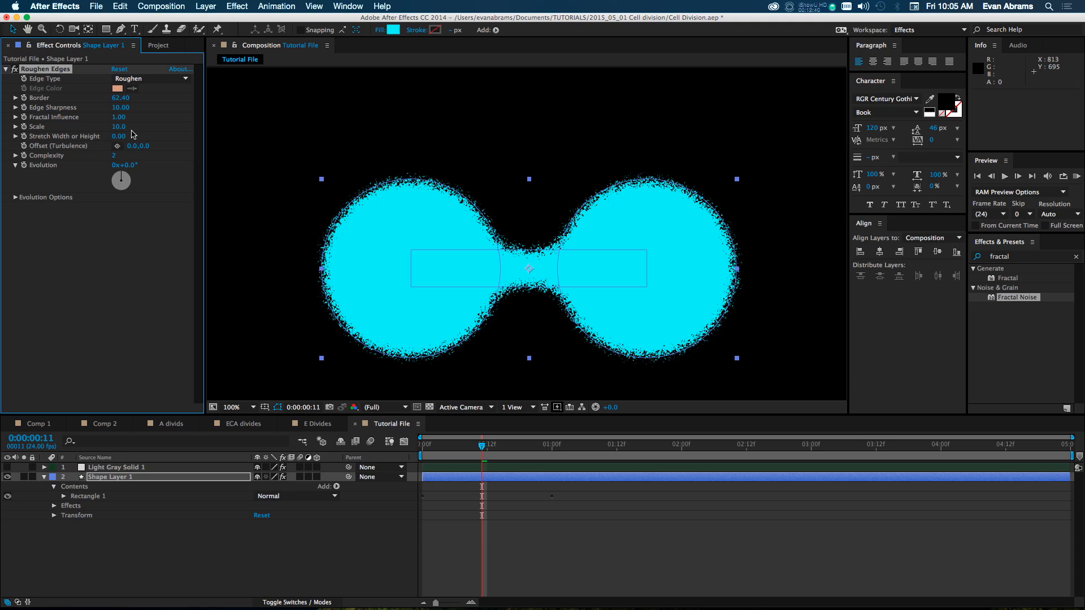
{"action": "left_click_drag", "start_coordinate": [121, 126], "coordinate": [2, 137]}
Show the light gray solid, reduce its Fractal Noise Scale to 44, and hide the layer again.
{"action": "left_click", "coordinate": [7, 467]}
{"action": "left_click", "coordinate": [110, 467]}
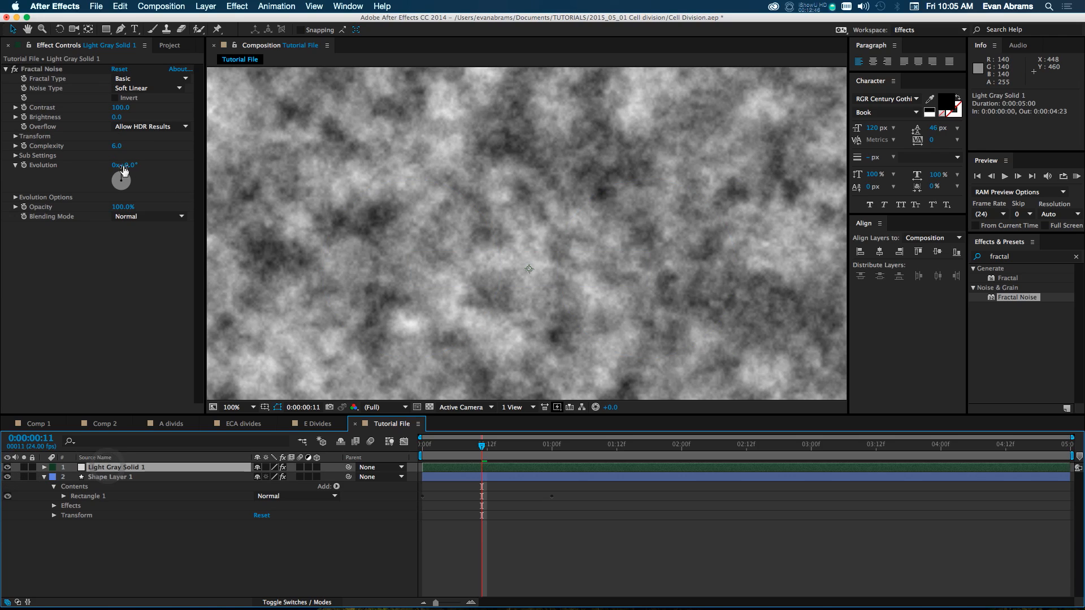
{"action": "left_click", "coordinate": [15, 136]}
{"action": "left_click", "coordinate": [15, 136]}
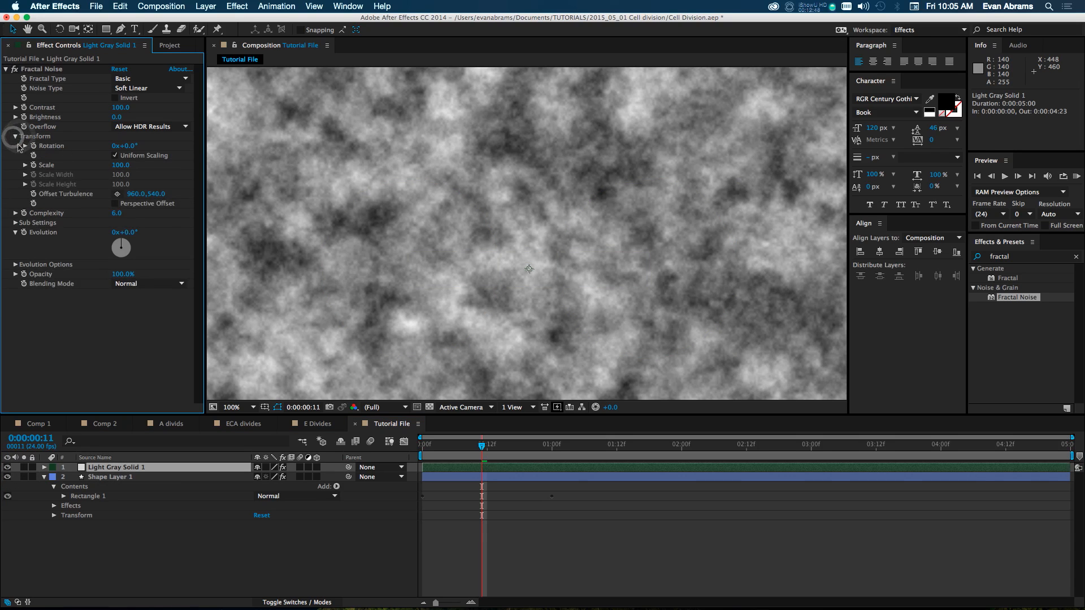
{"action": "left_click_drag", "start_coordinate": [120, 165], "coordinate": [7, 48]}
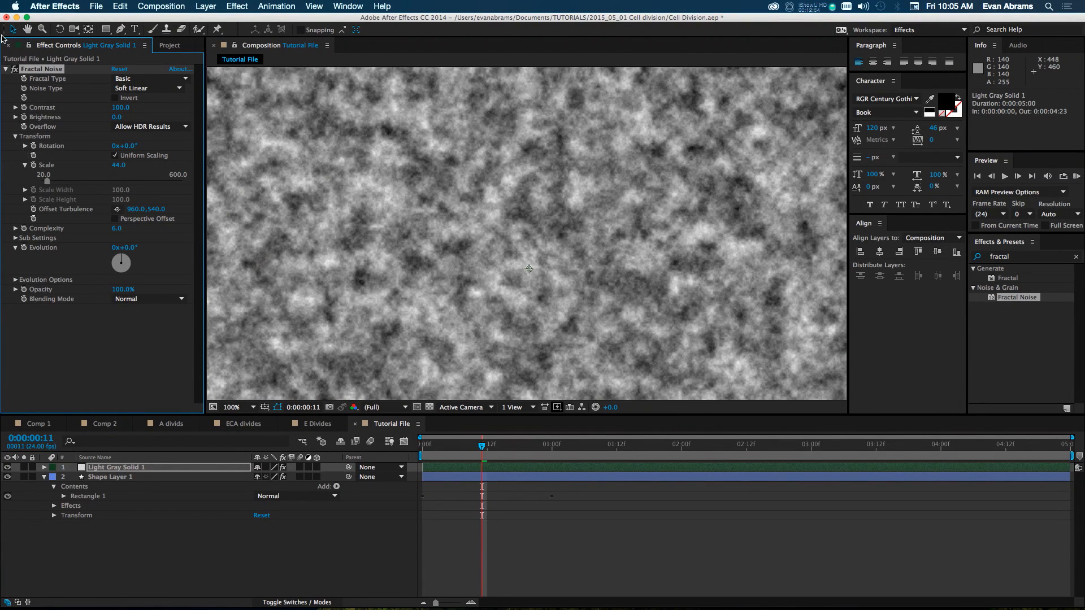
{"action": "left_click", "coordinate": [7, 468]}
Increase the Roughen Edges Scale on Shape Layer 1 to 78.
{"action": "left_click", "coordinate": [137, 477]}
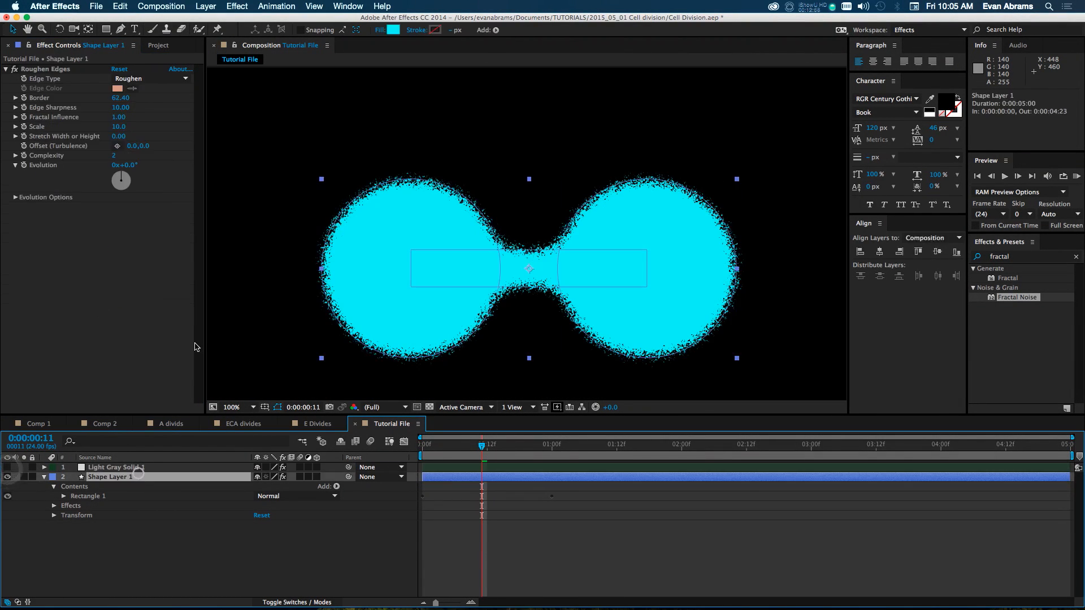
{"action": "left_click", "coordinate": [123, 137]}
{"action": "left_click_drag", "start_coordinate": [117, 128], "coordinate": [139, 133]}
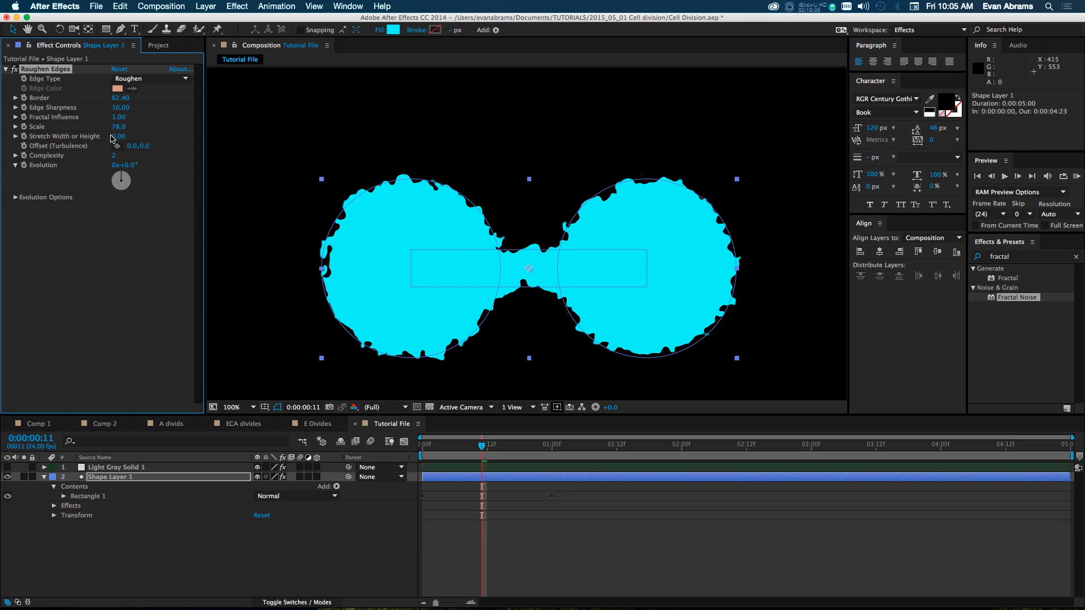
Try a positive Stretch Width or Height in Roughen Edges, and set the value to -100.
{"action": "left_click_drag", "start_coordinate": [159, 134], "coordinate": [430, 147]}
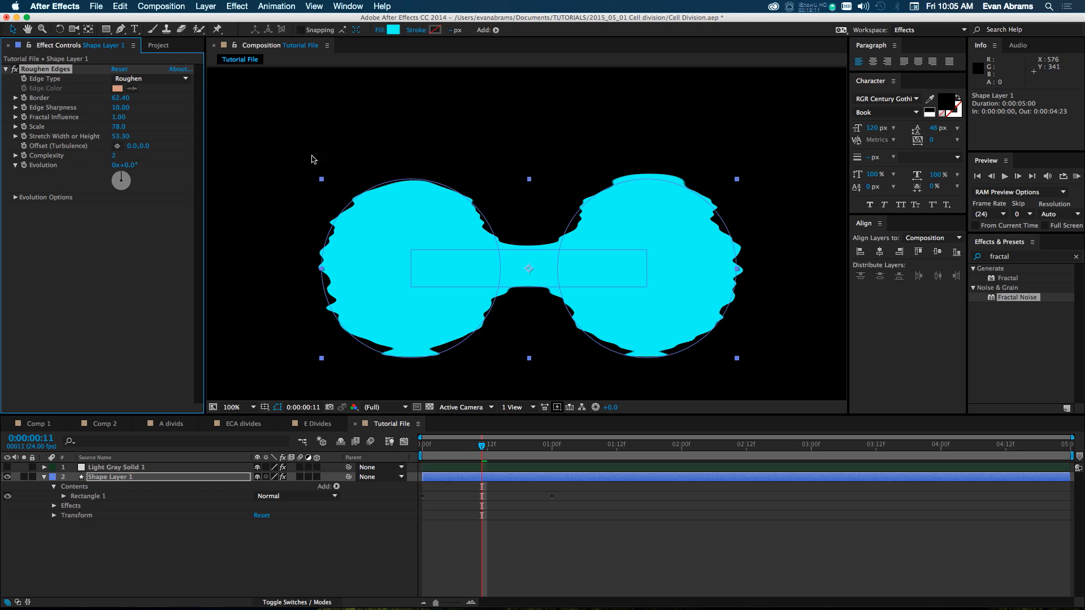
{"action": "left_click", "coordinate": [121, 136]}
{"action": "type", "text": "-100"}
{"action": "key", "text": "Return"}
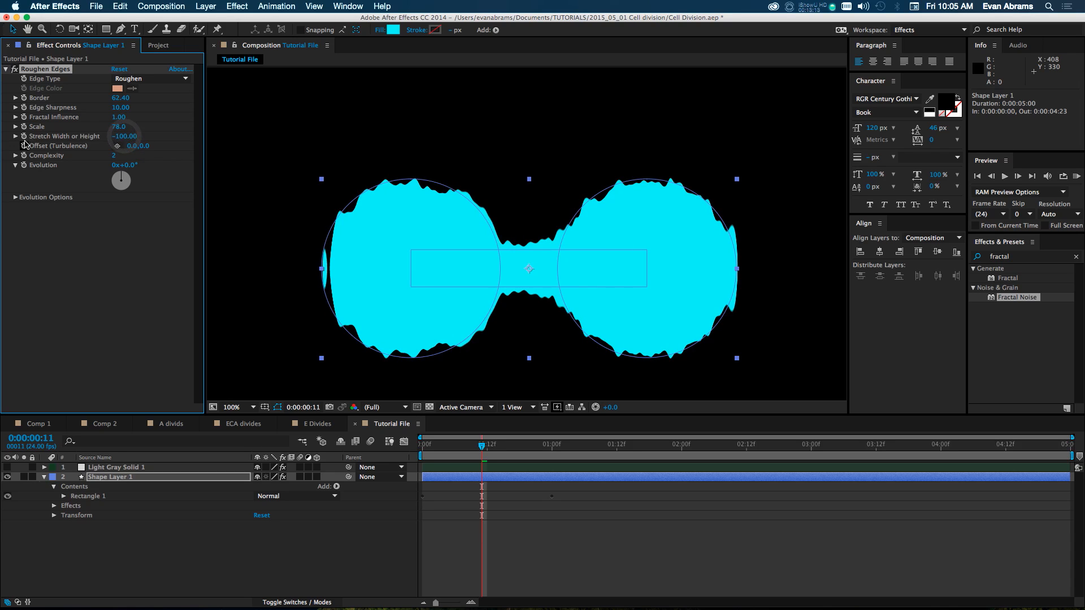
Set the Roughen Edges Stretch Width or Height to 0.
{"action": "type", "text": "0"}
{"action": "key", "text": "Return"}
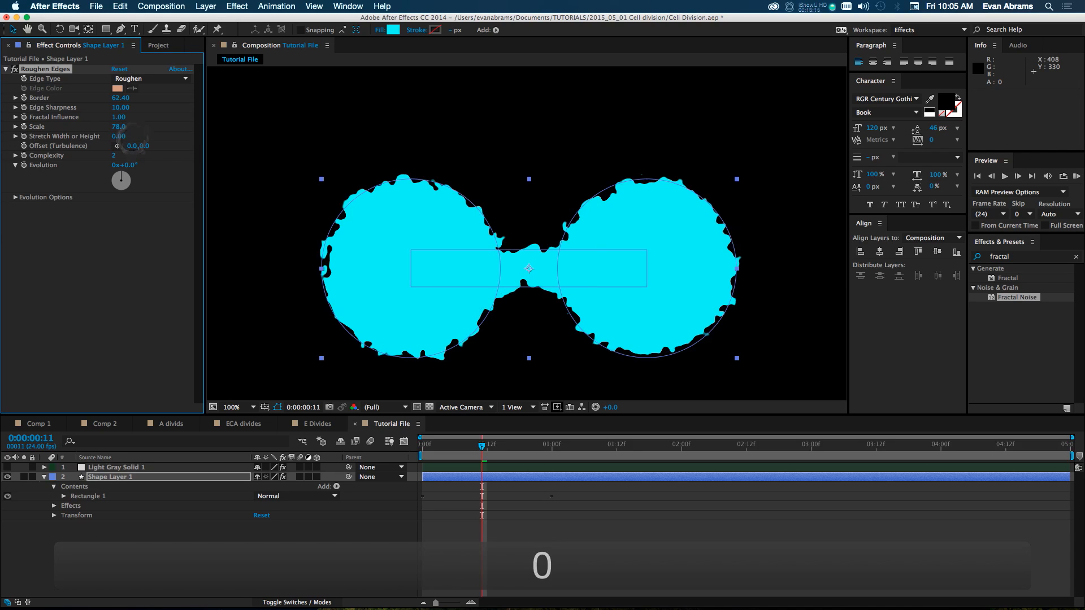
Try shifting the Roughen Edges Offset (Turbulence) horizontally, and undo the offset changes.
{"action": "left_click", "coordinate": [131, 146]}
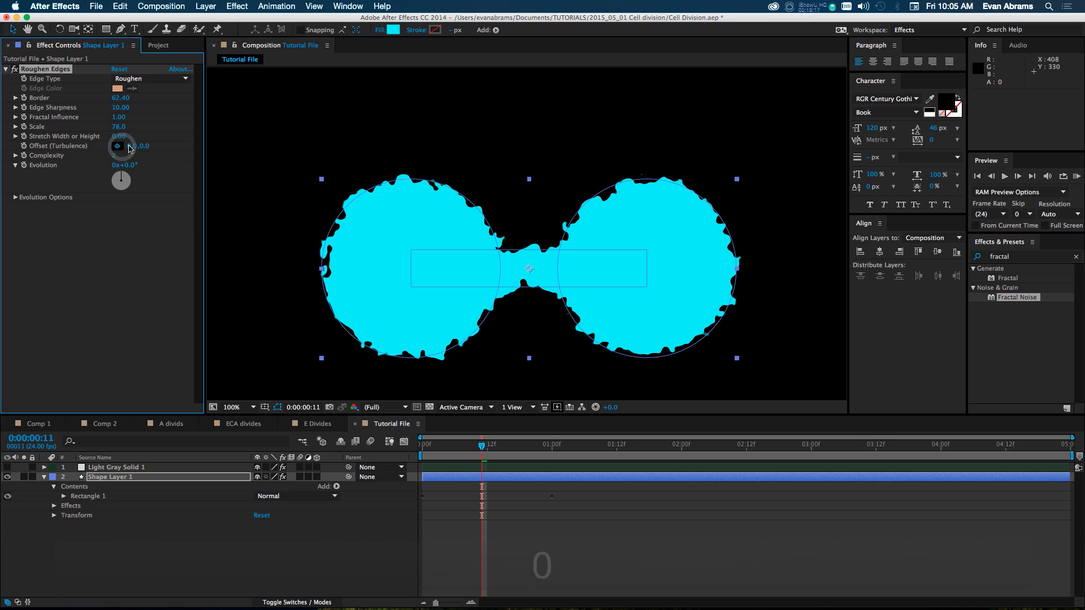
{"action": "left_click_drag", "start_coordinate": [173, 147], "coordinate": [477, 170]}
{"action": "key", "text": "super+z"}
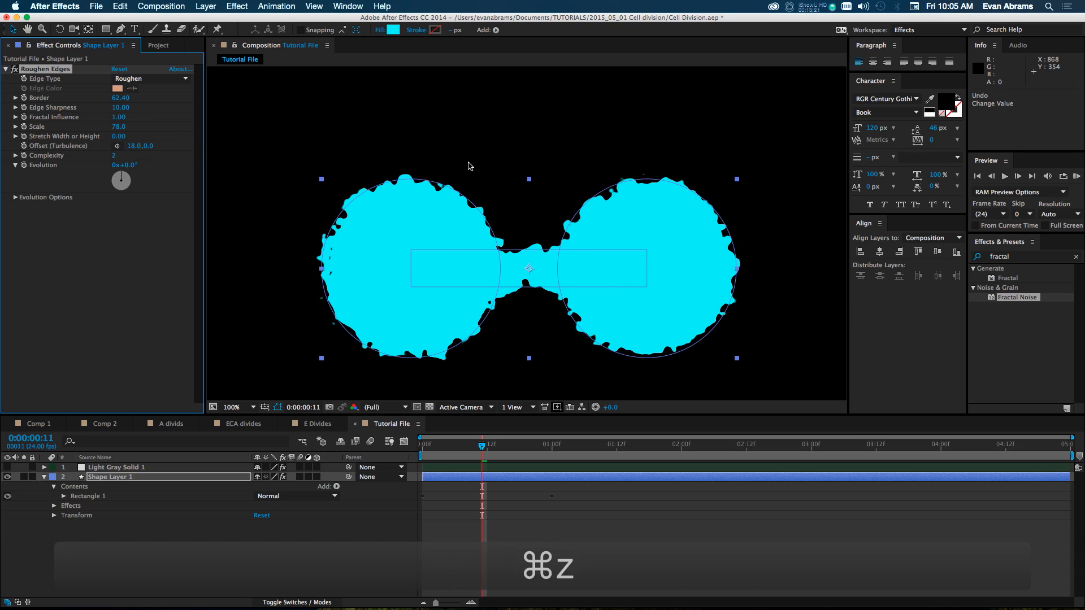
{"action": "key", "text": "super+z"}
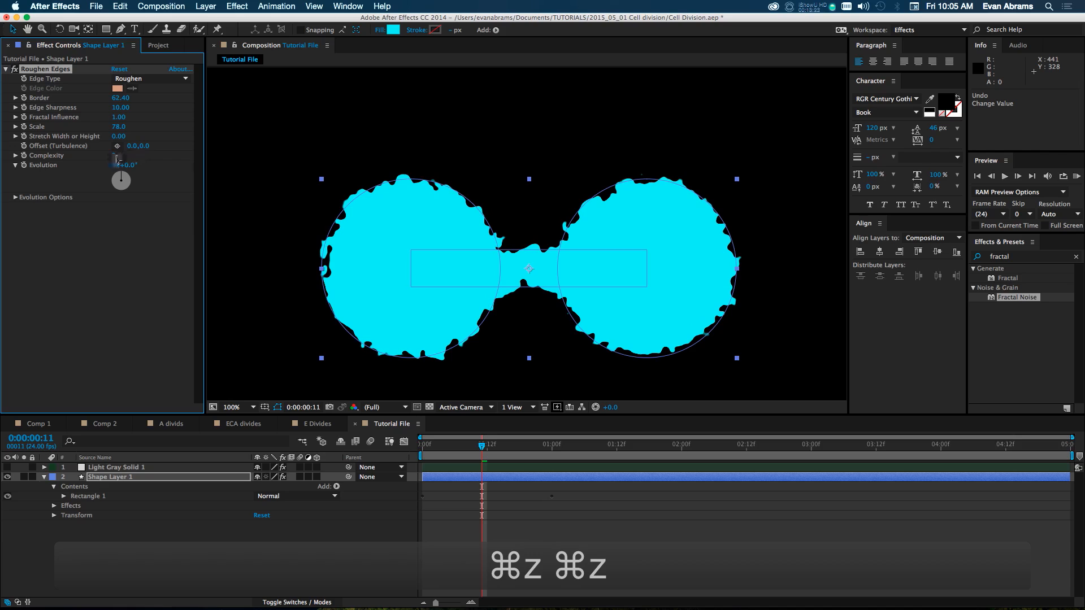
Try a Roughen Edges Complexity of 10, examine the edge detail up close, and reduce the Complexity to 1.
{"action": "left_click_drag", "start_coordinate": [114, 161], "coordinate": [122, 161]}
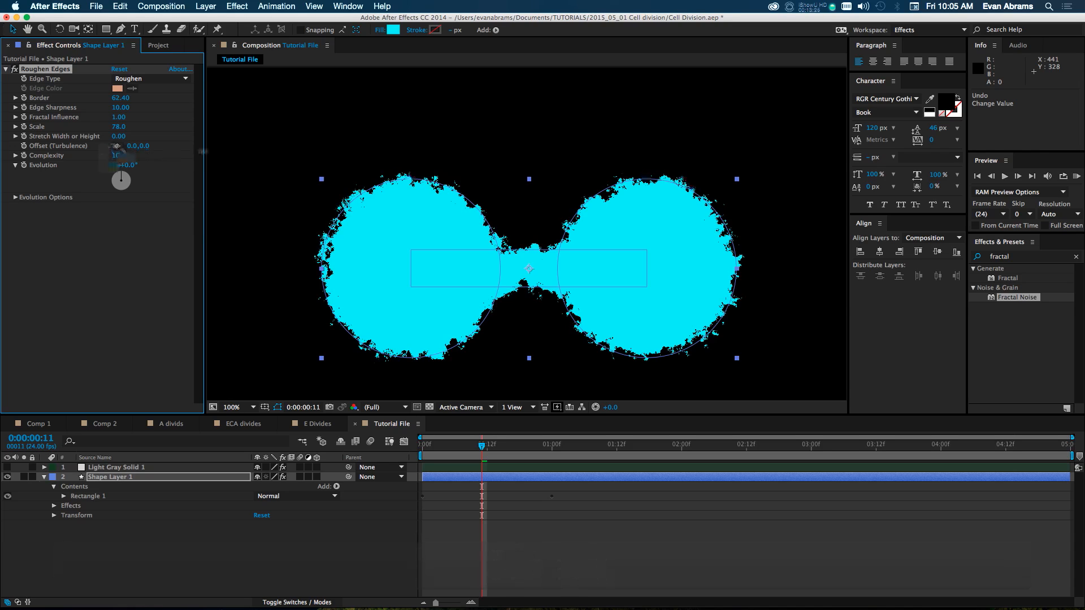
{"action": "key", "text": "period"}
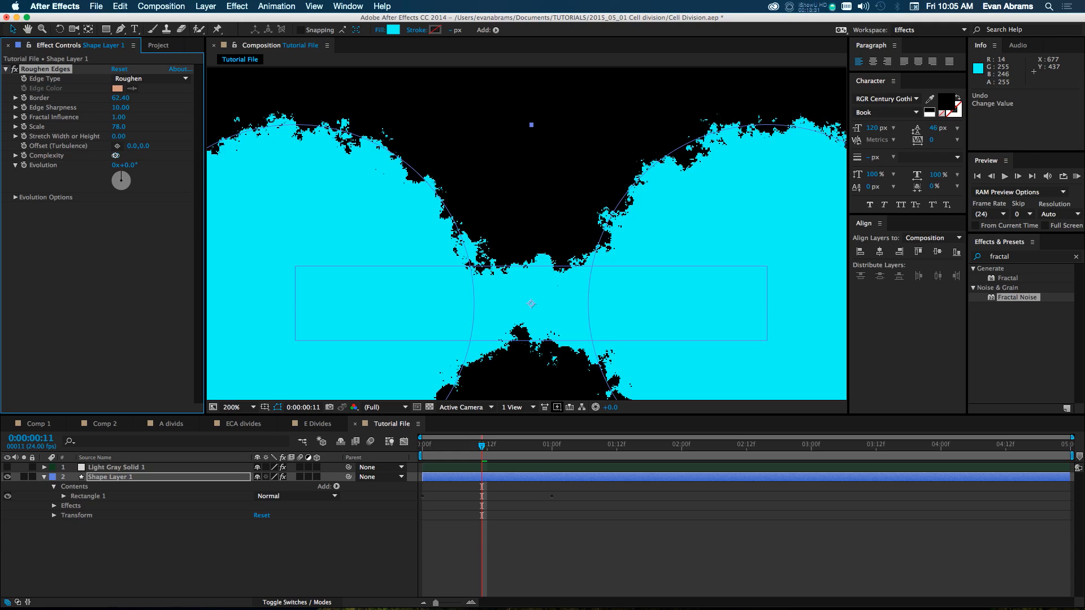
{"action": "left_click_drag", "start_coordinate": [124, 156], "coordinate": [120, 157]}
{"action": "key", "text": "comma"}
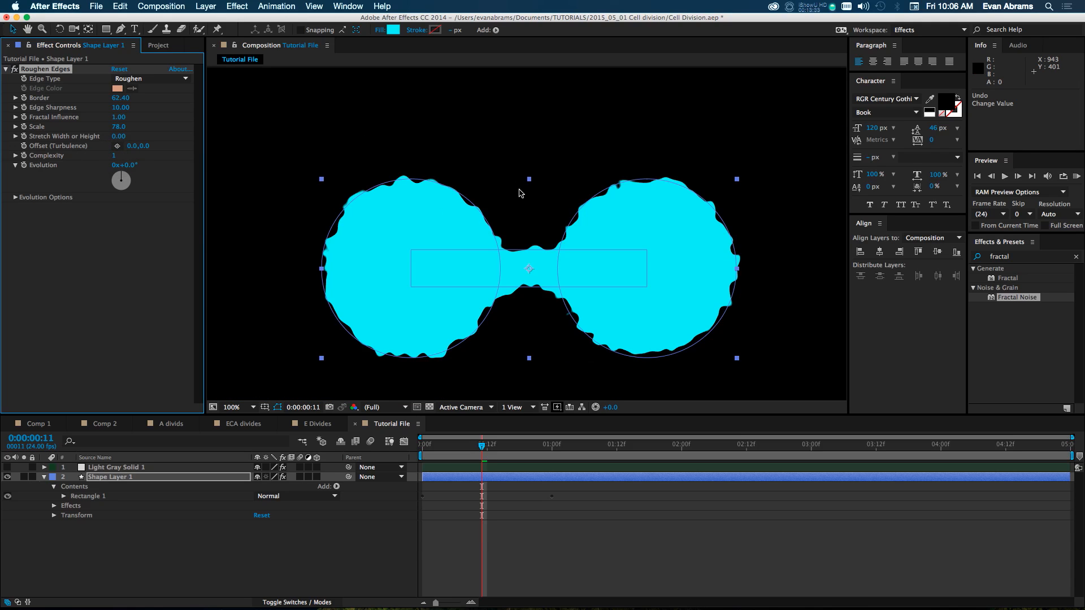
Try turning the Roughen Edges Evolution to 1x+129.0°, undo it, and expand the Evolution Options and Cycle settings.
{"action": "left_click_drag", "start_coordinate": [134, 168], "coordinate": [449, 208]}
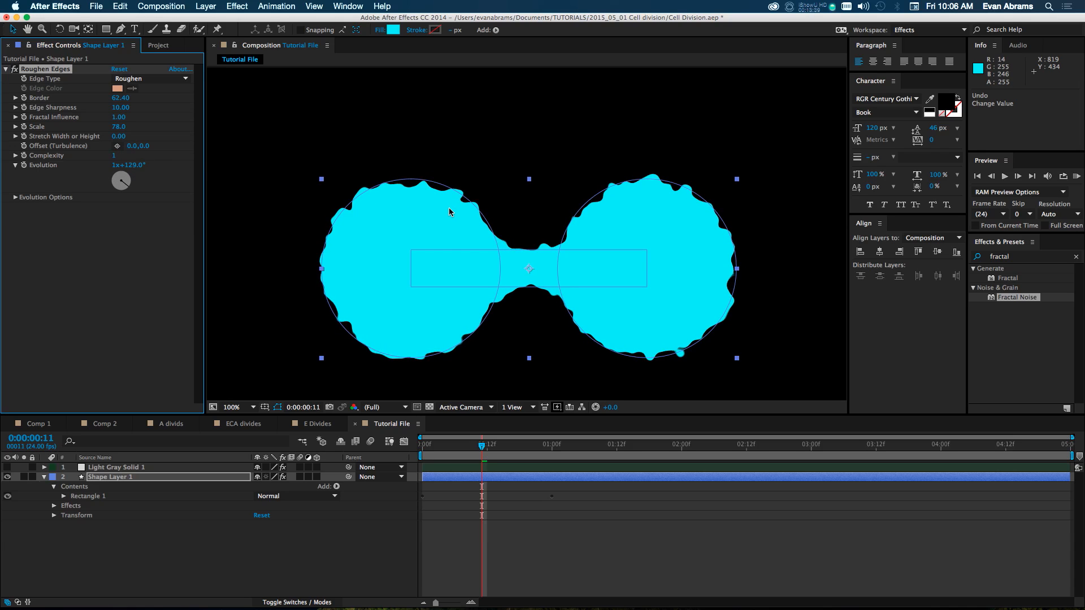
{"action": "key", "text": "super+z"}
{"action": "left_click", "coordinate": [14, 199]}
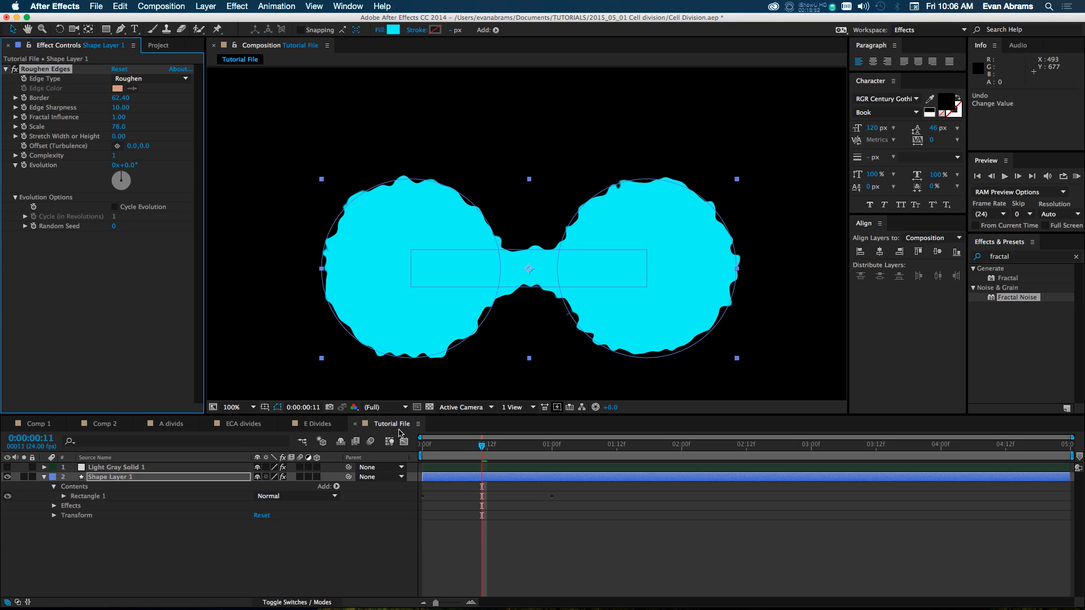
{"action": "left_click", "coordinate": [125, 110]}
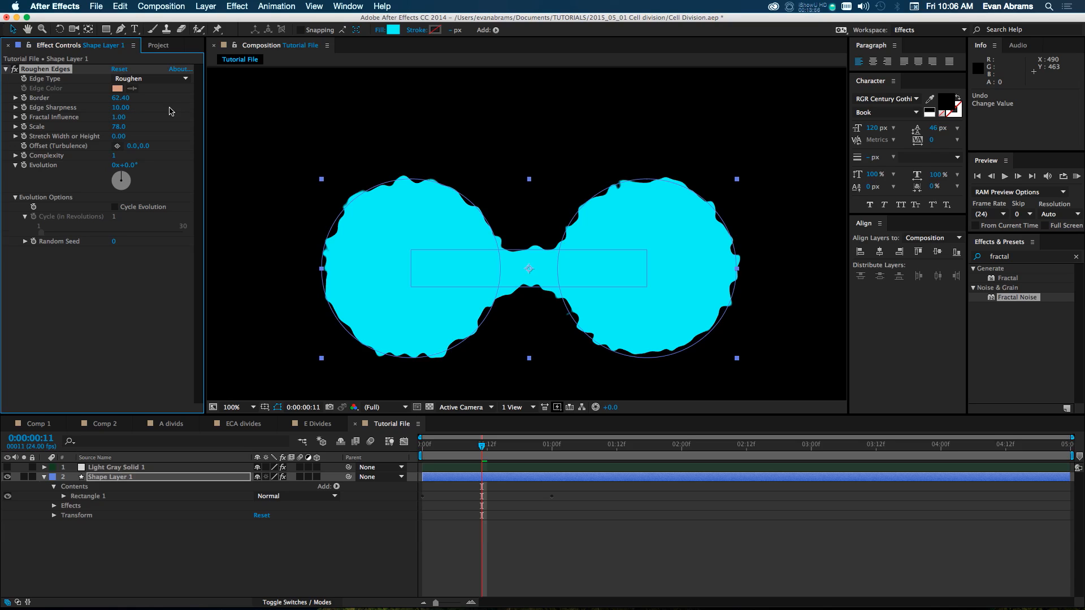
Reduce the Roughen Edges Fractal Influence to 0 and set the Scale to 10.
{"action": "left_click_drag", "start_coordinate": [119, 117], "coordinate": [3, 118]}
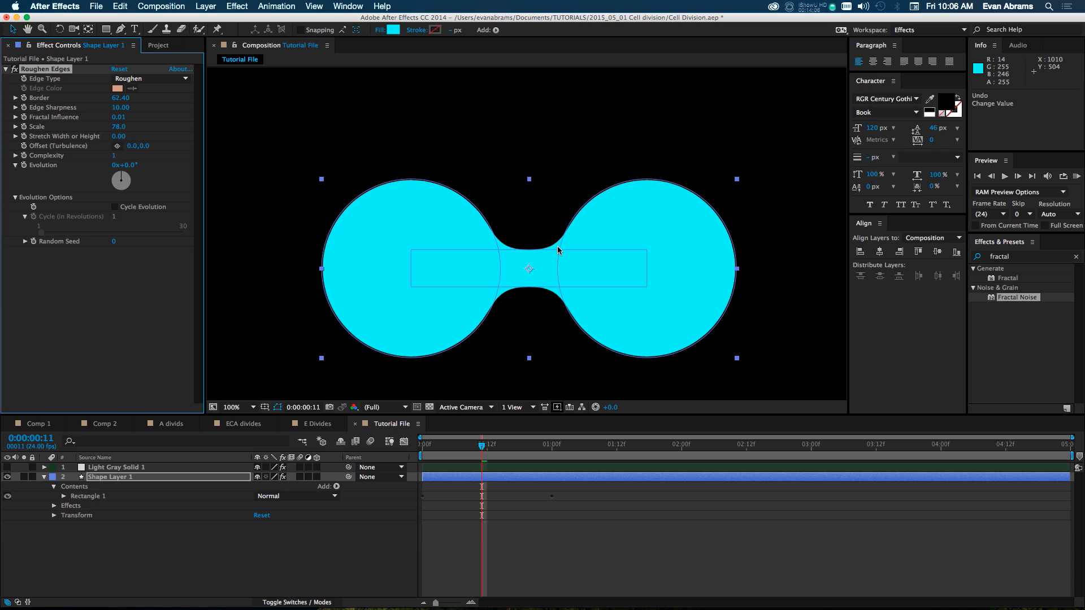
{"action": "left_click_drag", "start_coordinate": [116, 117], "coordinate": [123, 128]}
{"action": "left_click", "coordinate": [123, 129]}
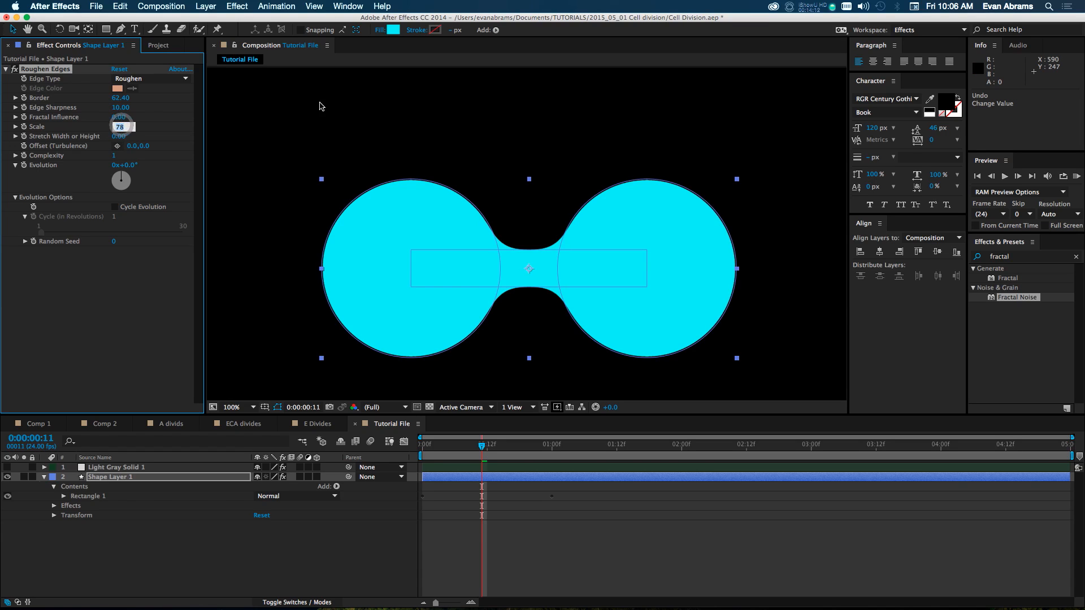
{"action": "type", "text": "10"}
{"action": "key", "text": "Return"}
Try a Roughen Edges Scale of 1000, examine the bridge edges up close, and go to frame 0:00:00:10.
{"action": "left_click_drag", "start_coordinate": [117, 126], "coordinate": [256, 129]}
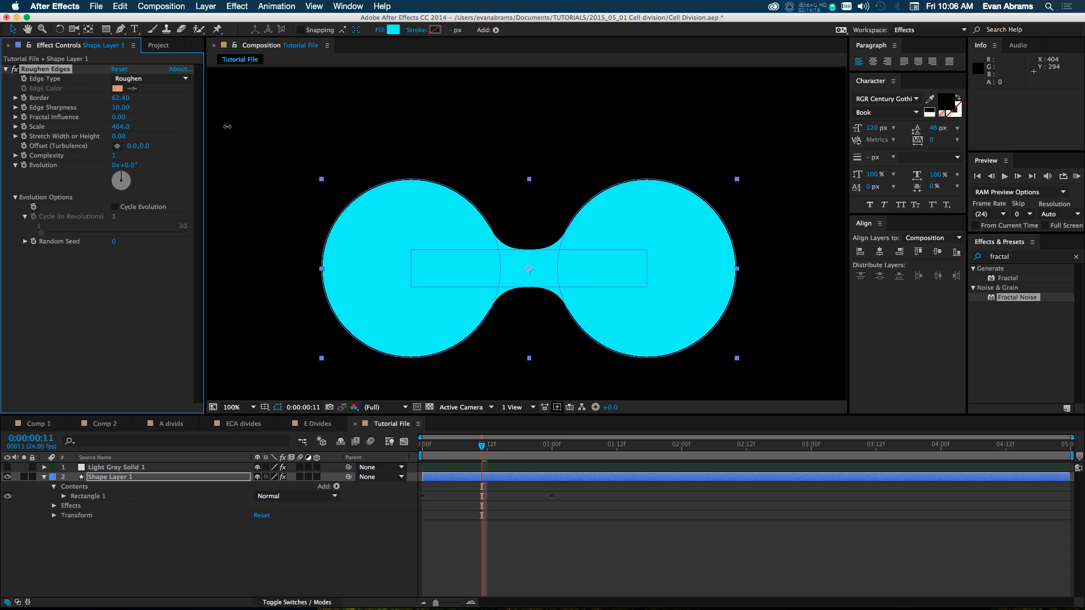
{"action": "left_click_drag", "start_coordinate": [499, 127], "coordinate": [118, 129]}
{"action": "scroll", "coordinate": [569, 194], "scroll_direction": "up", "scroll_amount": 4}
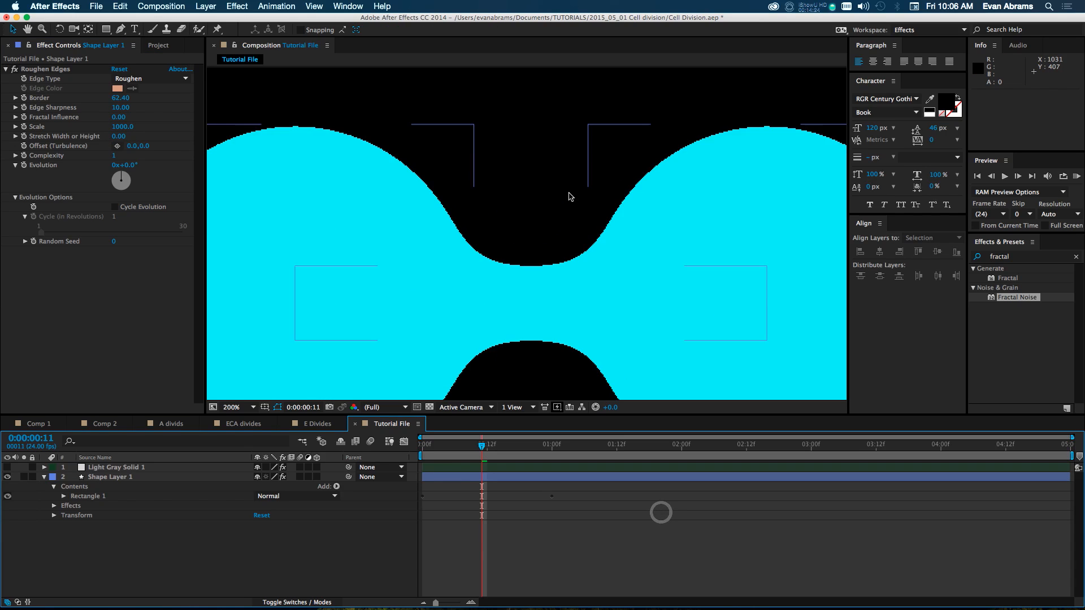
{"action": "scroll", "coordinate": [547, 286], "scroll_direction": "down", "scroll_amount": 2}
{"action": "mouse_move", "coordinate": [494, 447]}
{"action": "left_mouse_down"}
{"action": "mouse_move", "coordinate": [513, 450]}
{"action": "mouse_move", "coordinate": [476, 448]}
{"action": "left_mouse_up"}
Return the Roughen Edges Scale to 10 and check the shape's edge softness at frame 0:00:00:11.
{"action": "left_click", "coordinate": [121, 126]}
{"action": "type", "text": "10"}
{"action": "key", "text": "Return"}
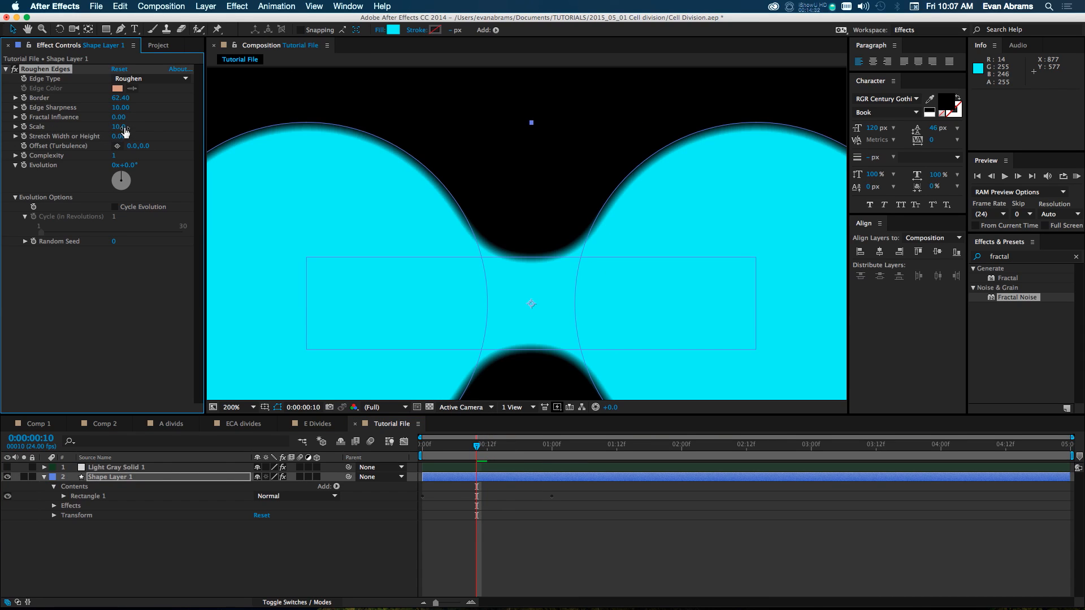
{"action": "left_click", "coordinate": [119, 127]}
{"action": "key", "text": "Return"}
{"action": "key", "text": "comma"}
{"action": "left_click", "coordinate": [332, 169]}
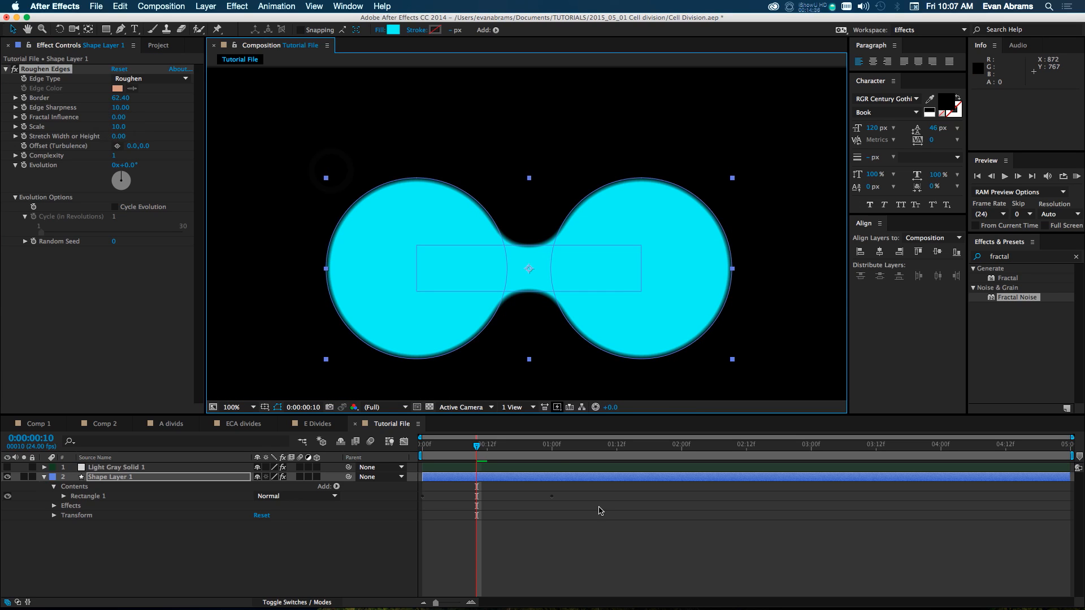
{"action": "left_click", "coordinate": [603, 516]}
{"action": "mouse_move", "coordinate": [476, 447]}
{"action": "left_mouse_down"}
{"action": "mouse_move", "coordinate": [501, 444]}
{"action": "mouse_move", "coordinate": [481, 445]}
{"action": "left_mouse_up"}
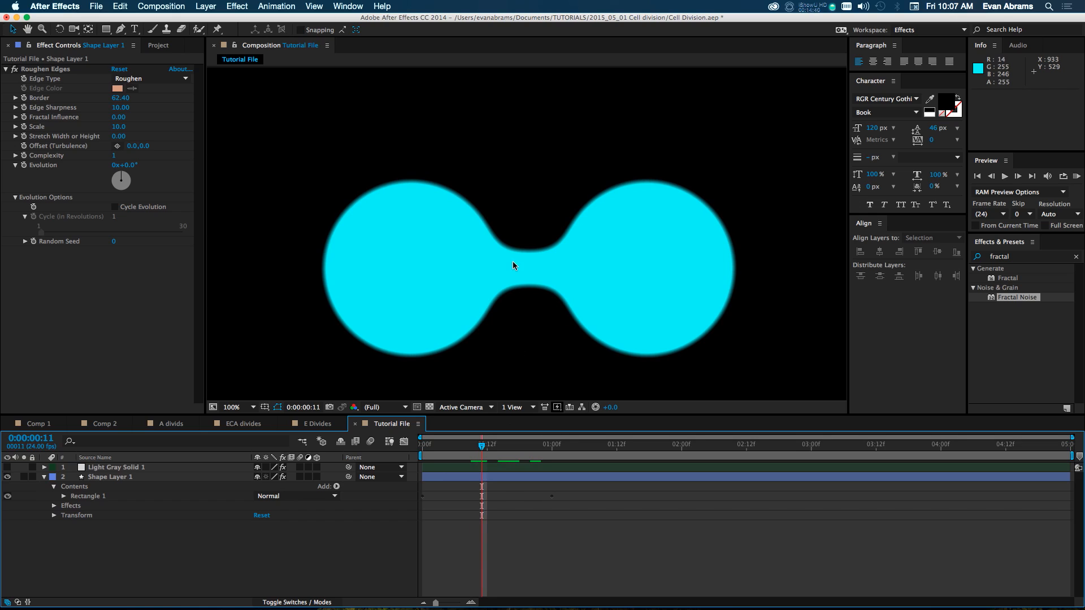
Try a Roughen Edges Scale of 557, bring it back to 10, and compare the edge softness at several magnifications.
{"action": "left_click_drag", "start_coordinate": [120, 129], "coordinate": [322, 126]}
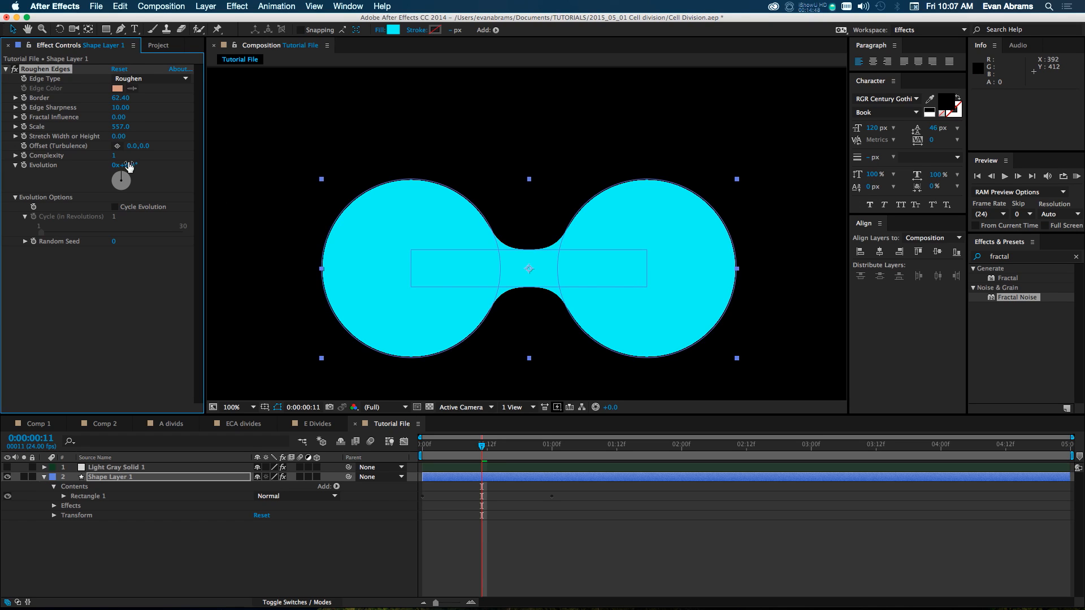
{"action": "mouse_move", "coordinate": [120, 126]}
{"action": "left_mouse_down"}
{"action": "mouse_move", "coordinate": [33, 130]}
{"action": "mouse_move", "coordinate": [111, 128]}
{"action": "left_mouse_up"}
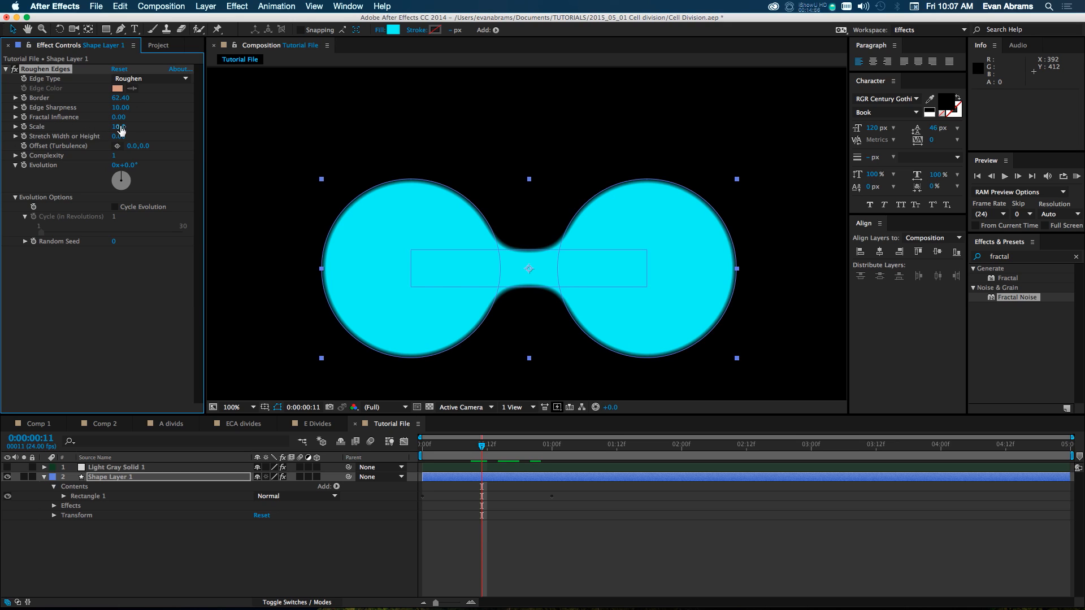
{"action": "key", "text": "comma"}
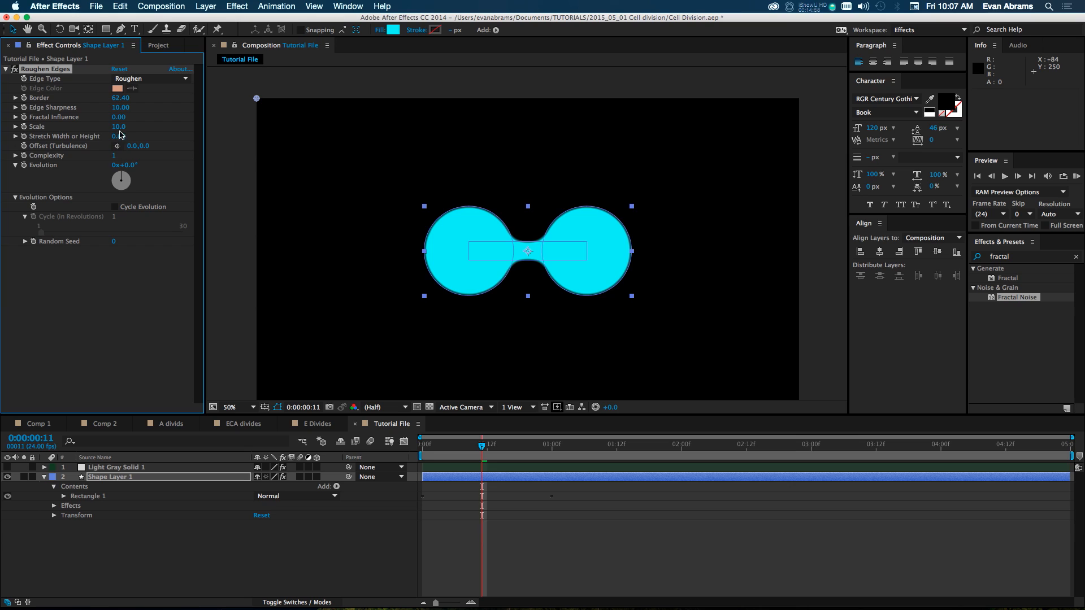
{"action": "left_click", "coordinate": [120, 128]}
{"action": "left_click", "coordinate": [82, 244]}
{"action": "left_click", "coordinate": [120, 126]}
{"action": "key", "text": "period"}
{"action": "key", "text": "period"}
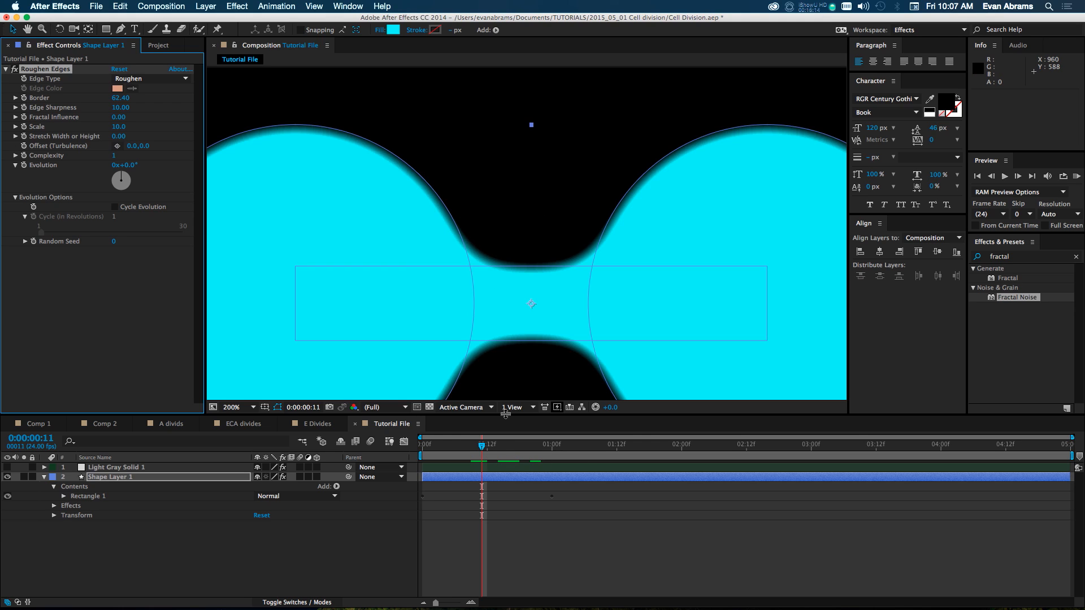
Enable keyframing for the Roughen Edges Border at 0:00:00:00 and set its value there to 0.
{"action": "left_click_drag", "start_coordinate": [462, 444], "coordinate": [313, 446]}
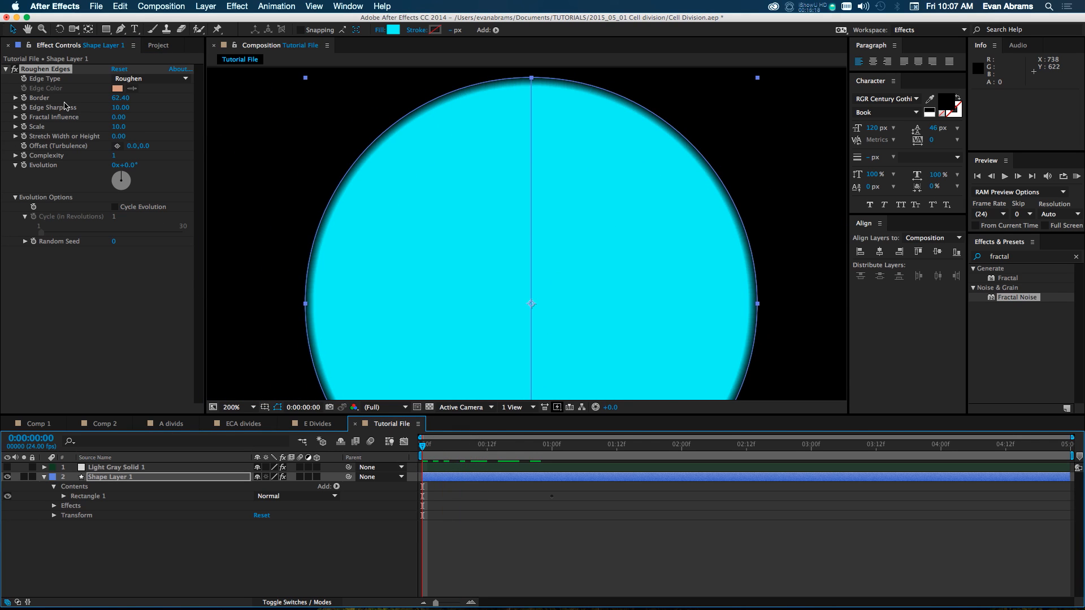
{"action": "left_click", "coordinate": [24, 98]}
{"action": "left_click", "coordinate": [120, 98]}
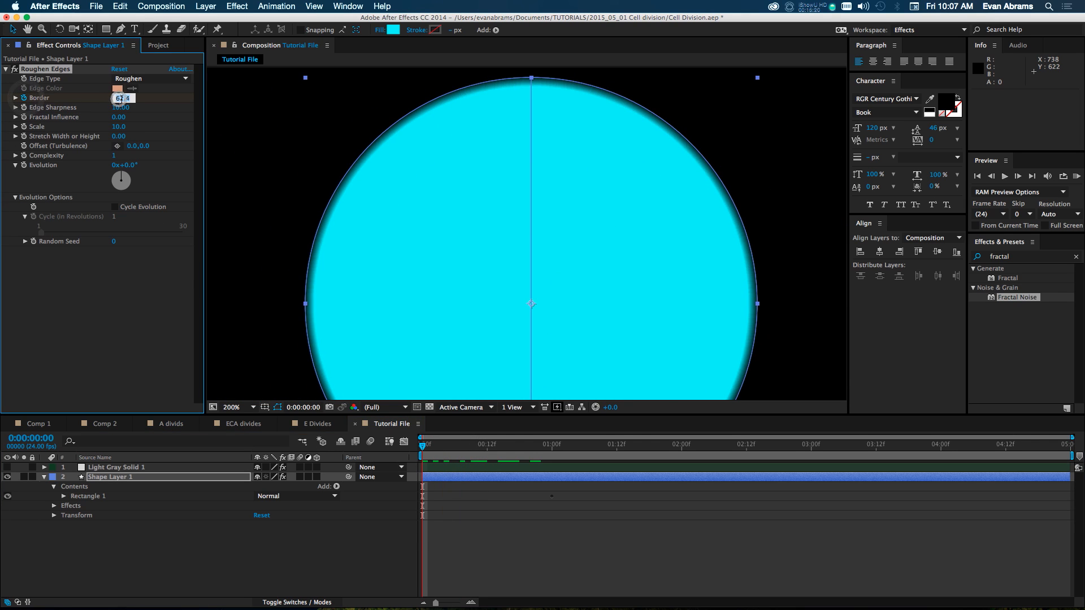
{"action": "type", "text": "0"}
{"action": "key", "text": "Return"}
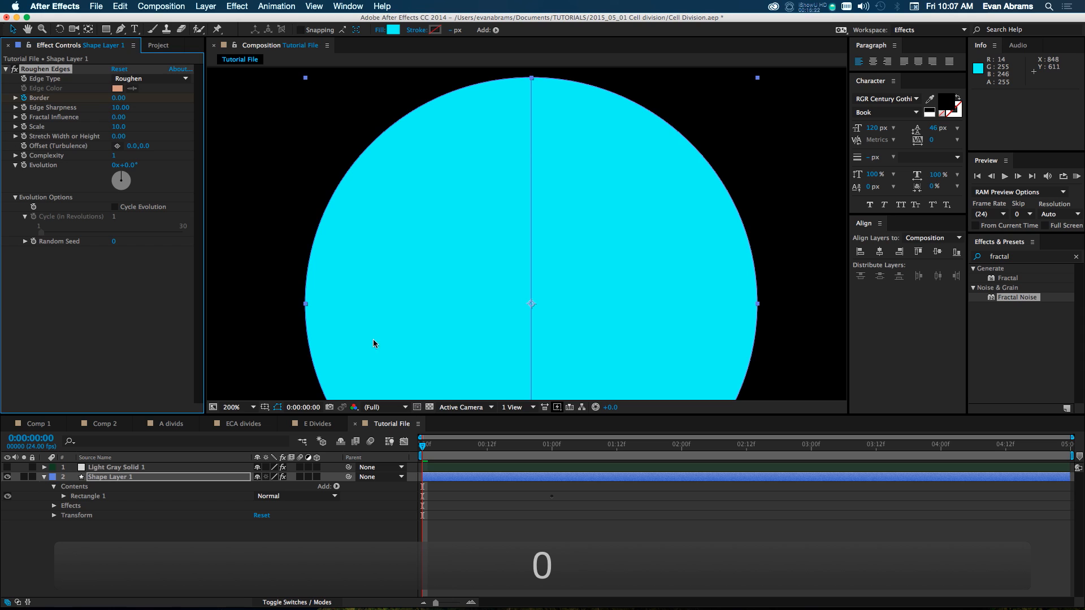
Reveal Shape Layer 1's keyframed properties and add a Border keyframe of 0 at 0:00:01:00.
{"action": "left_click", "coordinate": [552, 445]}
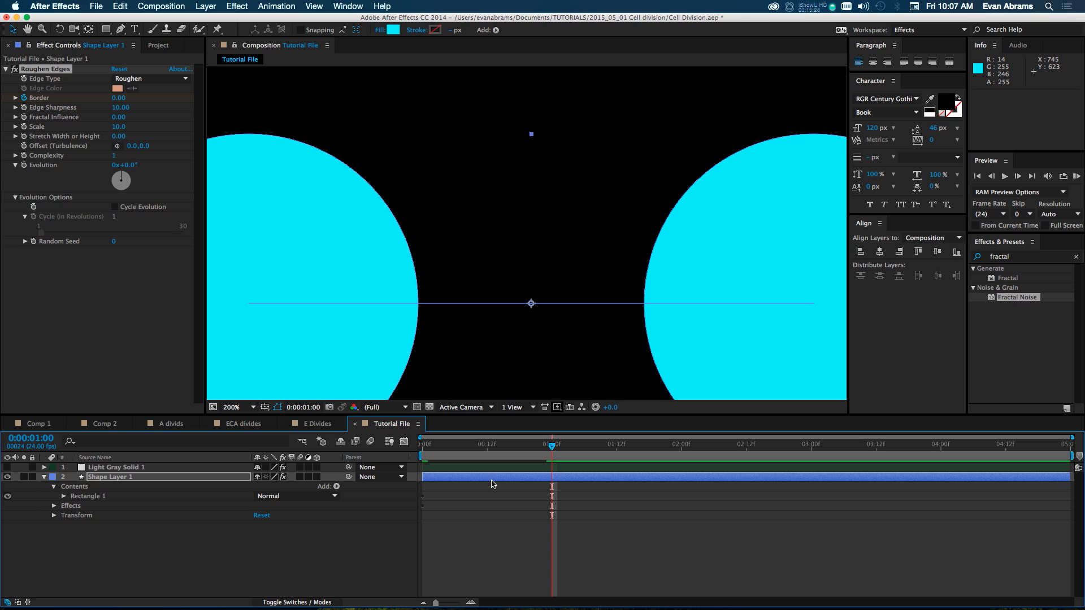
{"action": "key", "text": "u"}
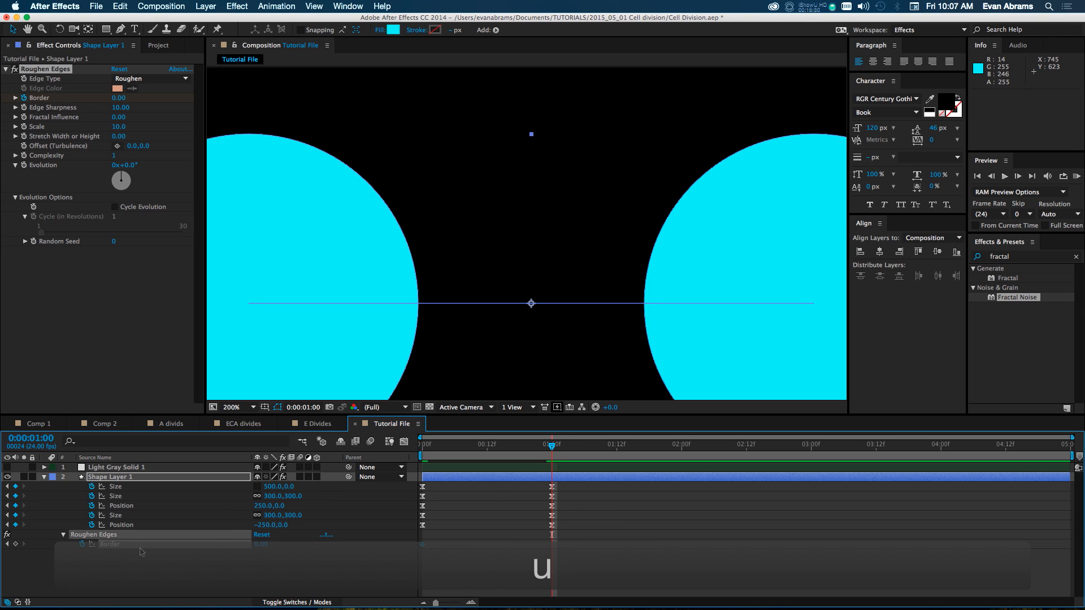
{"action": "left_click", "coordinate": [16, 544]}
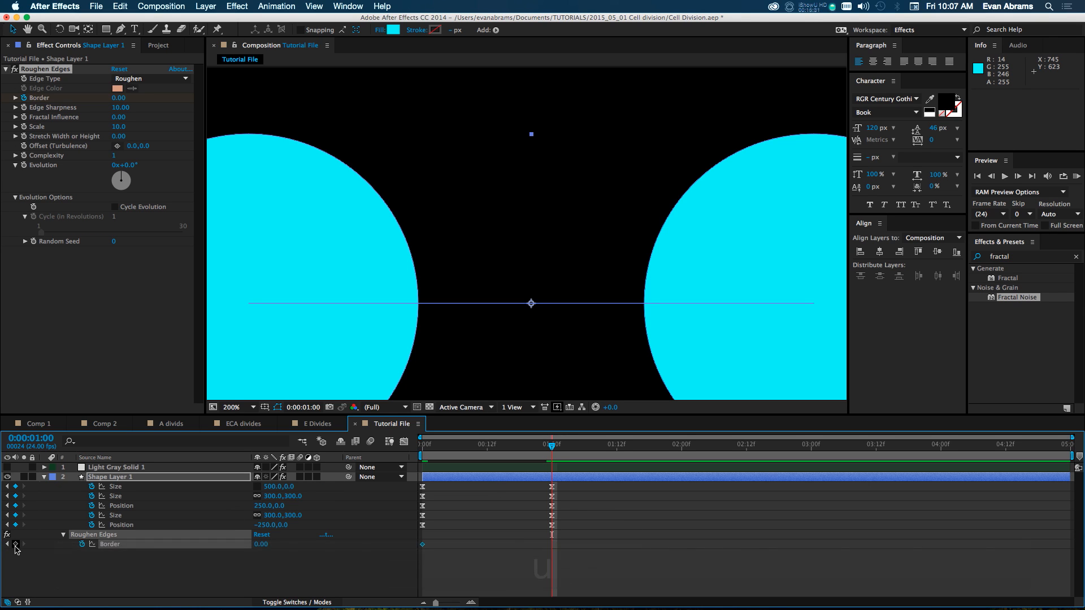
{"action": "left_click", "coordinate": [515, 546]}
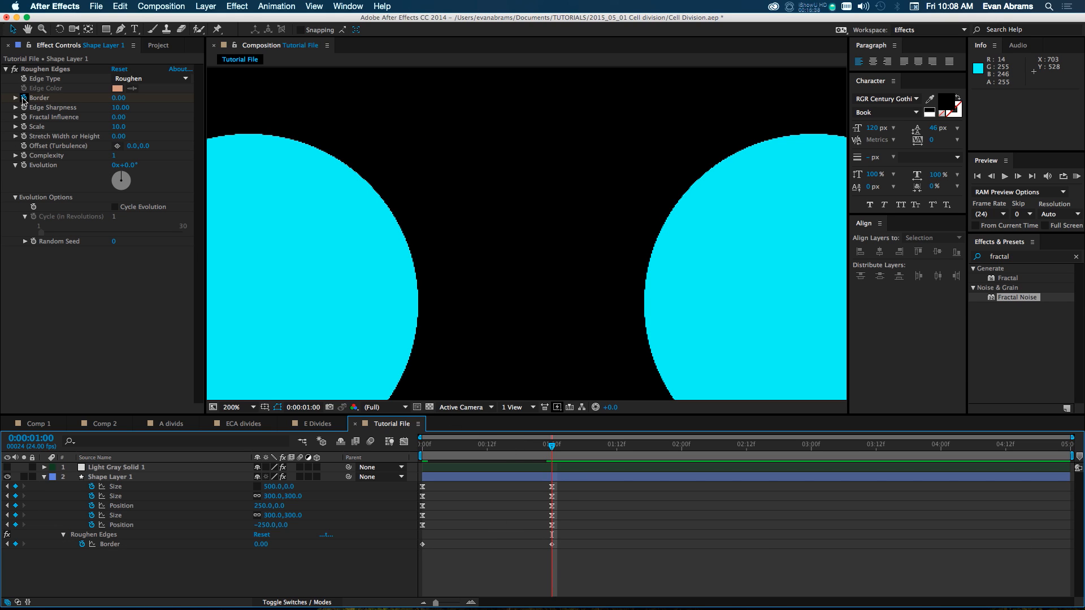
Set the Border to 90.80 at 0:00:00:12 as a middle keyframe, and check the bridge at frame 0:00:00:11.
{"action": "left_click_drag", "start_coordinate": [490, 445], "coordinate": [487, 448]}
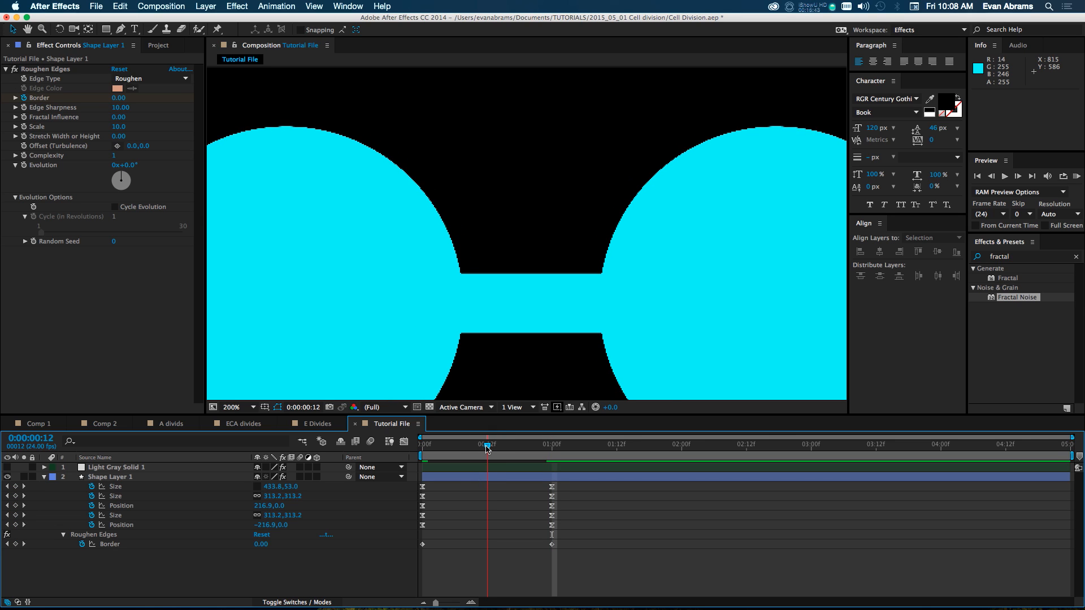
{"action": "left_click_drag", "start_coordinate": [118, 97], "coordinate": [685, 155]}
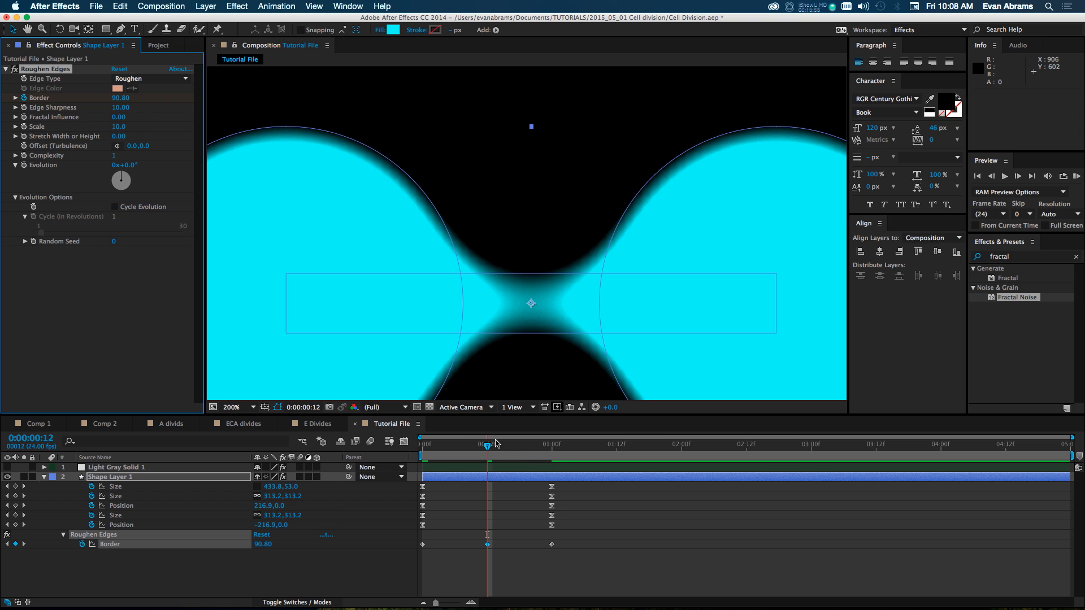
{"action": "mouse_move", "coordinate": [479, 450]}
{"action": "left_mouse_down"}
{"action": "mouse_move", "coordinate": [528, 451]}
{"action": "mouse_move", "coordinate": [481, 452]}
{"action": "left_mouse_up"}
{"action": "key", "text": "k"}
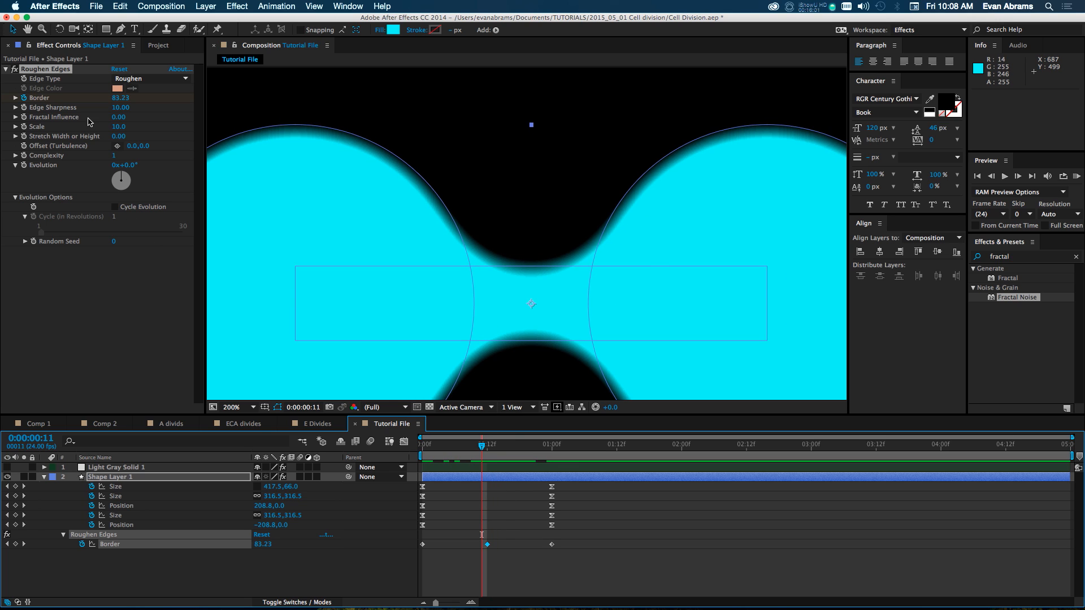
Increase the Roughen Edges Scale to 508 and inspect the tips of the separating cells at 0:00:00:13.
{"action": "left_click_drag", "start_coordinate": [118, 134], "coordinate": [493, 446]}
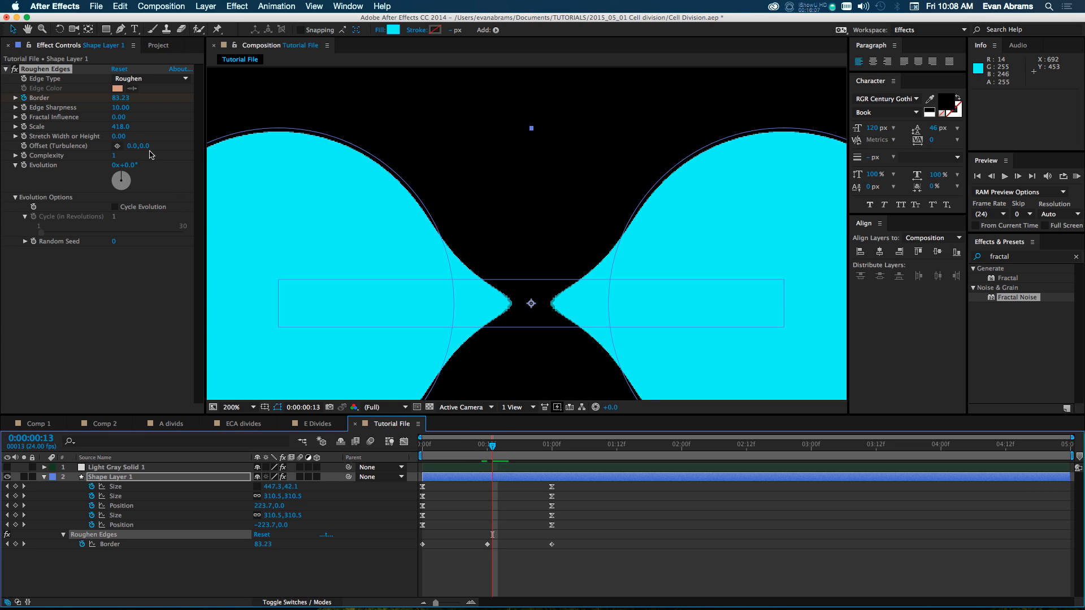
{"action": "left_click_drag", "start_coordinate": [122, 134], "coordinate": [173, 133]}
{"action": "scroll", "coordinate": [562, 308], "scroll_direction": "up", "scroll_amount": 3}
{"action": "scroll", "coordinate": [562, 305], "scroll_direction": "down", "scroll_amount": 6}
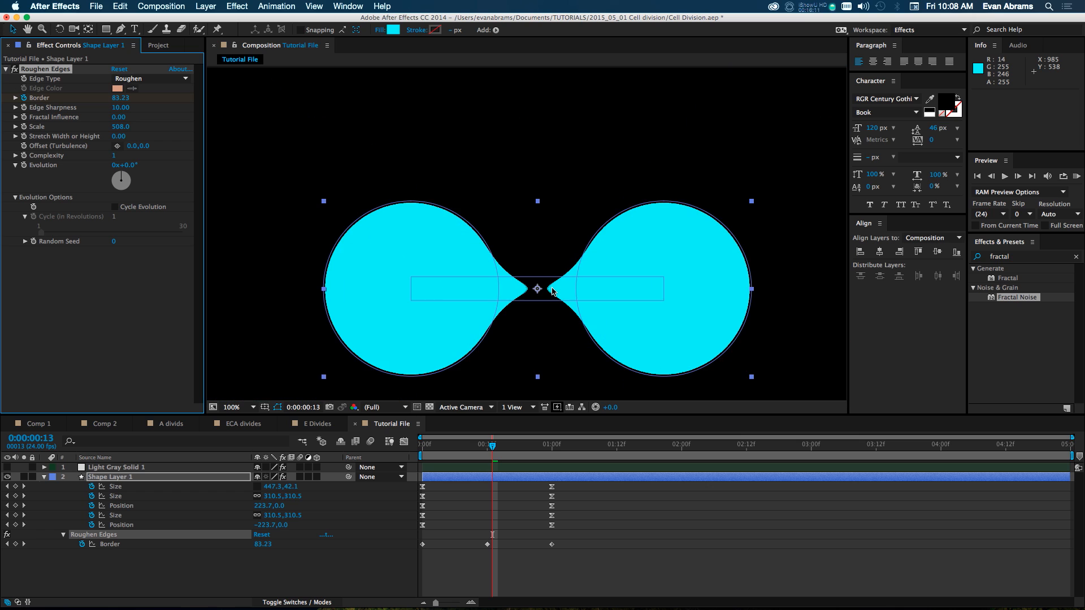
{"action": "scroll", "coordinate": [553, 291], "scroll_direction": "up", "scroll_amount": 4}
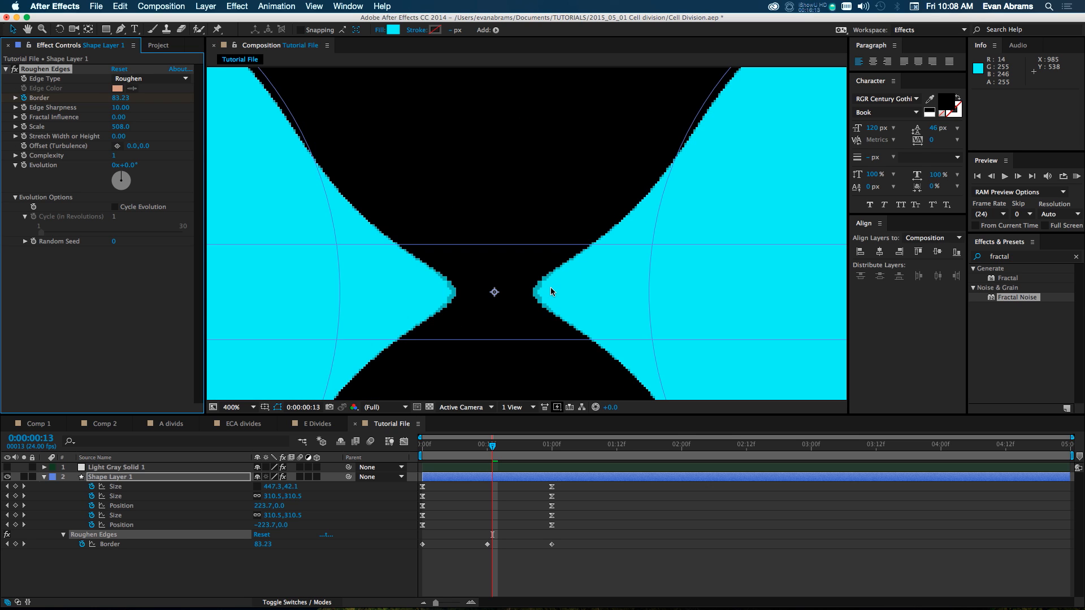
{"action": "scroll", "coordinate": [502, 291], "scroll_direction": "down", "scroll_amount": 1}
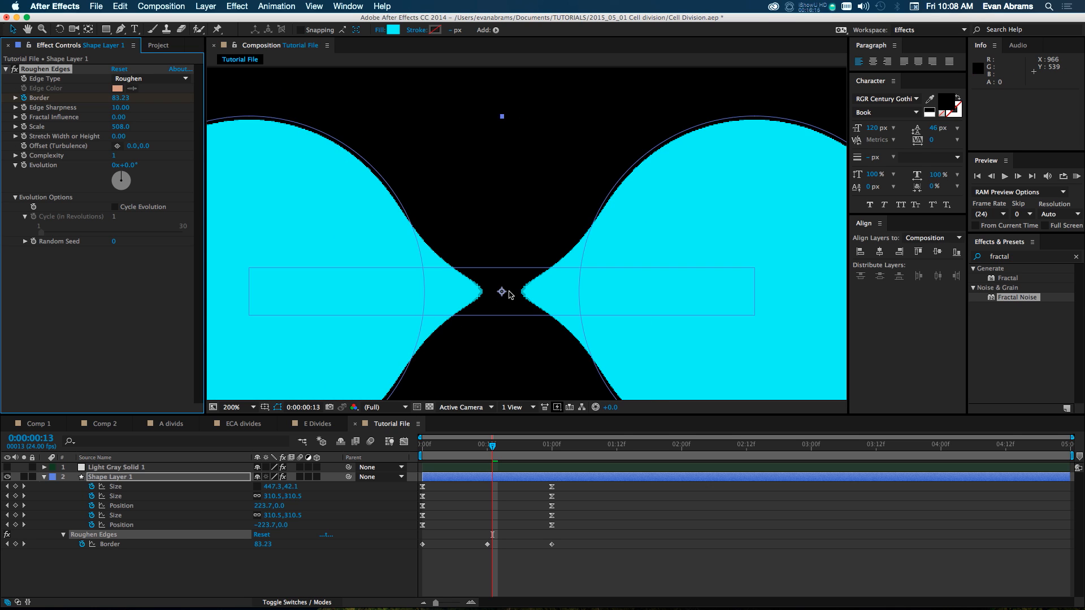
Preview the cell separation and inspect the bridge breaking between frames 0:00:00:12 and 0:00:00:13.
{"action": "scroll", "coordinate": [502, 292], "scroll_direction": "down", "scroll_amount": 1}
{"action": "left_click_drag", "start_coordinate": [482, 445], "coordinate": [474, 450]}
{"action": "key", "text": "space"}
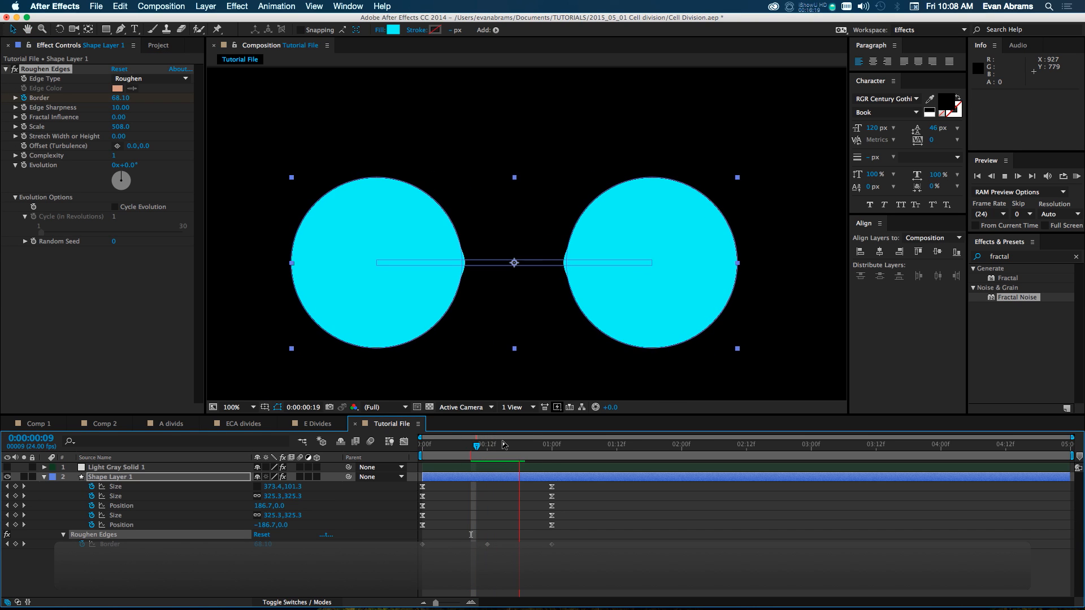
{"action": "left_click_drag", "start_coordinate": [511, 444], "coordinate": [490, 457]}
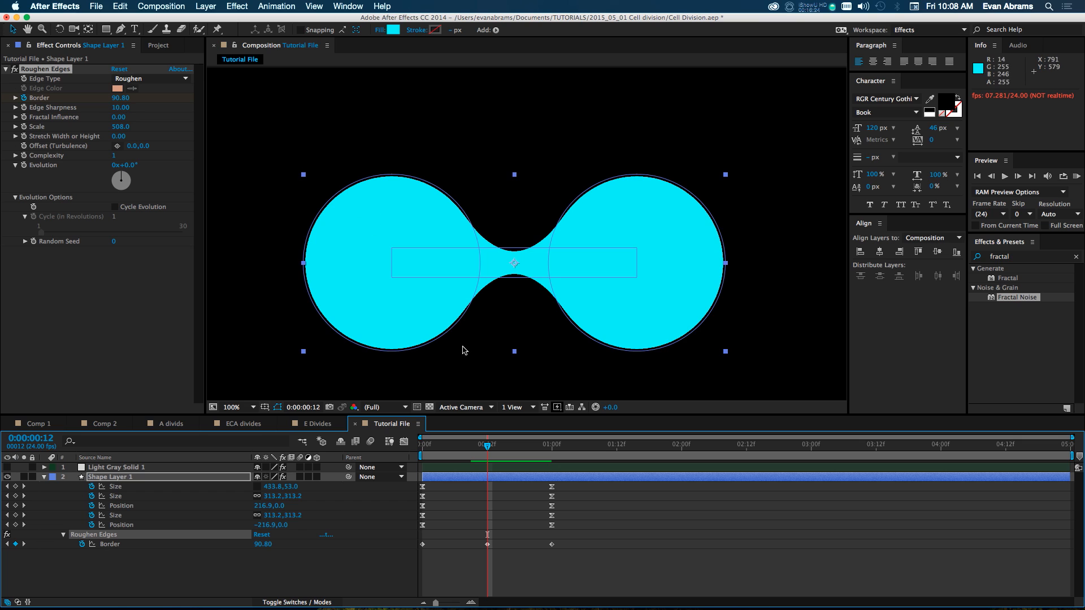
{"action": "left_click_drag", "start_coordinate": [500, 450], "coordinate": [493, 452]}
{"action": "scroll", "coordinate": [465, 243], "scroll_direction": "up", "scroll_amount": 5}
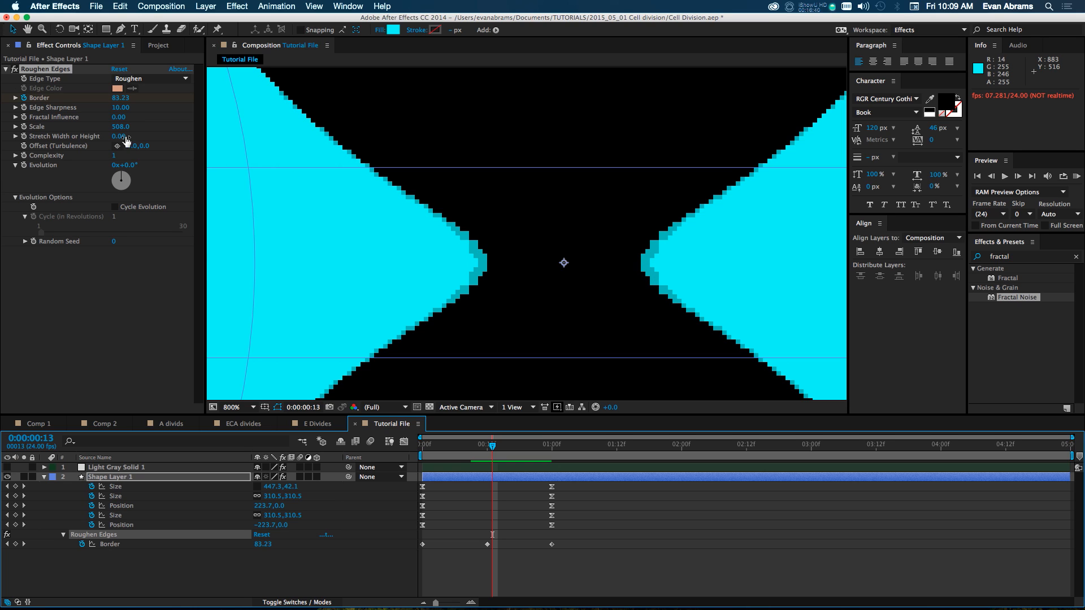
Try a Roughen Edges Scale of 1000 and inspect the tips of the separating cells at 0:00:00:13.
{"action": "left_click_drag", "start_coordinate": [120, 126], "coordinate": [372, 129]}
{"action": "left_click_drag", "start_coordinate": [206, 134], "coordinate": [392, 125]}
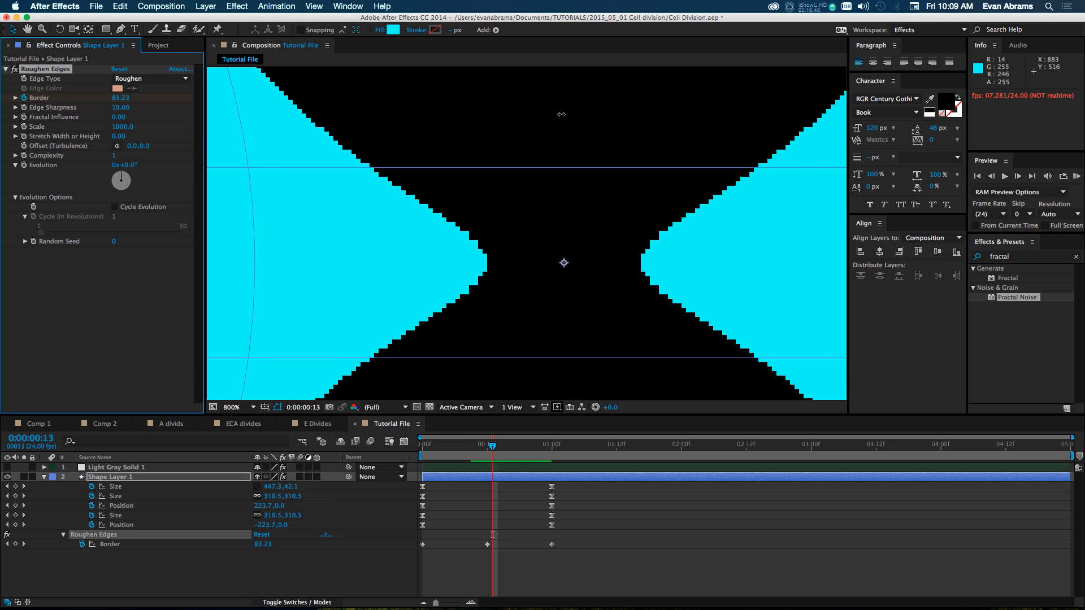
{"action": "key", "text": "comma"}
{"action": "key", "text": "comma"}
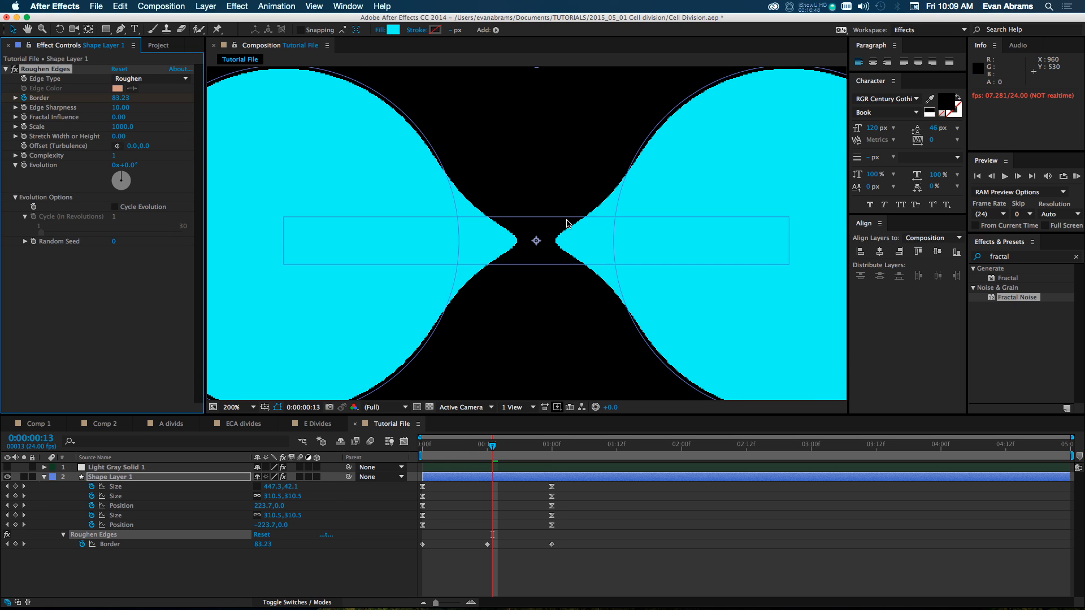
Set the Roughen Edges Scale to 10 and lower the middle Border keyframe at 0:00:00:12 to 80.60.
{"action": "left_click", "coordinate": [135, 132]}
{"action": "type", "text": "10"}
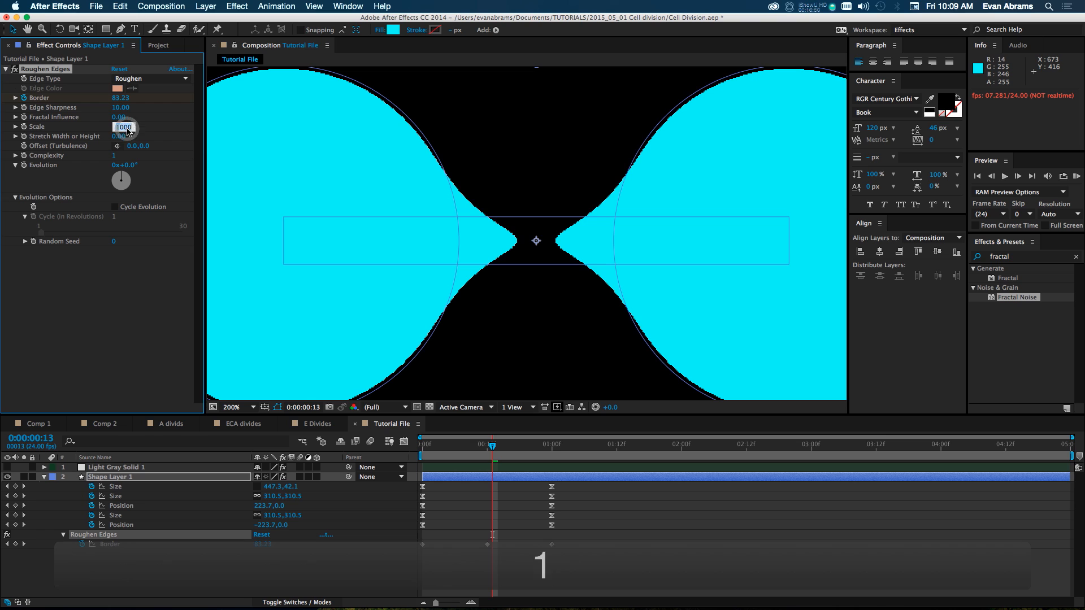
{"action": "key", "text": "Return"}
{"action": "scroll", "coordinate": [435, 169], "scroll_direction": "down", "scroll_amount": 1}
{"action": "scroll", "coordinate": [435, 170], "scroll_direction": "up", "scroll_amount": 1}
{"action": "key", "text": "comma"}
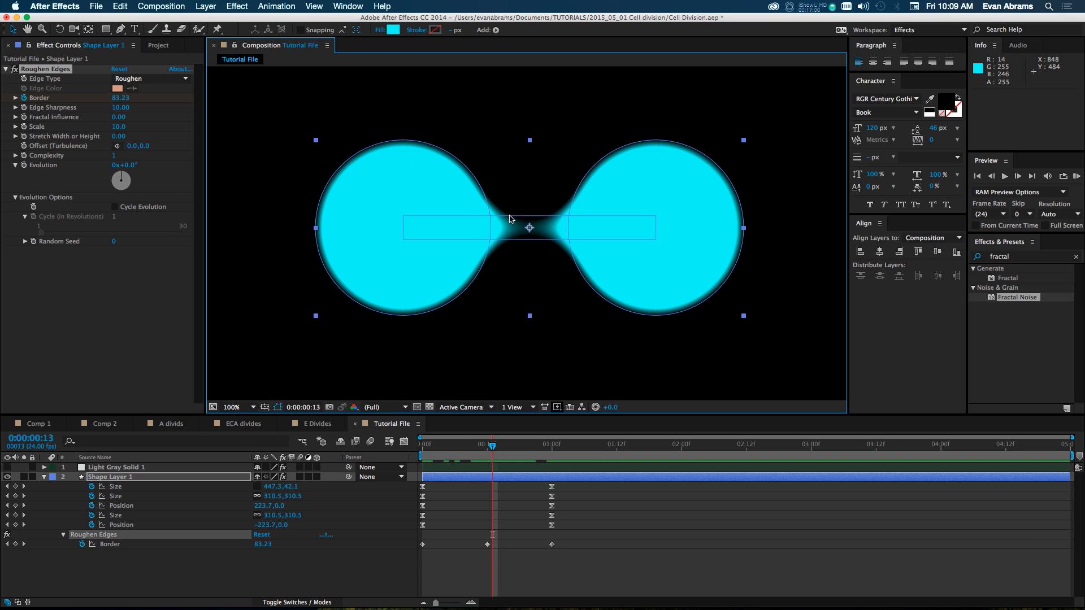
{"action": "left_click_drag", "start_coordinate": [492, 448], "coordinate": [485, 452]}
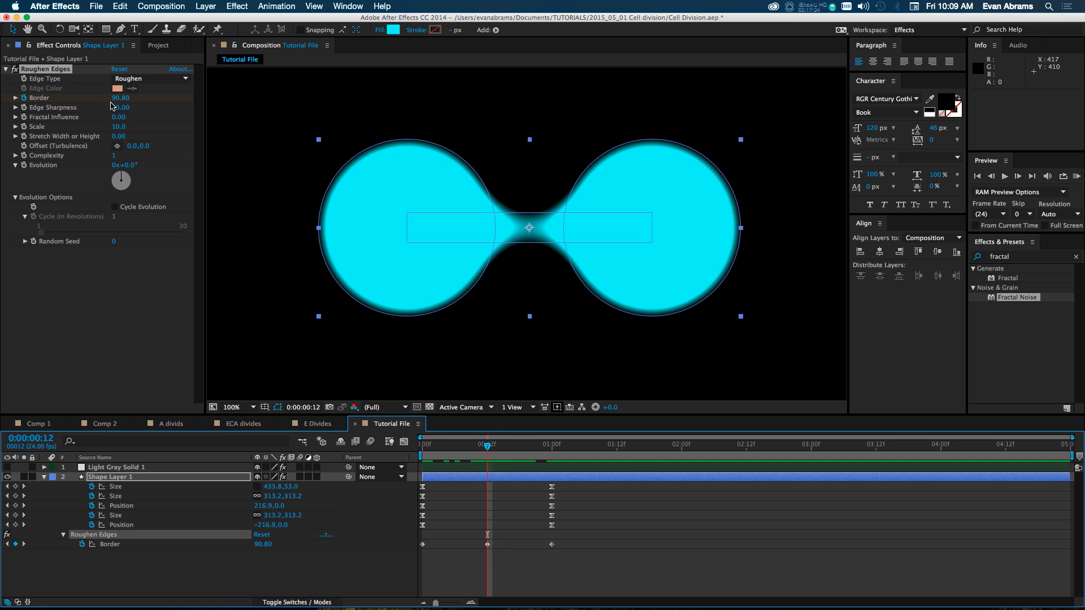
{"action": "left_click_drag", "start_coordinate": [118, 97], "coordinate": [72, 105]}
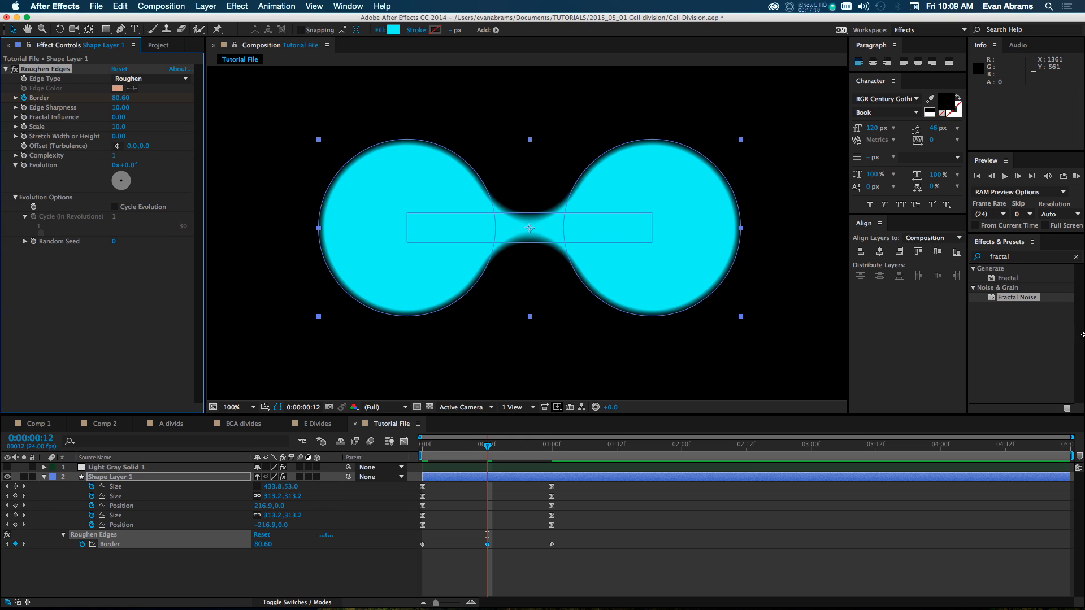
Add a Levels effect below Roughen Edges on Shape Layer 1 and set its channel to Alpha.
{"action": "left_click", "coordinate": [1001, 257]}
{"action": "key", "text": "BackSpace"}
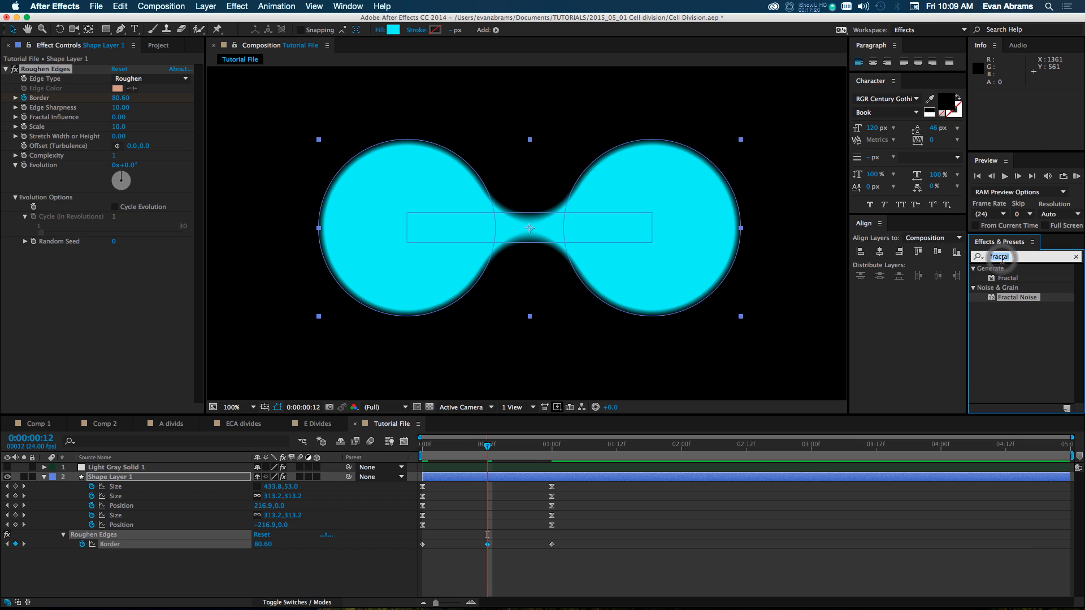
{"action": "type", "text": "level"}
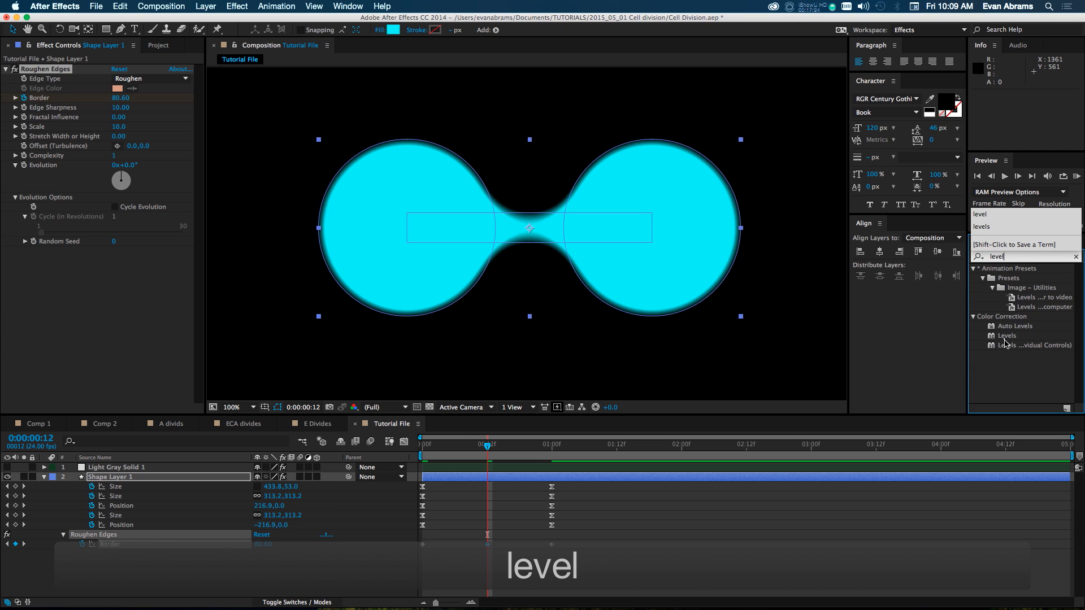
{"action": "left_click_drag", "start_coordinate": [1006, 336], "coordinate": [145, 262]}
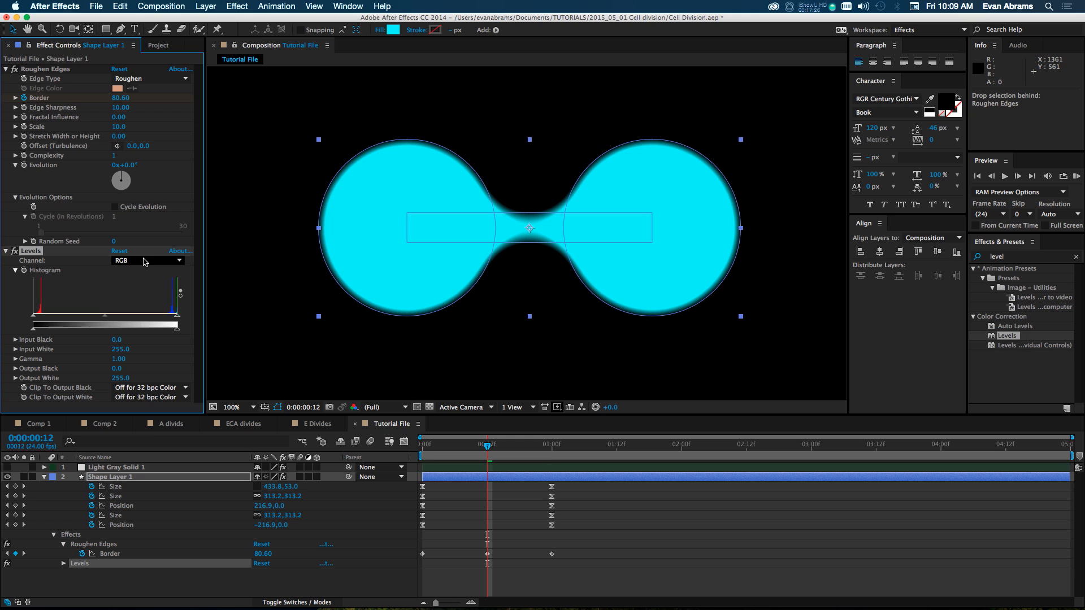
{"action": "left_click", "coordinate": [124, 260]}
{"action": "left_click", "coordinate": [129, 319]}
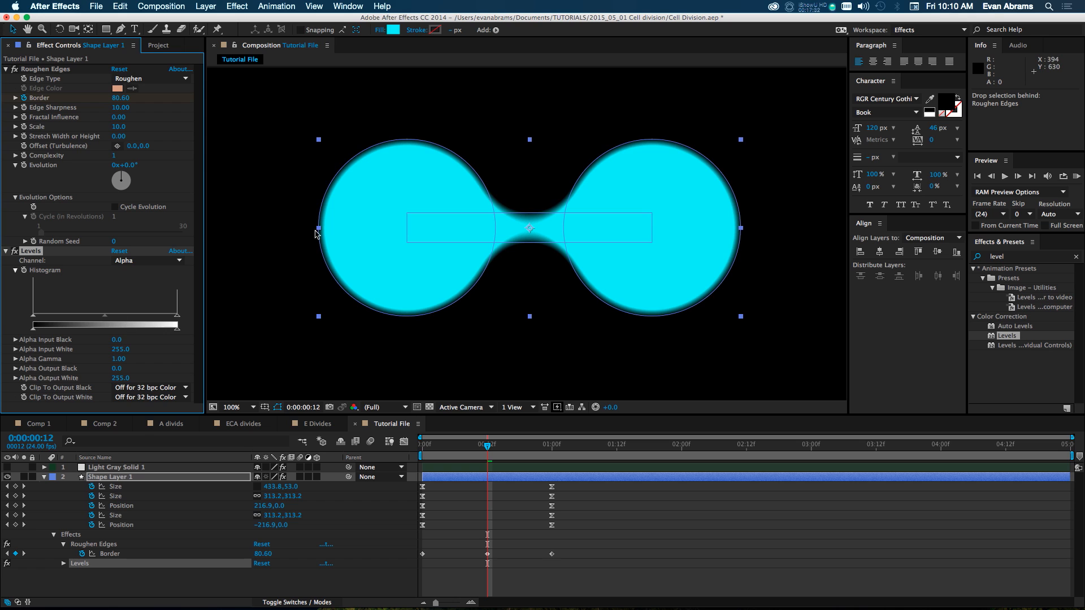
Set the Levels Alpha Input White to 1 to harden the soft edges of the cells.
{"action": "key", "text": "period"}
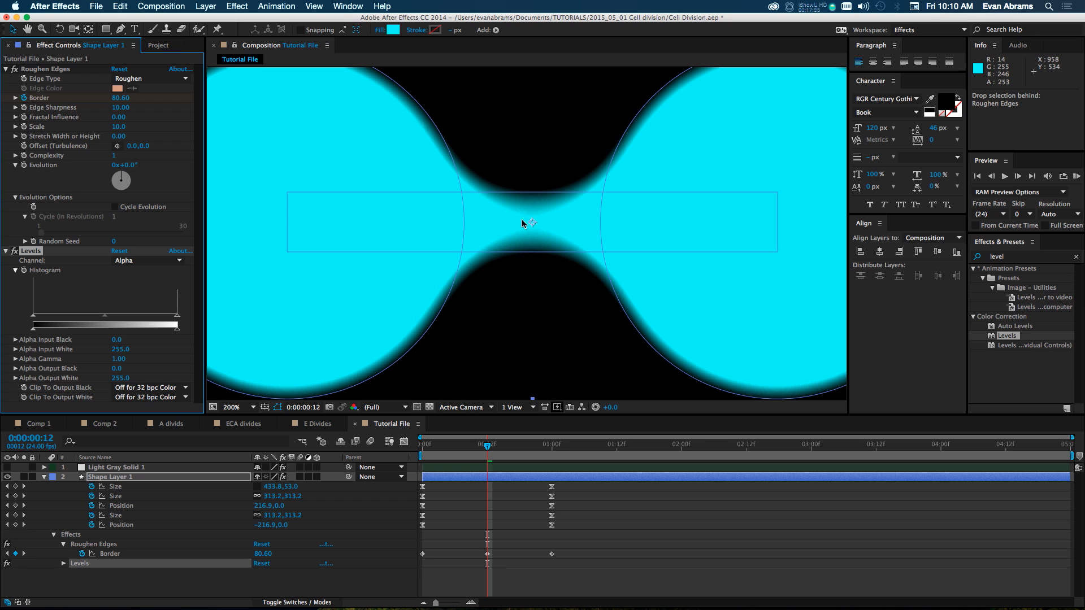
{"action": "left_click", "coordinate": [120, 350]}
{"action": "type", "text": "1"}
{"action": "key", "text": "Return"}
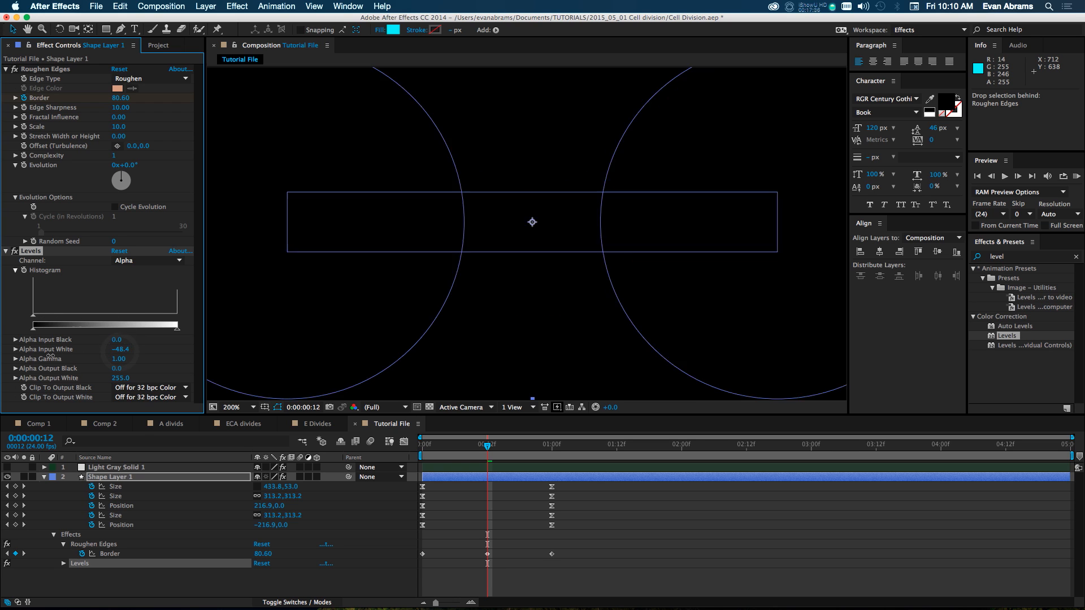
Try raising the Levels Alpha Input White in small increments to 2.4, and return it to 1.
{"action": "left_click", "coordinate": [123, 349]}
{"action": "key", "text": "Up"}
{"action": "key", "text": "Up"}
{"action": "key", "text": "Up"}
{"action": "key", "text": "Up"}
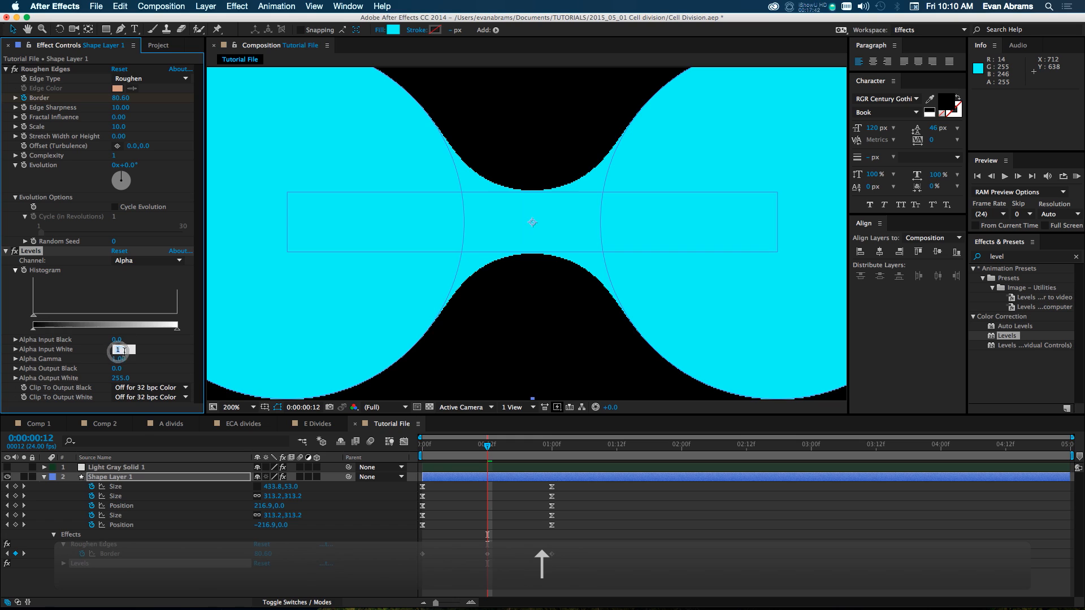
{"action": "key", "text": "Up"}
{"action": "key", "text": "Up"}
{"action": "key", "text": "Up"}
{"action": "key", "text": "Up"}
{"action": "key", "text": "Up"}
{"action": "key", "text": "Up"}
{"action": "key", "text": "Up"}
{"action": "key", "text": "Up"}
{"action": "key", "text": "Up"}
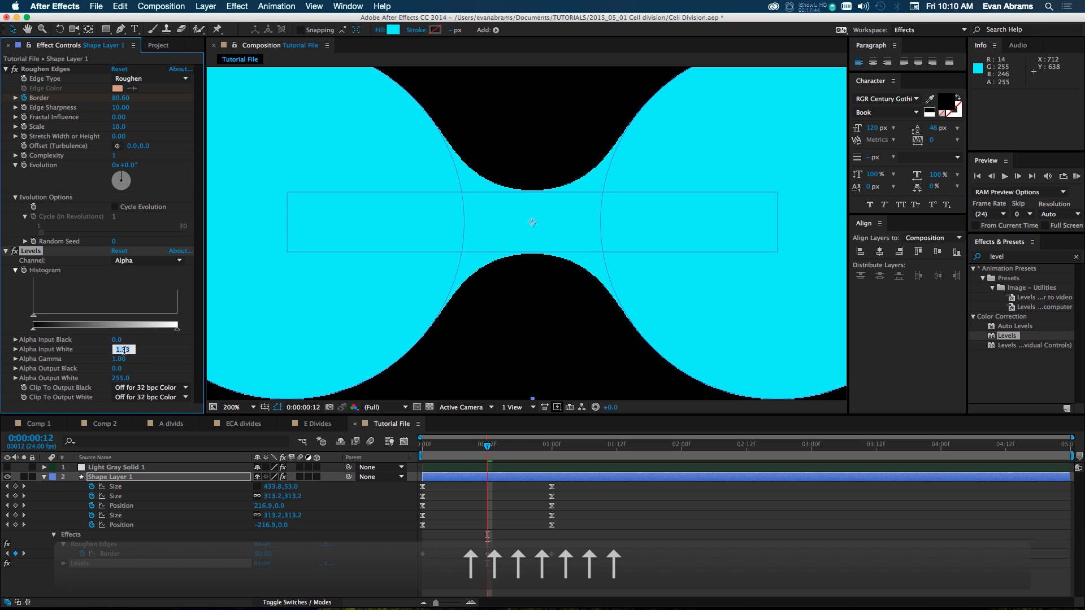
{"action": "key", "text": "Up"}
{"action": "key", "text": "Up"}
{"action": "key", "text": "Up"}
{"action": "key", "text": "Up"}
{"action": "key", "text": "Up"}
{"action": "key", "text": "Up"}
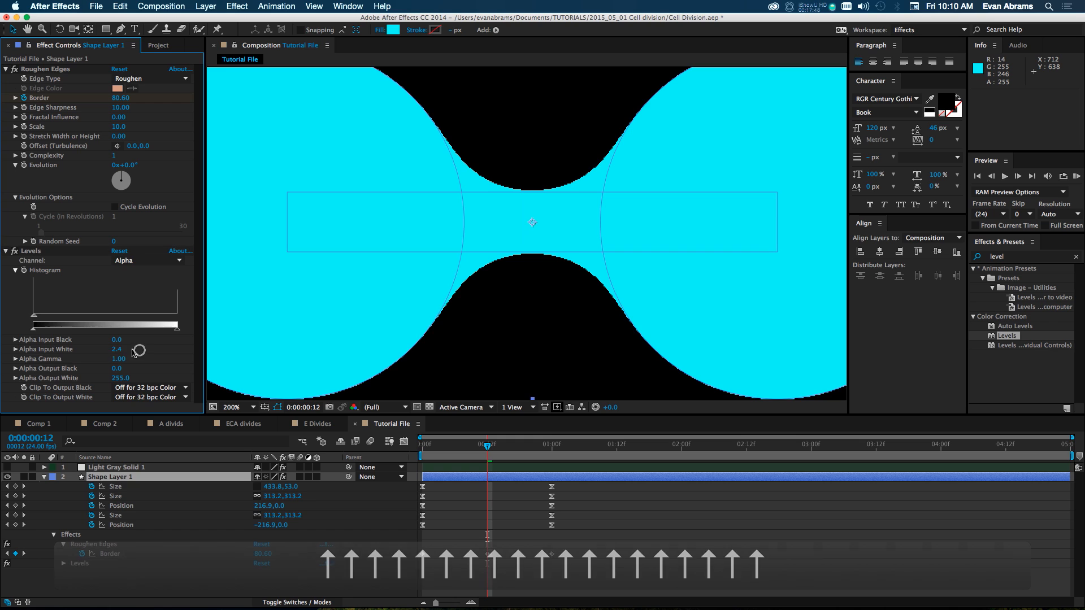
{"action": "left_click", "coordinate": [118, 349]}
{"action": "type", "text": "1"}
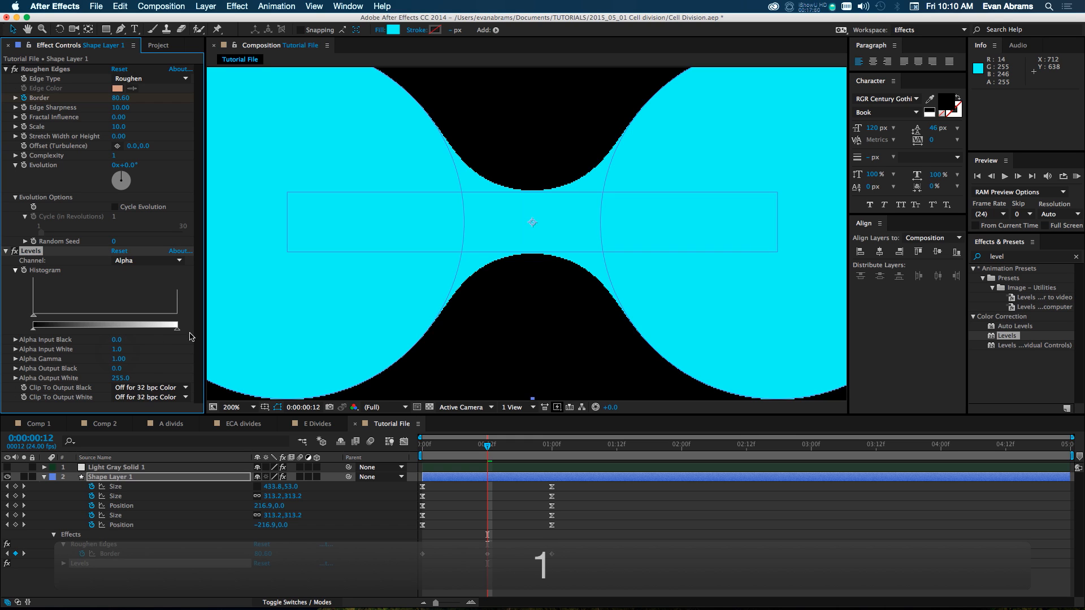
{"action": "left_click", "coordinate": [153, 347]}
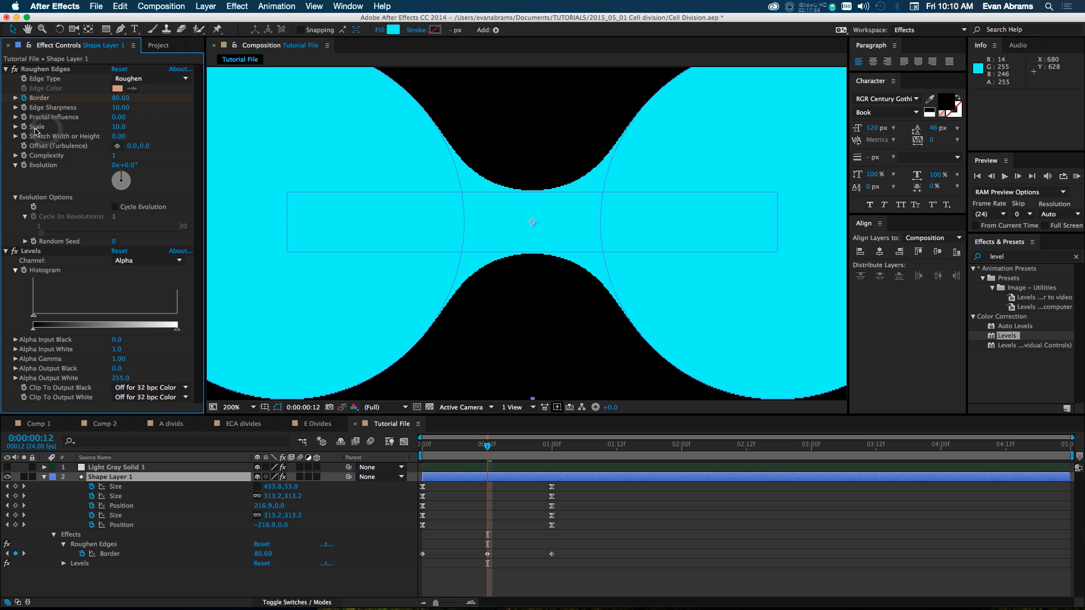
{"action": "left_click", "coordinate": [32, 251]}
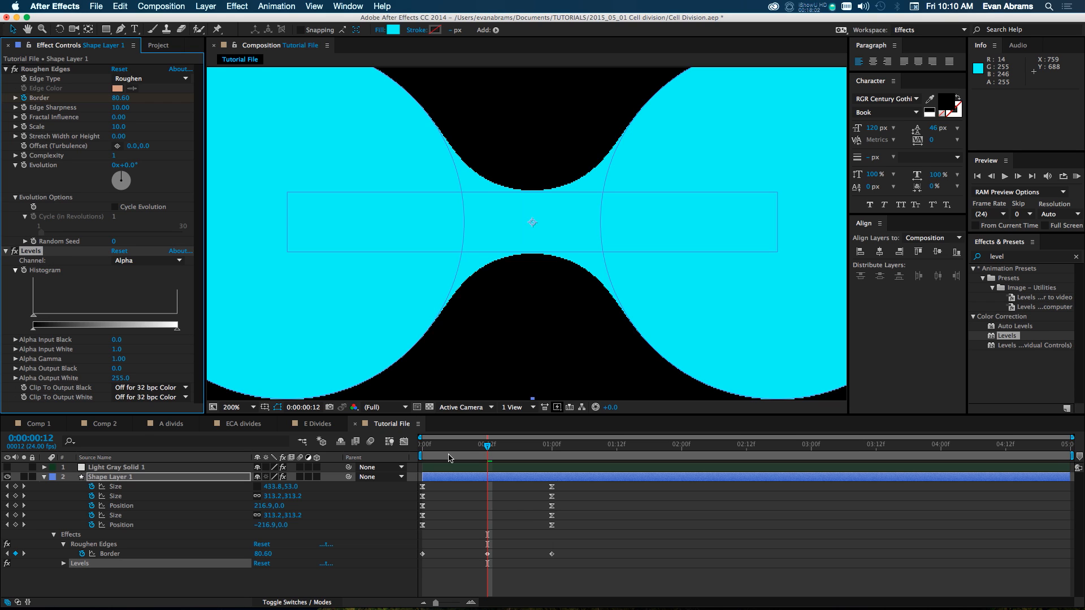
{"action": "left_click", "coordinate": [530, 516]}
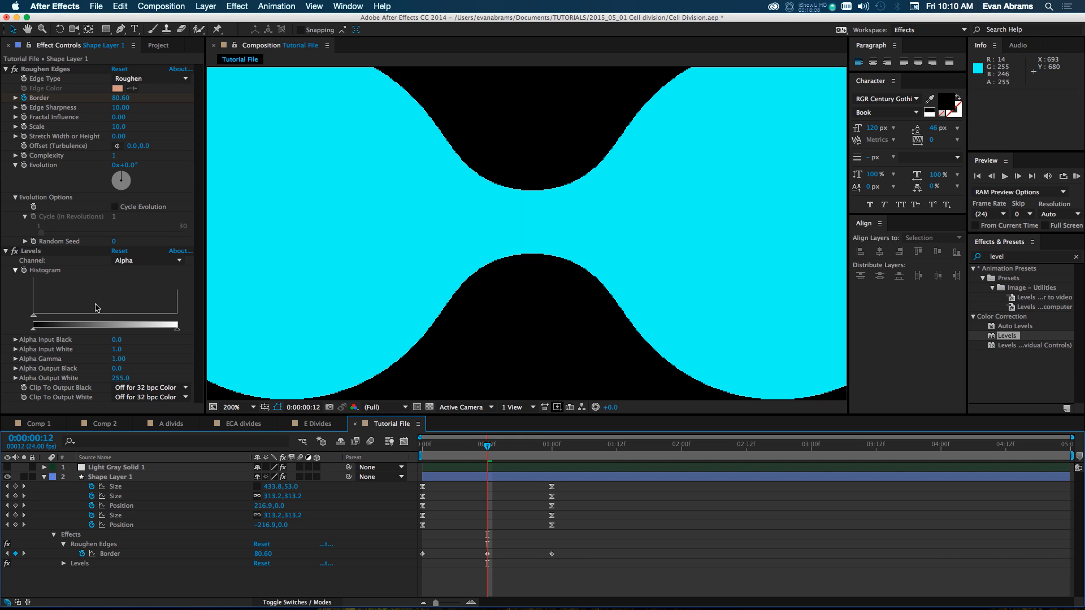
{"action": "left_click", "coordinate": [48, 252]}
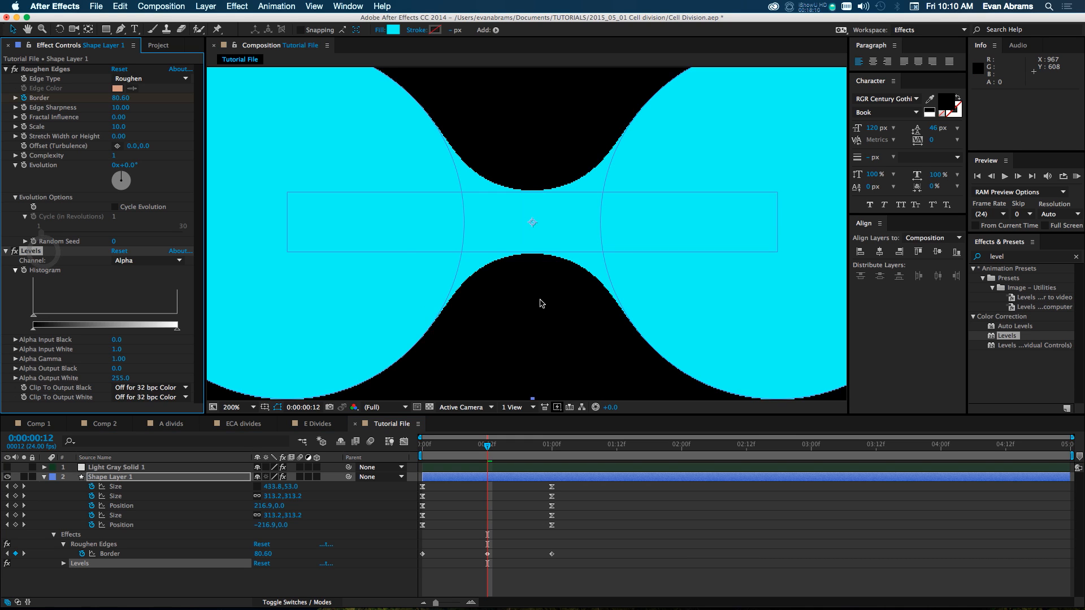
{"action": "scroll", "coordinate": [540, 303], "scroll_direction": "down", "scroll_amount": 1}
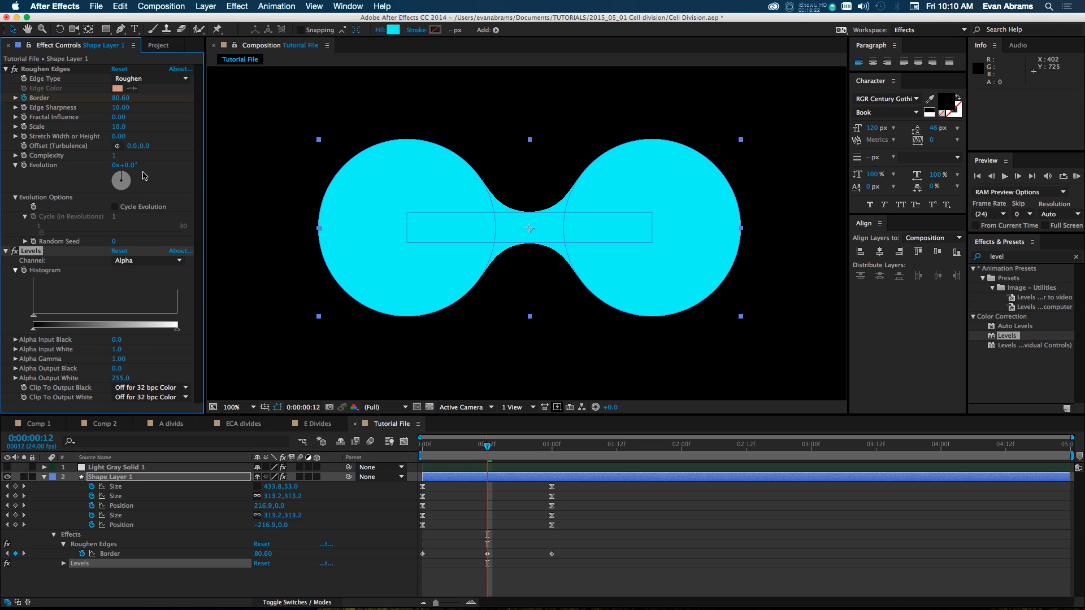
Collapse the settings of the Roughen Edges and Levels effects on Shape Layer 1.
{"action": "left_click", "coordinate": [13, 71]}
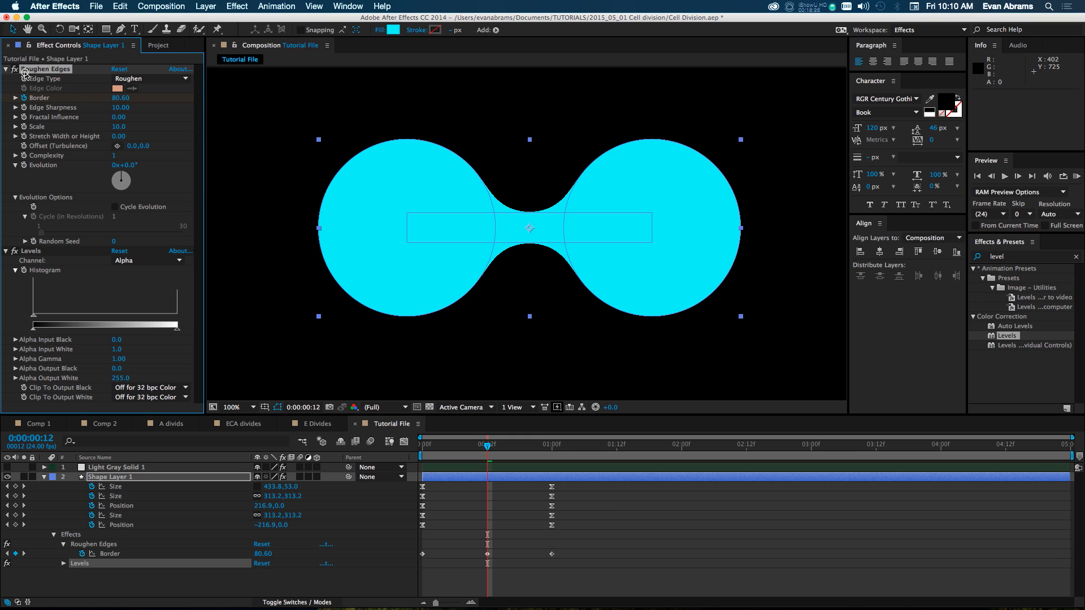
{"action": "left_click", "coordinate": [7, 71]}
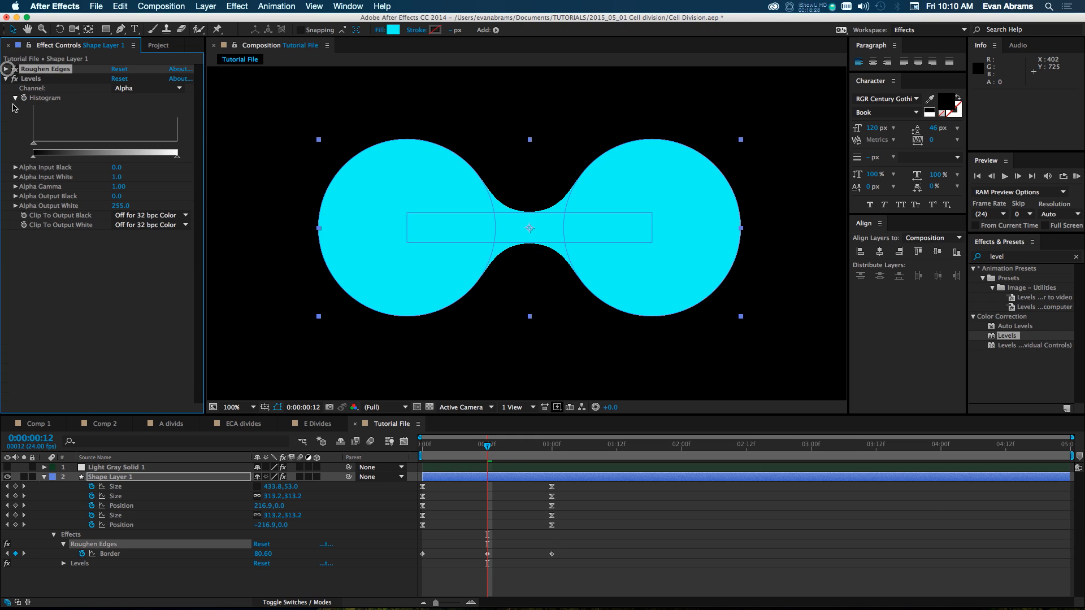
{"action": "left_click", "coordinate": [6, 78]}
{"action": "left_click", "coordinate": [32, 149]}
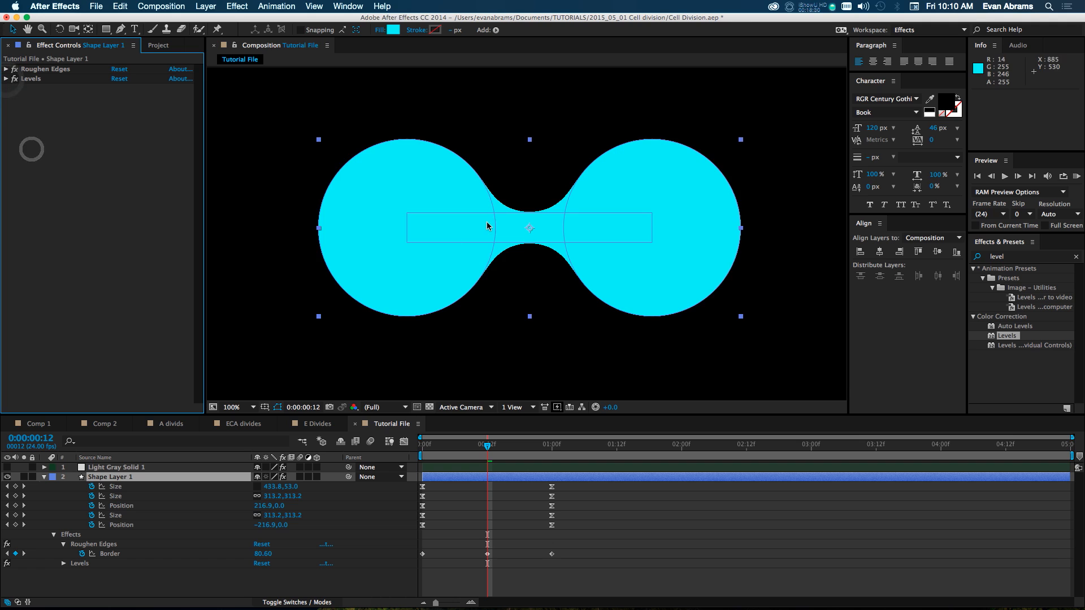
Add a second Roughen Edges effect below Levels on Shape Layer 1 and inspect the cell edges.
{"action": "key", "text": "period"}
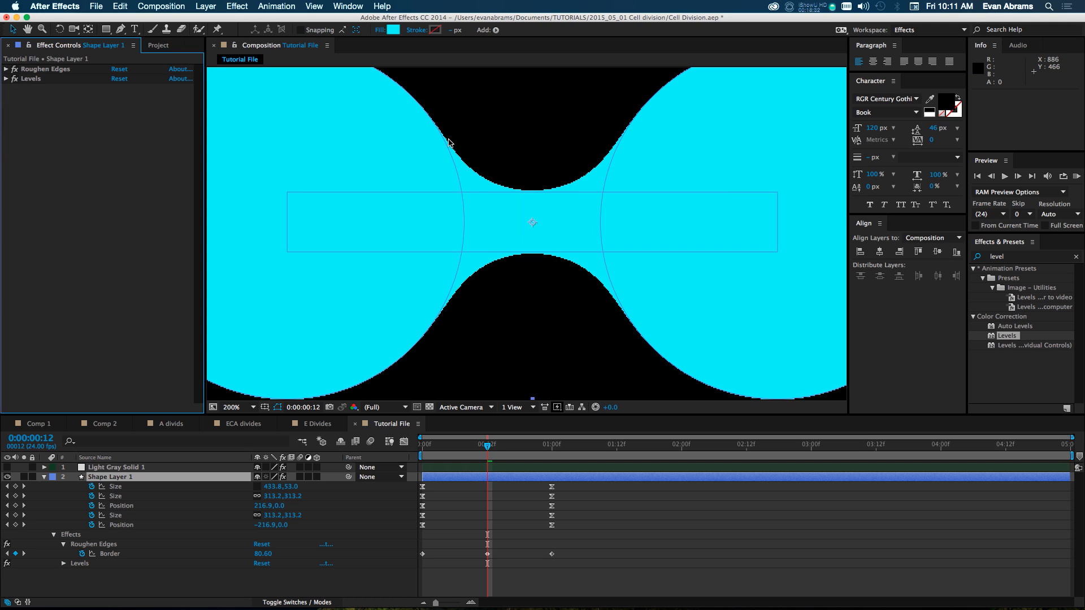
{"action": "key", "text": "period"}
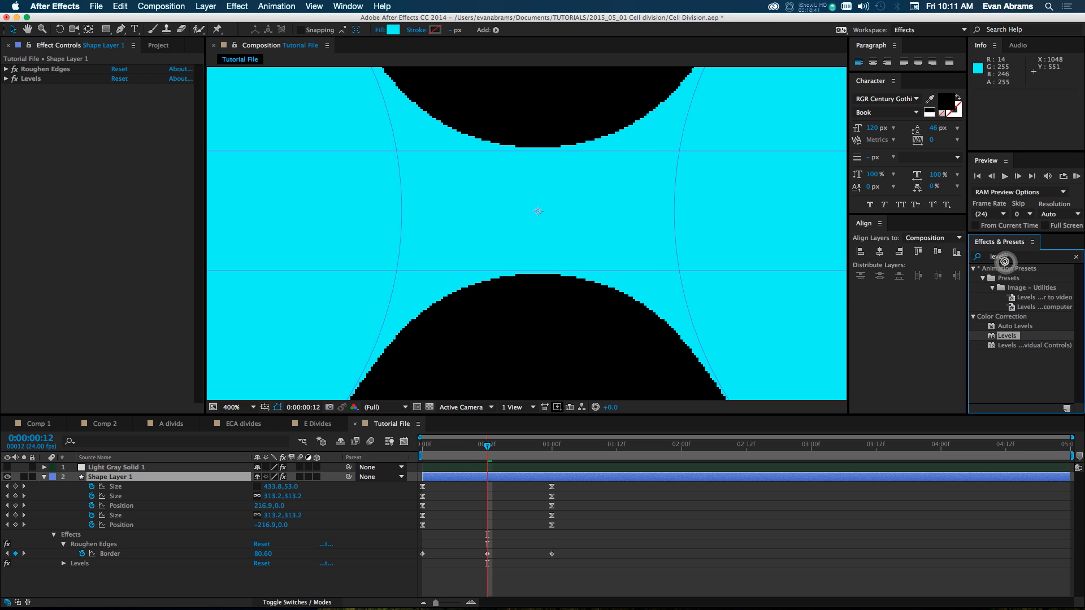
{"action": "left_click", "coordinate": [1005, 261]}
{"action": "type", "text": "rough"}
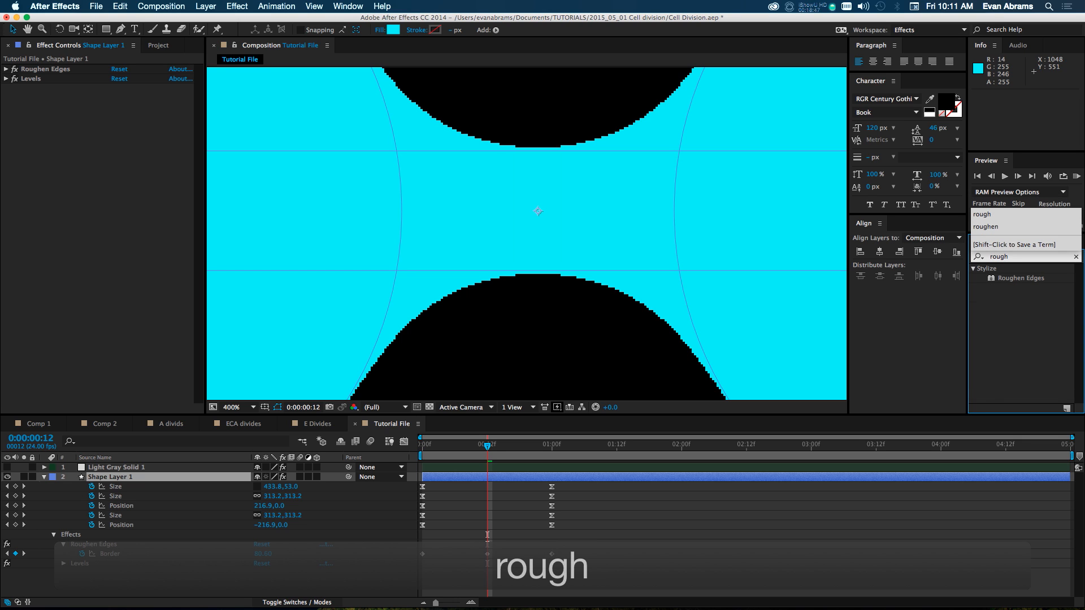
{"action": "left_click_drag", "start_coordinate": [1020, 278], "coordinate": [153, 127]}
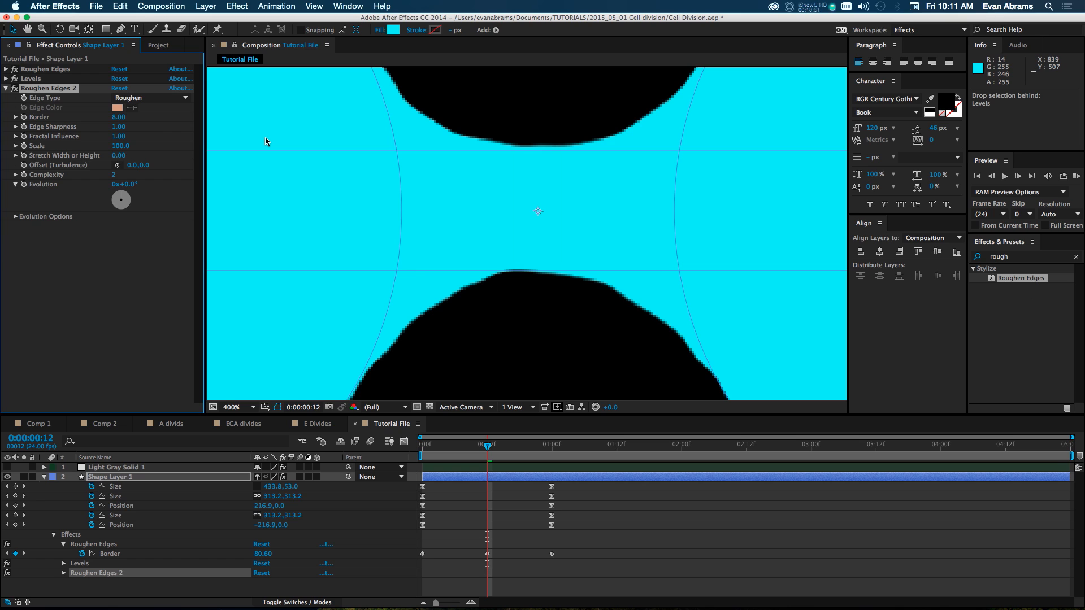
{"action": "key", "text": "slash"}
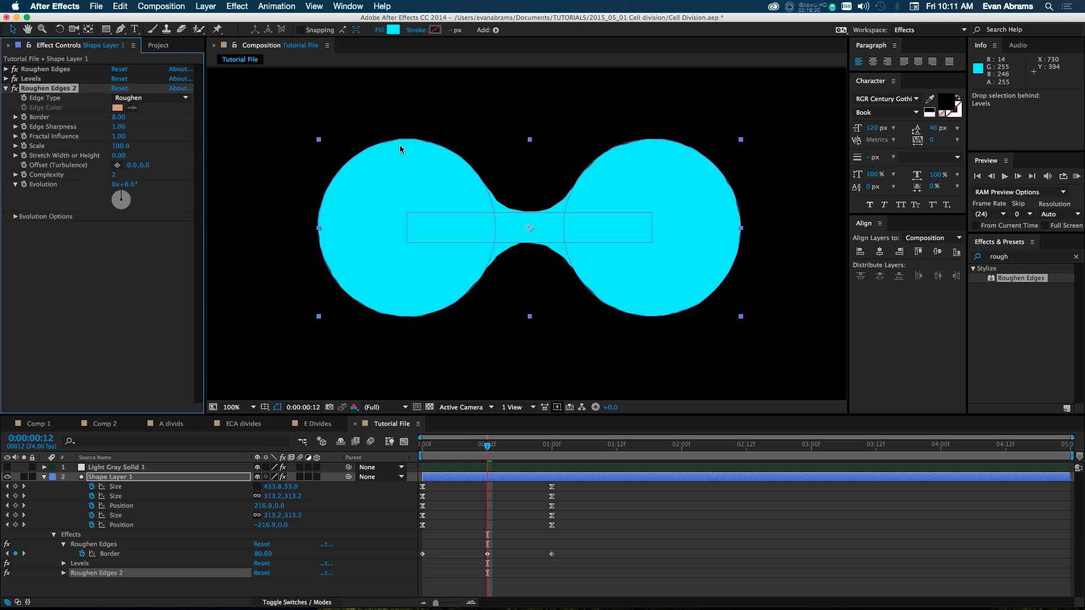
{"action": "key", "text": "period"}
{"action": "key", "text": "comma"}
{"action": "key", "text": "period"}
{"action": "key", "text": "comma"}
Enable Fractal Influence keyframing on the second Roughen Edges effect at 0:00:00:12, and set it to 0 at 0:00:00:00.
{"action": "left_click", "coordinate": [24, 137]}
{"action": "left_click_drag", "start_coordinate": [465, 447], "coordinate": [354, 464]}
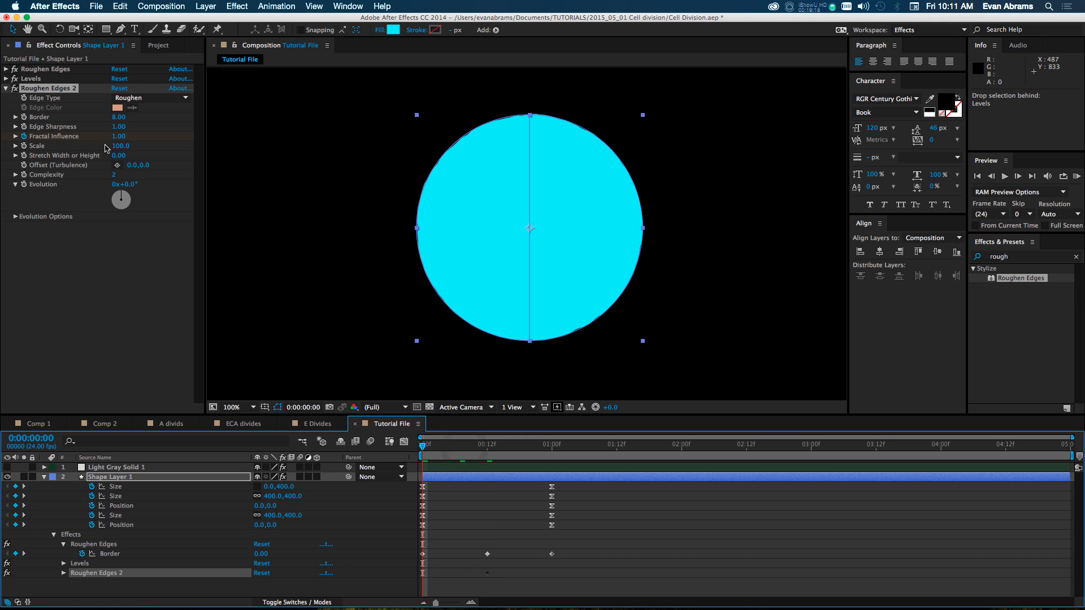
{"action": "left_click", "coordinate": [119, 136]}
{"action": "type", "text": "0"}
{"action": "key", "text": "Return"}
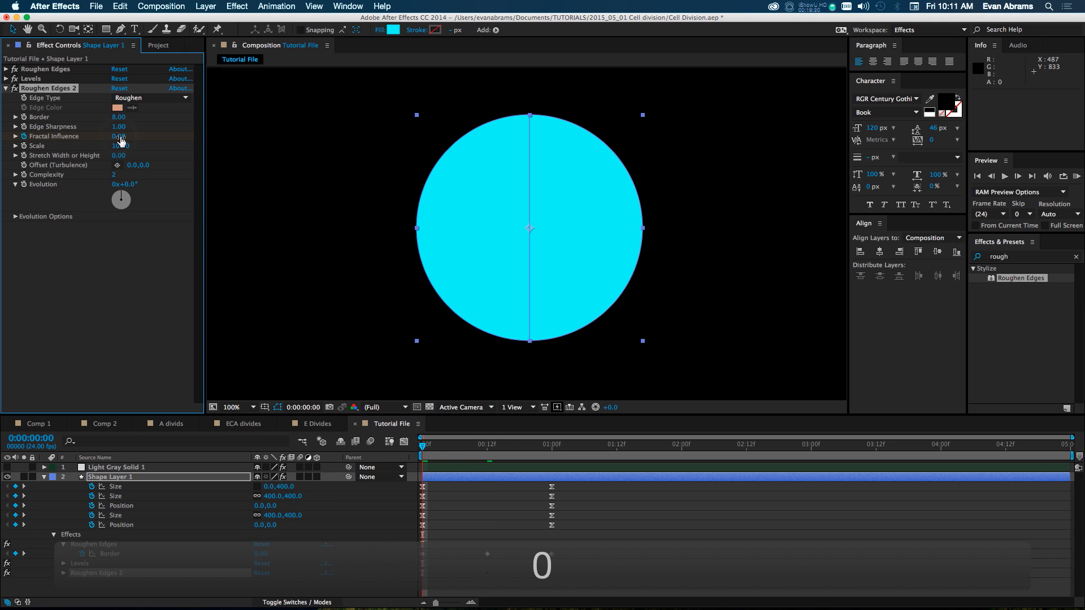
Set the second Roughen Edges effect's Fractal Influence to 0 at 0:00:01:00.
{"action": "left_click", "coordinate": [552, 459]}
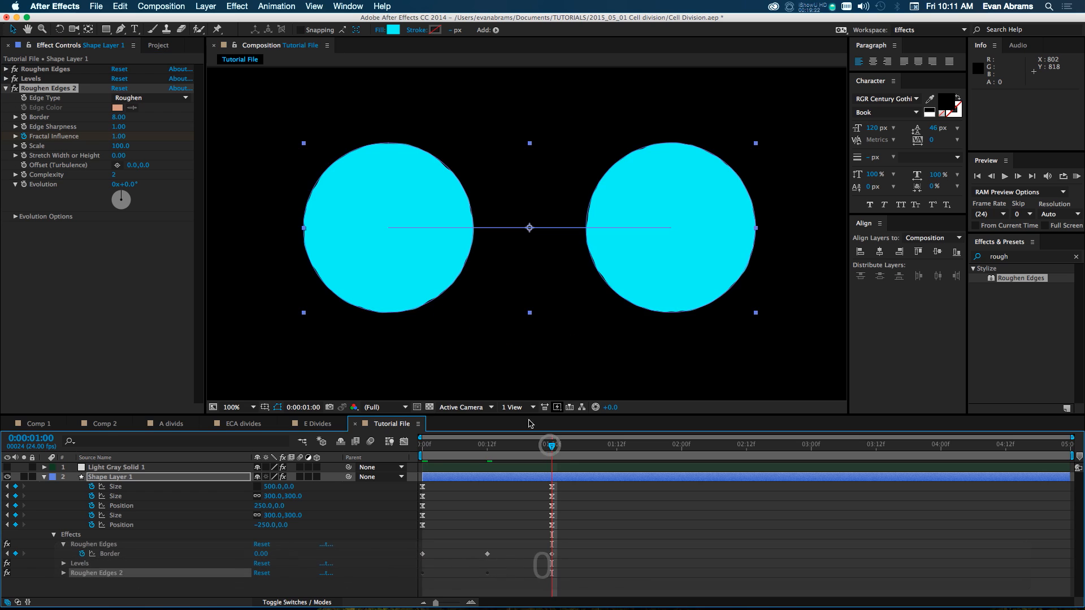
{"action": "left_click", "coordinate": [117, 137]}
{"action": "type", "text": "0"}
{"action": "key", "text": "Return"}
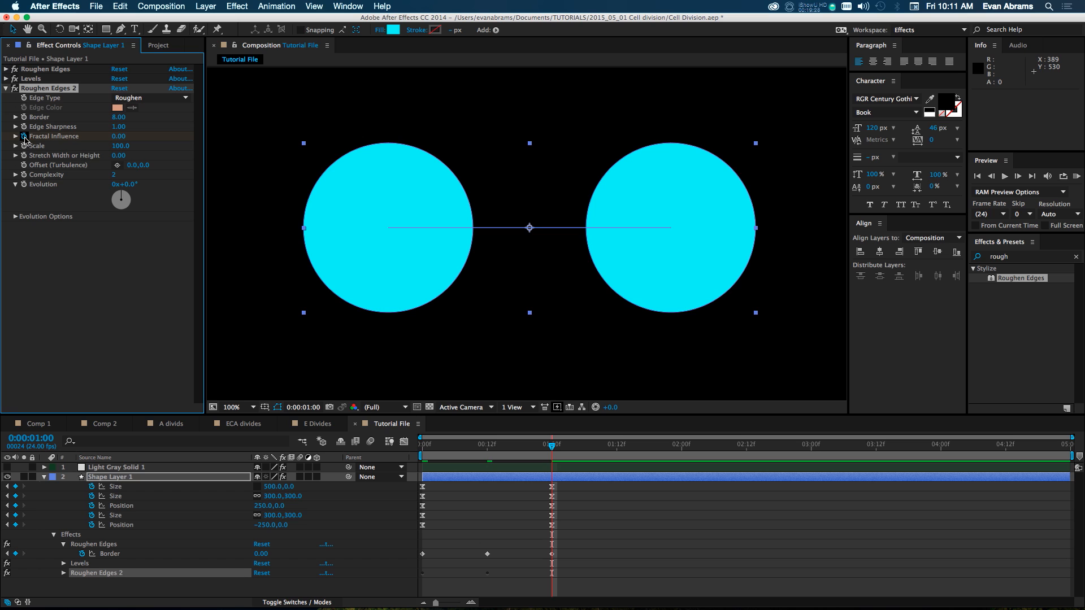
{"action": "left_click", "coordinate": [588, 491]}
End the work area at 0:00:01:12 and preview the cell division in RAM.
{"action": "left_click_drag", "start_coordinate": [552, 446], "coordinate": [423, 451]}
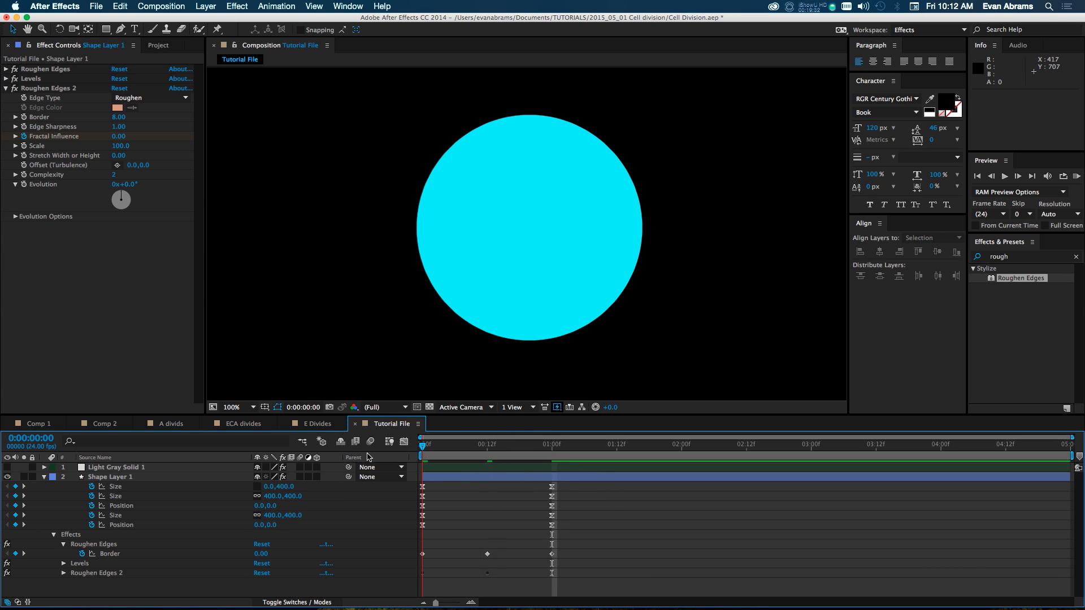
{"action": "key", "text": "comma"}
{"action": "key", "text": "comma"}
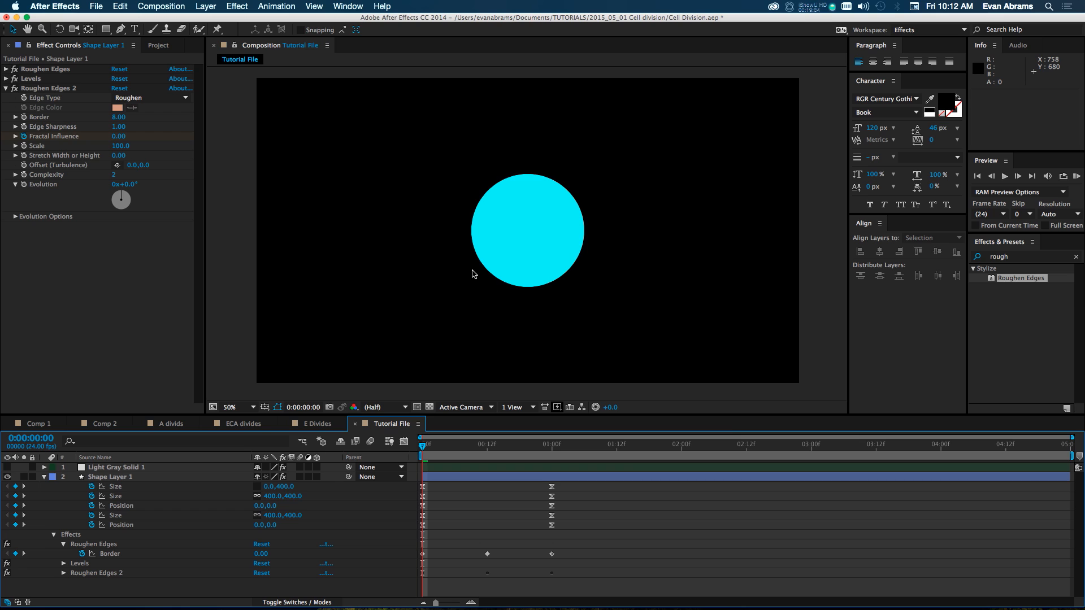
{"action": "left_click", "coordinate": [615, 447]}
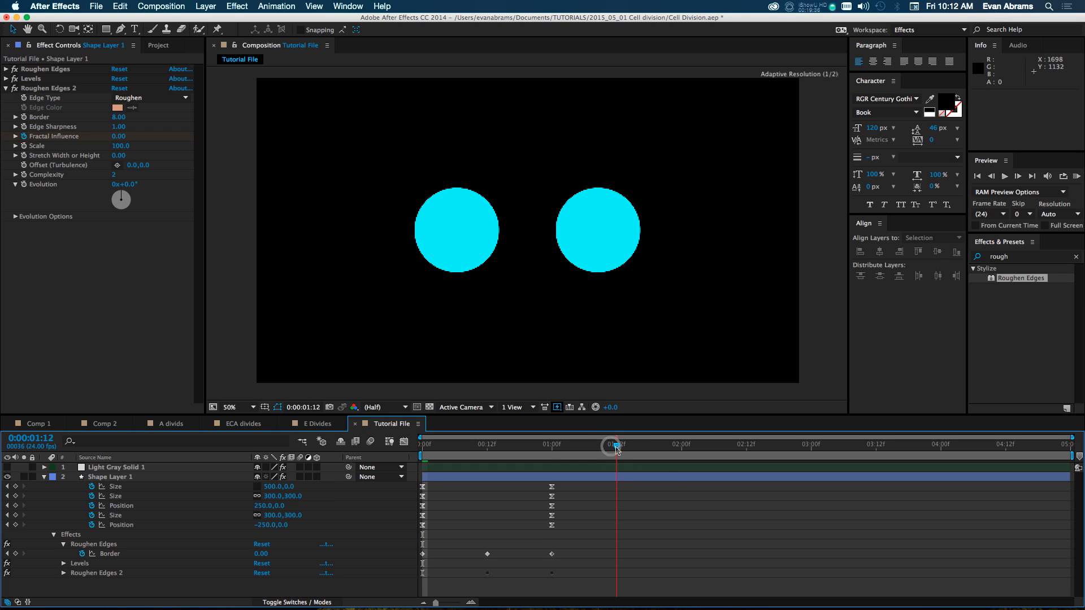
{"action": "key", "text": "n"}
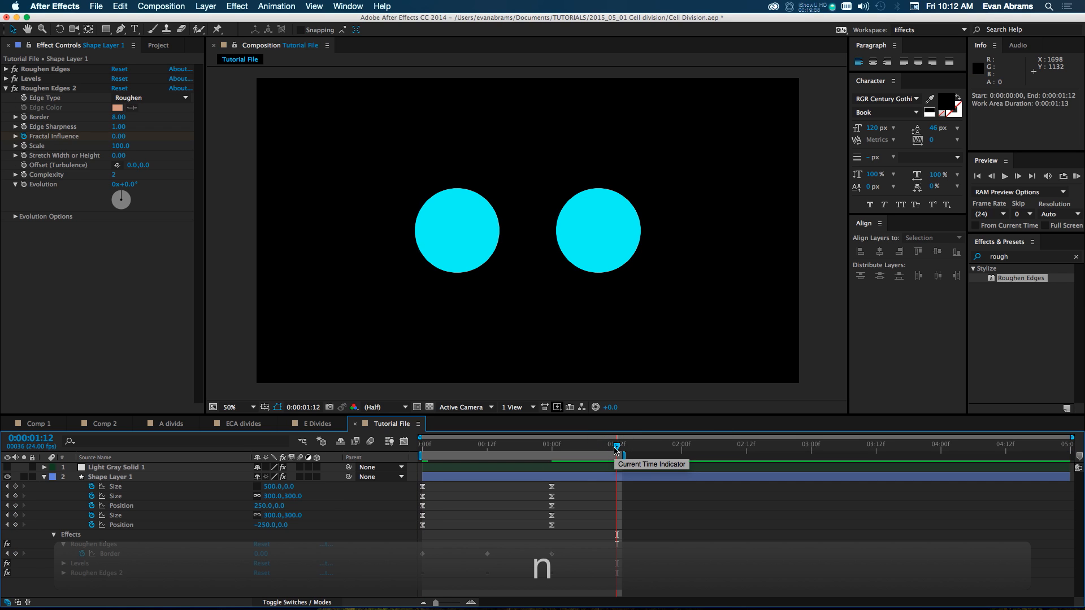
{"action": "key", "text": "0"}
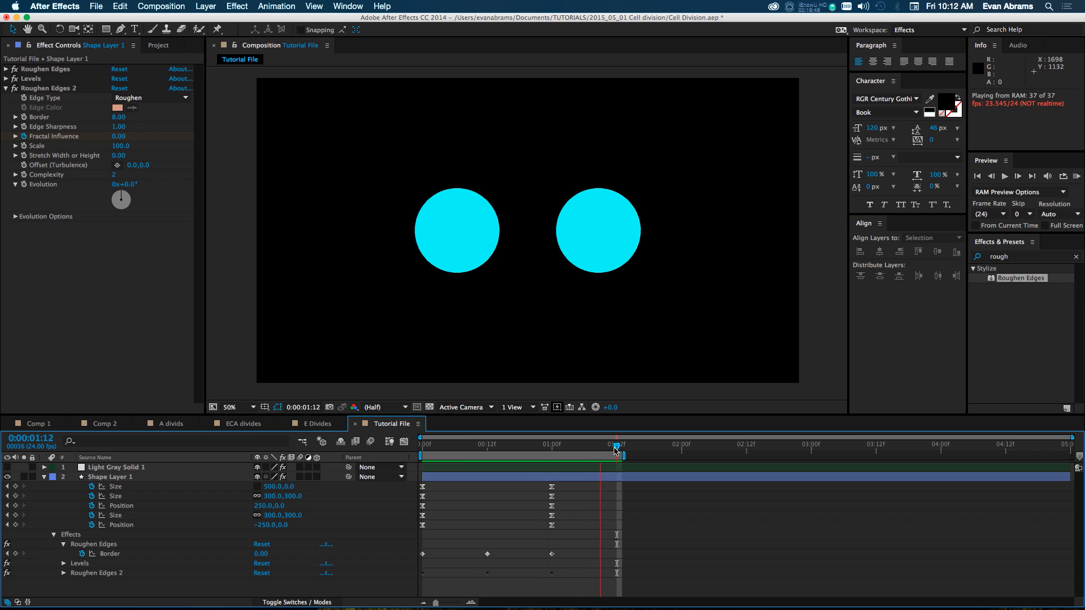
{"action": "key", "text": "space"}
{"action": "key", "text": "Home"}
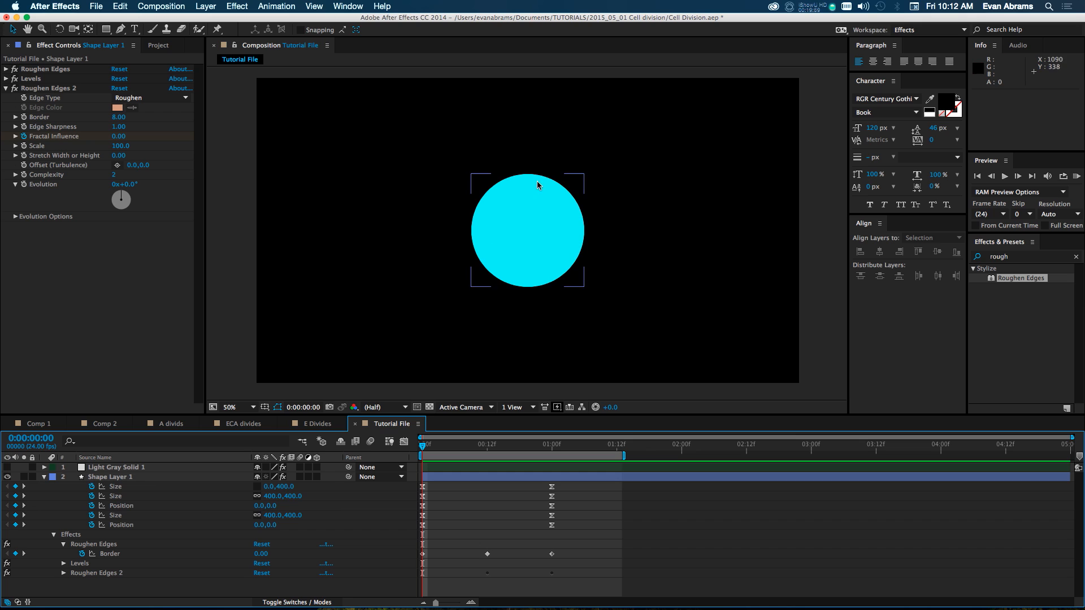
Try raising the second Roughen Edges effect's Scale to 151 at 0:00:00:12, and undo the change.
{"action": "mouse_move", "coordinate": [584, 449]}
{"action": "left_mouse_down"}
{"action": "mouse_move", "coordinate": [572, 444]}
{"action": "mouse_move", "coordinate": [597, 447]}
{"action": "left_mouse_up"}
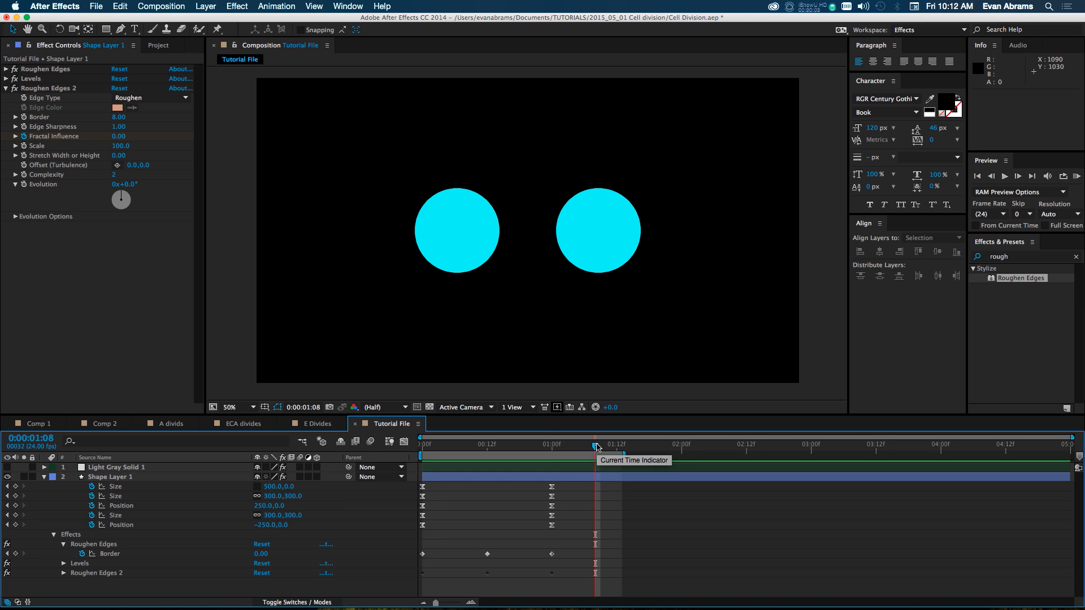
{"action": "left_click_drag", "start_coordinate": [496, 448], "coordinate": [489, 451]}
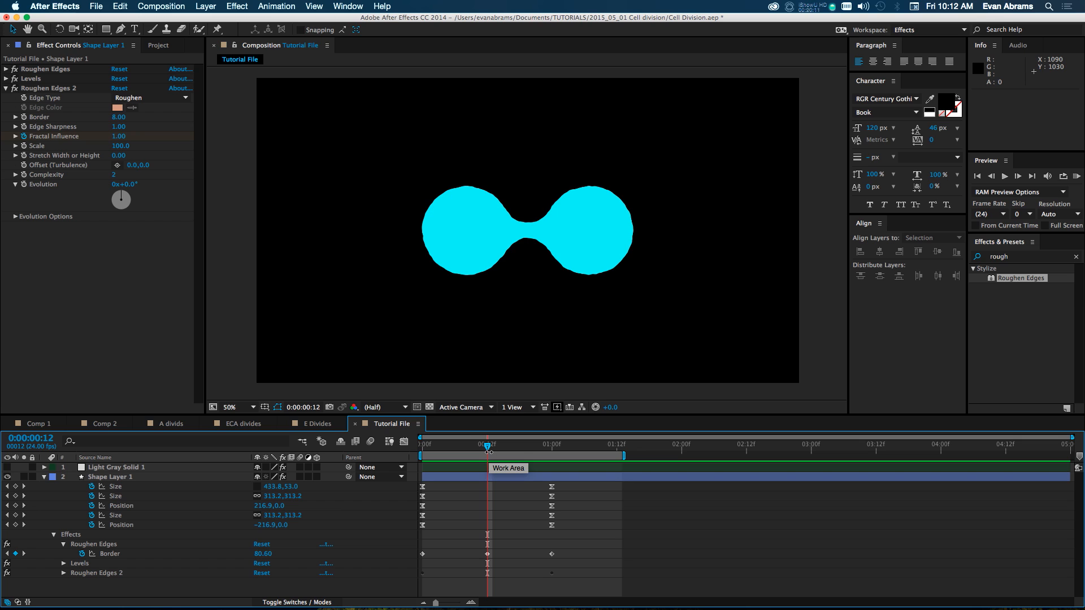
{"action": "left_click", "coordinate": [493, 242]}
{"action": "key", "text": "slash"}
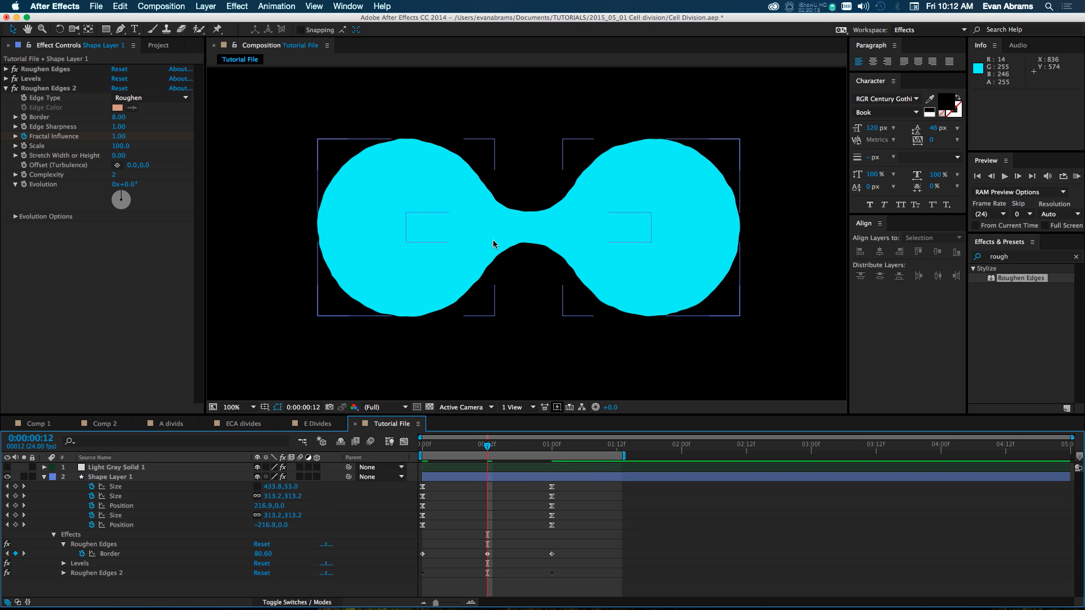
{"action": "left_click_drag", "start_coordinate": [120, 146], "coordinate": [163, 146]}
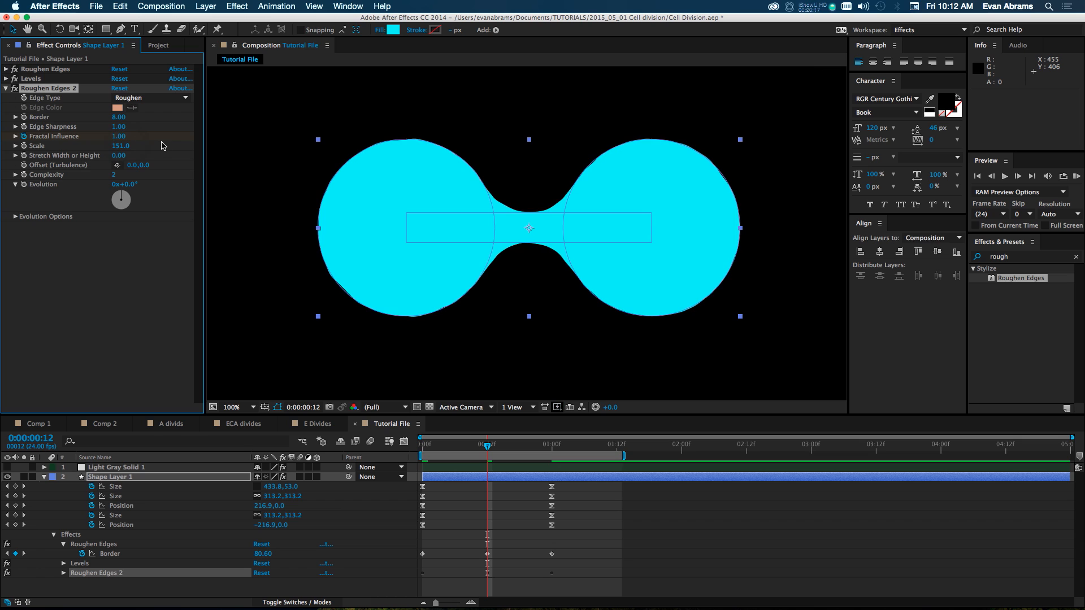
{"action": "key", "text": "super+z"}
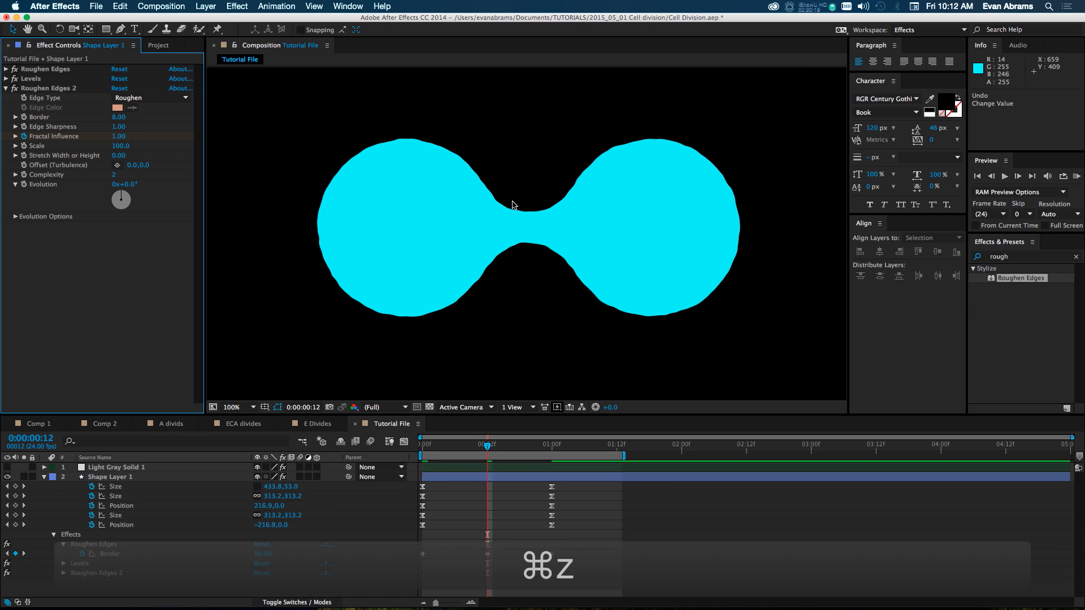
Add a Turbulent Displace effect below the second Roughen Edges effect on Shape Layer 1.
{"action": "left_click", "coordinate": [1012, 258]}
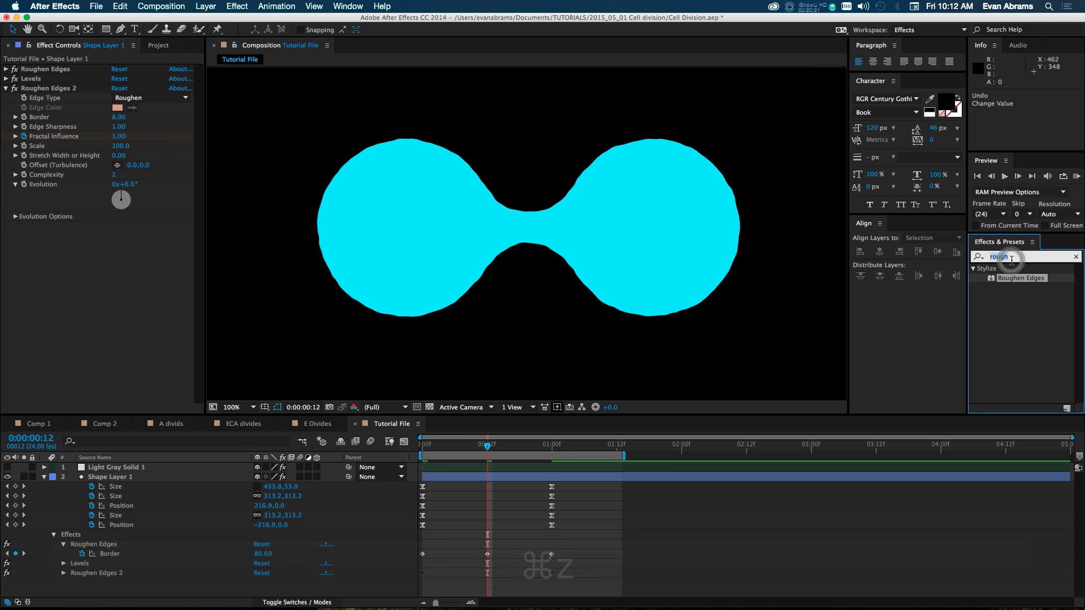
{"action": "type", "text": "turb"}
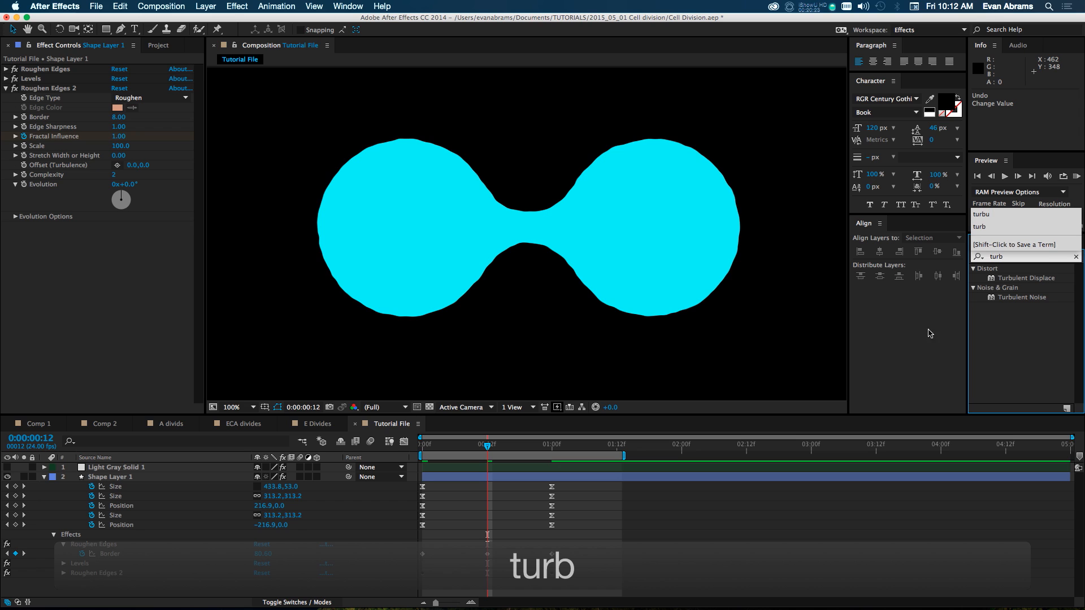
{"action": "left_click_drag", "start_coordinate": [1017, 278], "coordinate": [101, 250]}
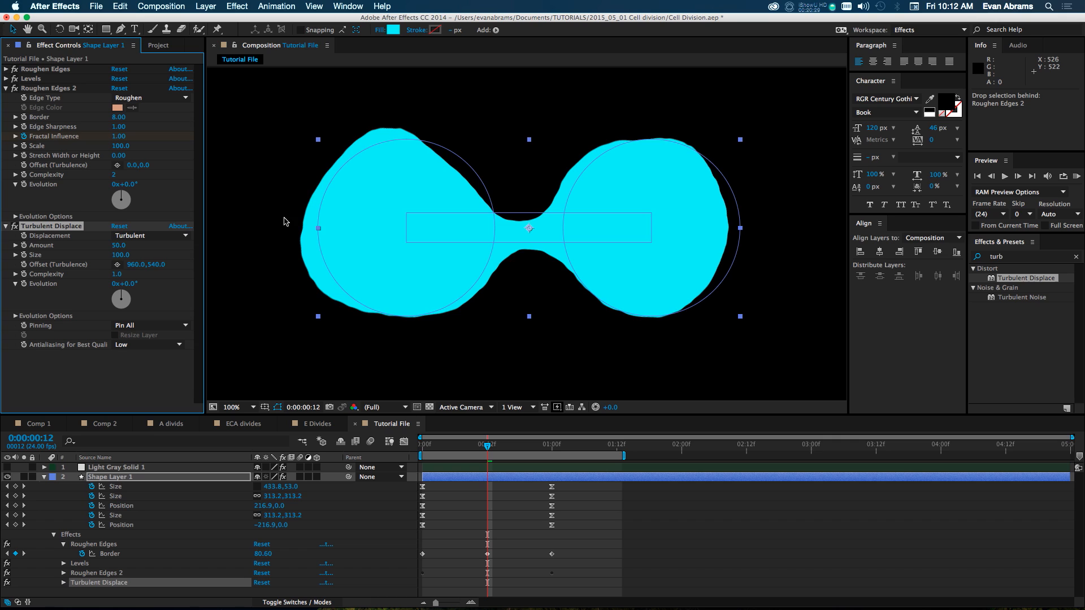
{"action": "key", "text": "comma"}
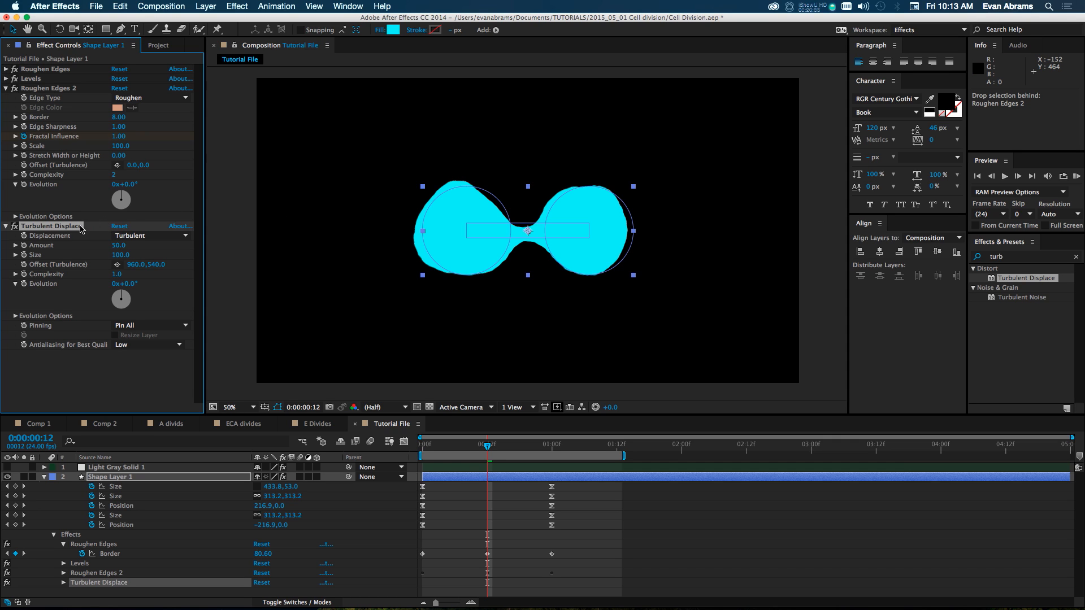
{"action": "left_click", "coordinate": [79, 226]}
{"action": "left_click", "coordinate": [117, 237]}
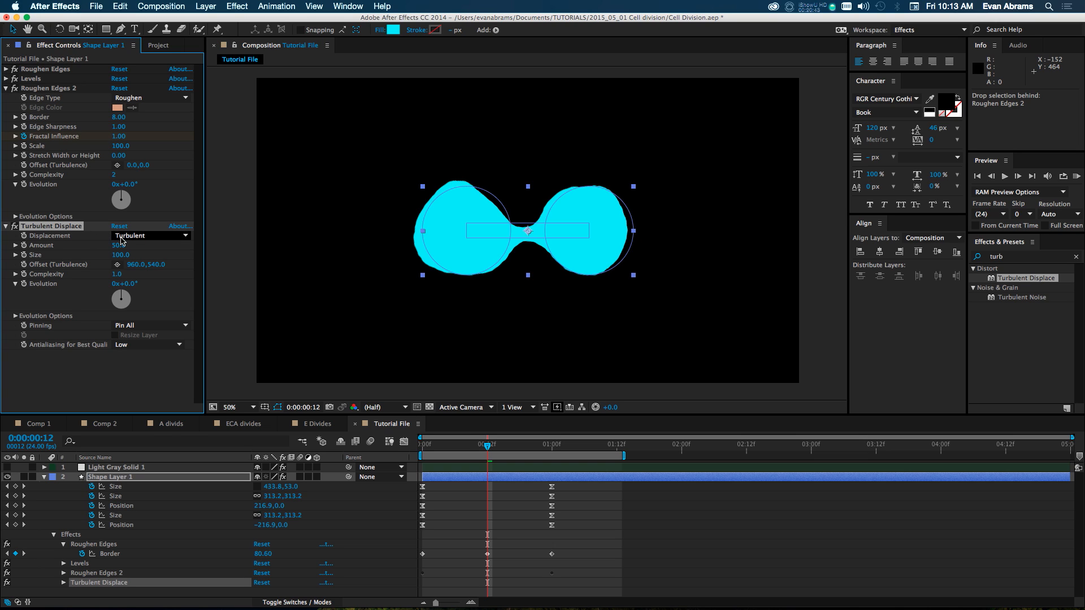
{"action": "left_click", "coordinate": [120, 237]}
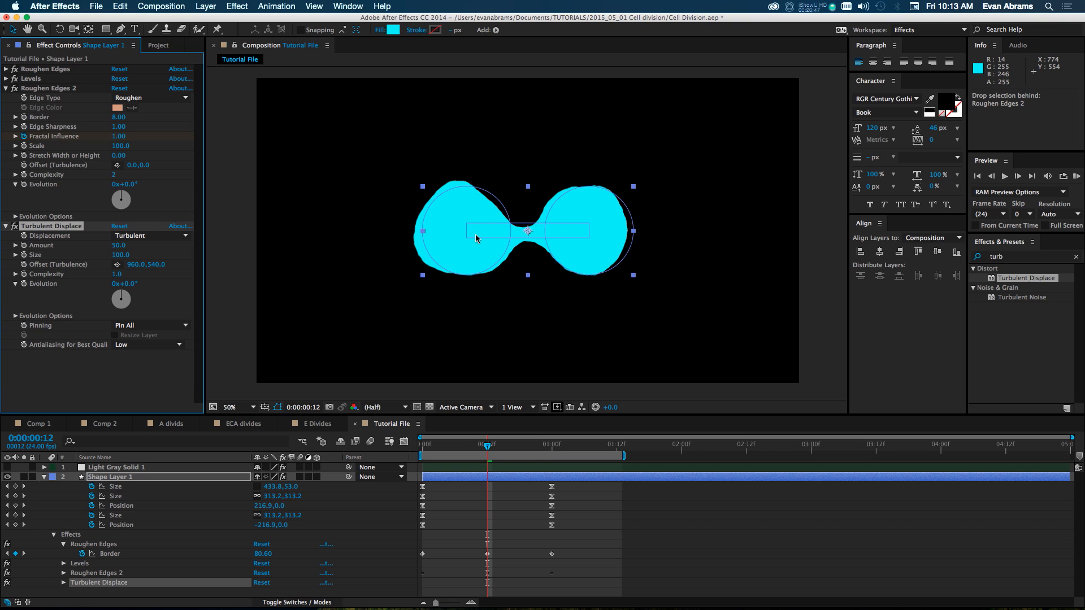
Try Turbulent Displace with Amount 10 and Size 20, and raise them to 207 and 130.
{"action": "left_click", "coordinate": [119, 245]}
{"action": "type", "text": "10"}
{"action": "key", "text": "Tab"}
{"action": "type", "text": "20"}
{"action": "key", "text": "Return"}
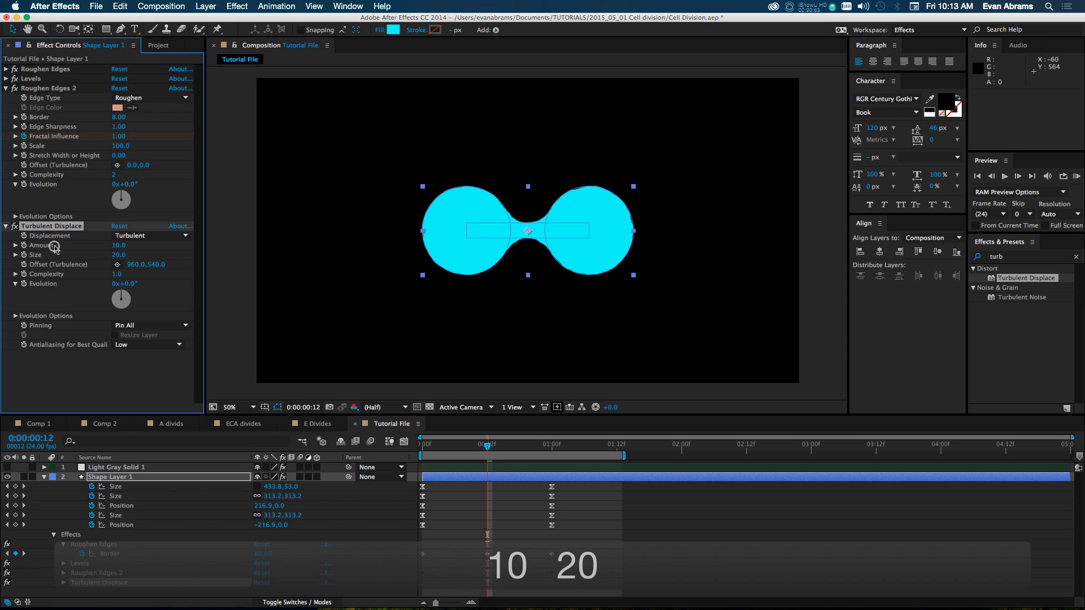
{"action": "left_click_drag", "start_coordinate": [118, 245], "coordinate": [229, 242]}
{"action": "left_click_drag", "start_coordinate": [119, 256], "coordinate": [199, 273]}
Set Turbulent Displace's Antialiasing to High, its Amount to 10 and its Size to 20.
{"action": "left_click", "coordinate": [126, 345]}
{"action": "left_click", "coordinate": [131, 366]}
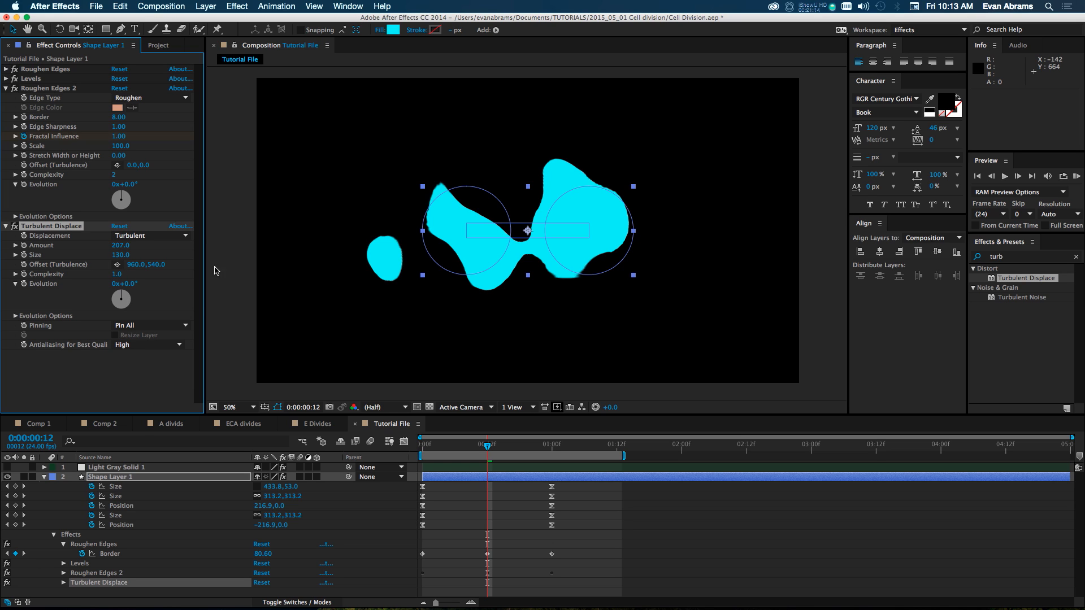
{"action": "left_click_drag", "start_coordinate": [118, 276], "coordinate": [62, 292]}
{"action": "left_click", "coordinate": [123, 249]}
{"action": "type", "text": "10"}
{"action": "key", "text": "Tab"}
{"action": "type", "text": "11"}
{"action": "key", "text": "BackSpace"}
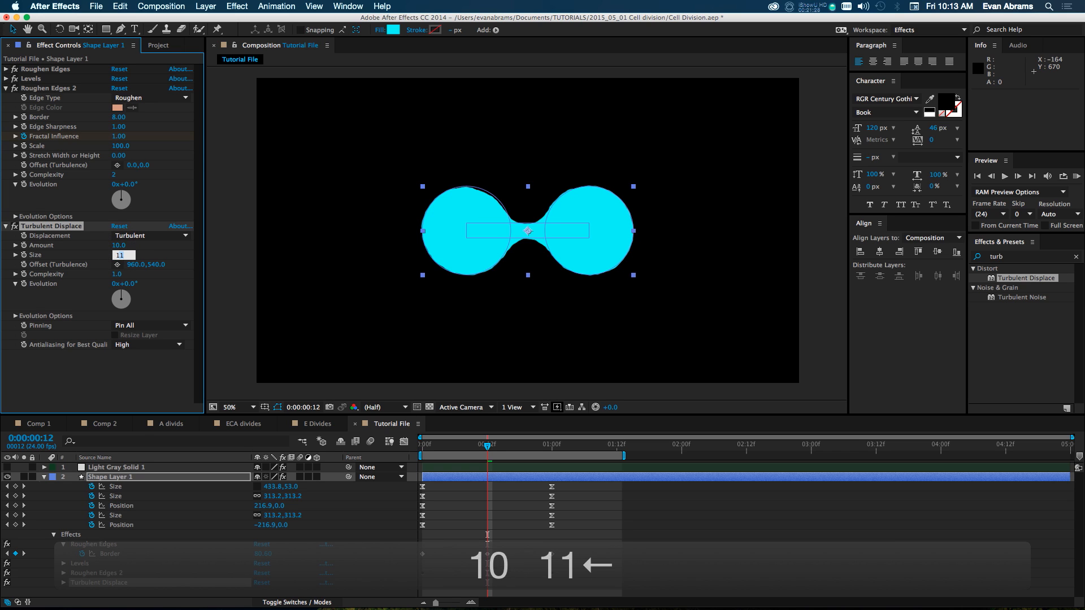
{"action": "type", "text": "20"}
{"action": "key", "text": "Return"}
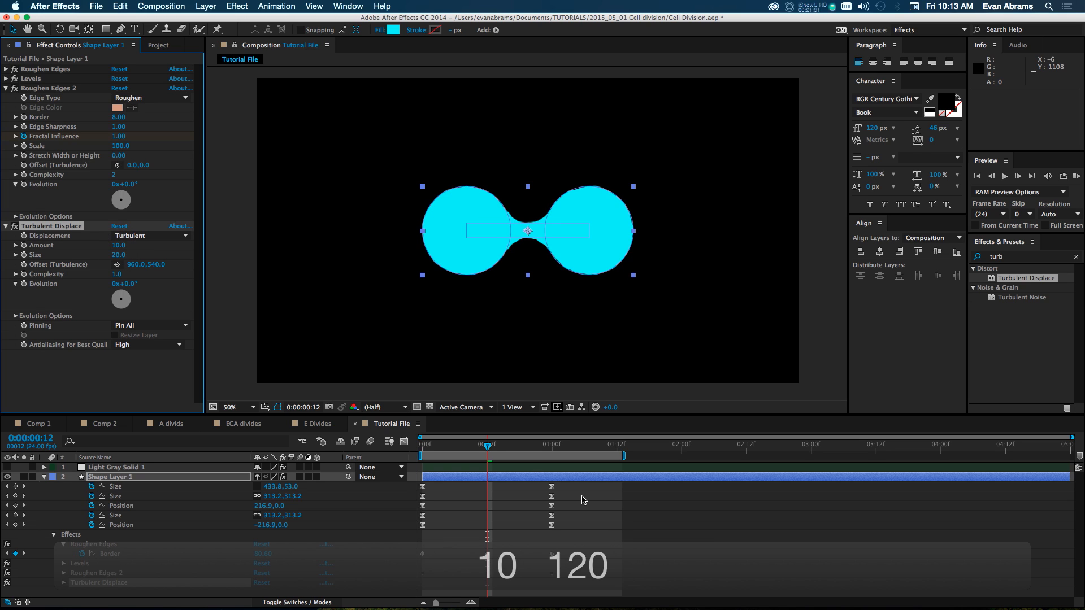
Preview the division animation from the start with Turbulent Displace applied.
{"action": "left_click", "coordinate": [638, 520]}
{"action": "left_click_drag", "start_coordinate": [508, 443], "coordinate": [423, 444]}
{"action": "left_click", "coordinate": [472, 213]}
{"action": "key", "text": "space"}
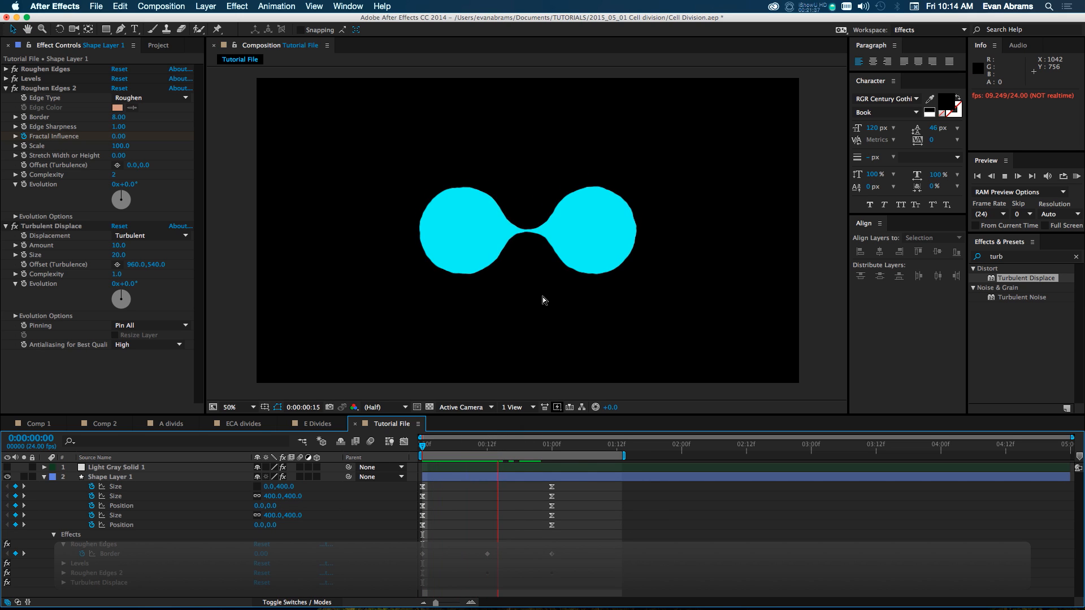
{"action": "key", "text": "0"}
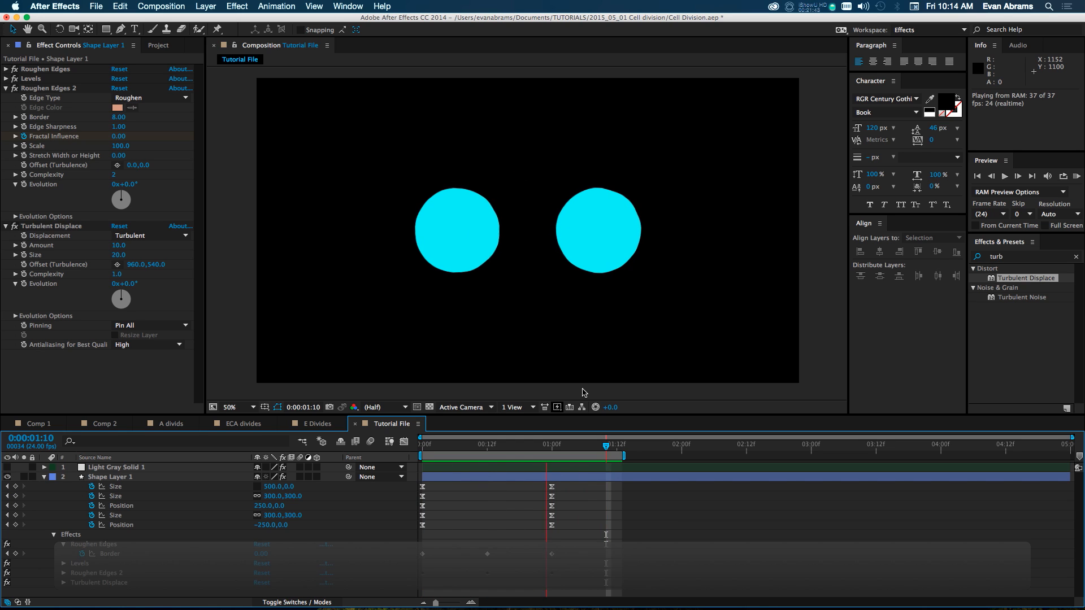
Keyframe the rectangle path's Size at 0:00:00:14 with a height of 60.1.
{"action": "left_click", "coordinate": [518, 445]}
{"action": "left_click", "coordinate": [499, 445]}
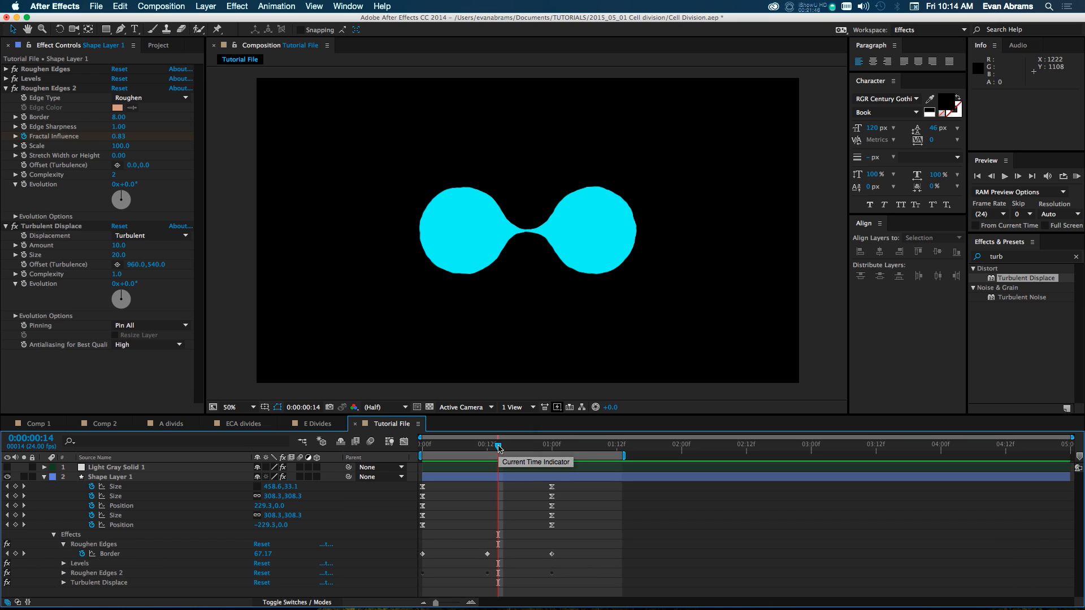
{"action": "left_click", "coordinate": [421, 479]}
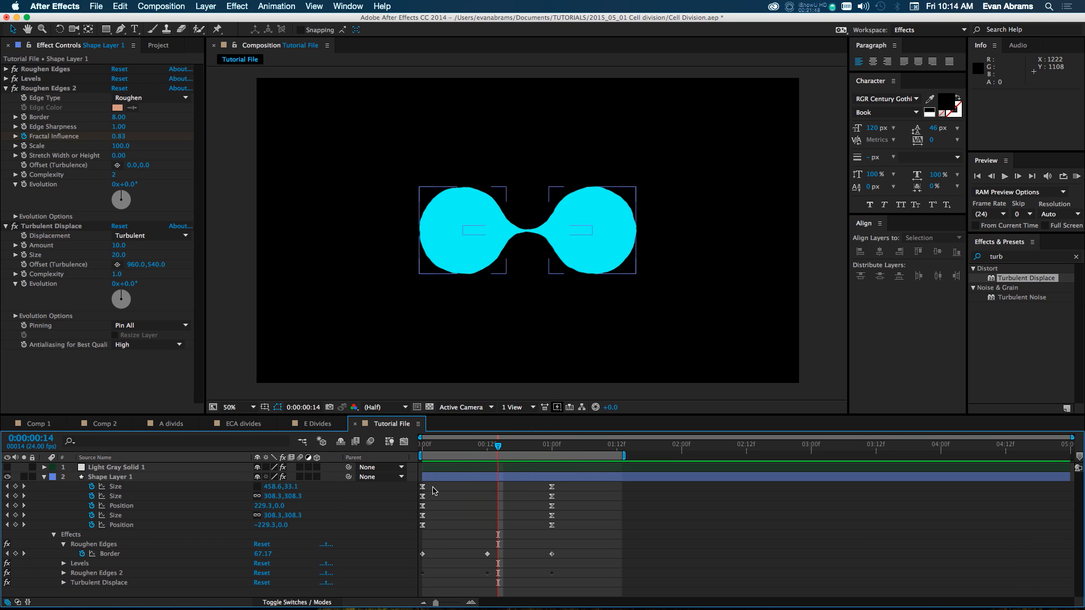
{"action": "left_click", "coordinate": [469, 495]}
{"action": "left_click", "coordinate": [154, 487]}
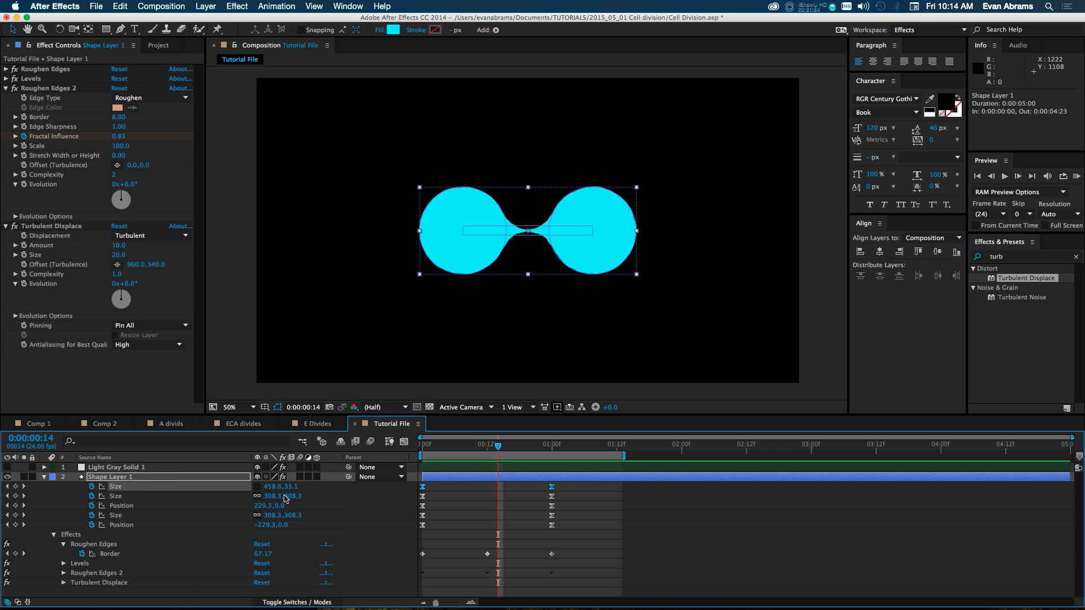
{"action": "left_click_drag", "start_coordinate": [276, 493], "coordinate": [293, 488]}
{"action": "key", "text": "super+z"}
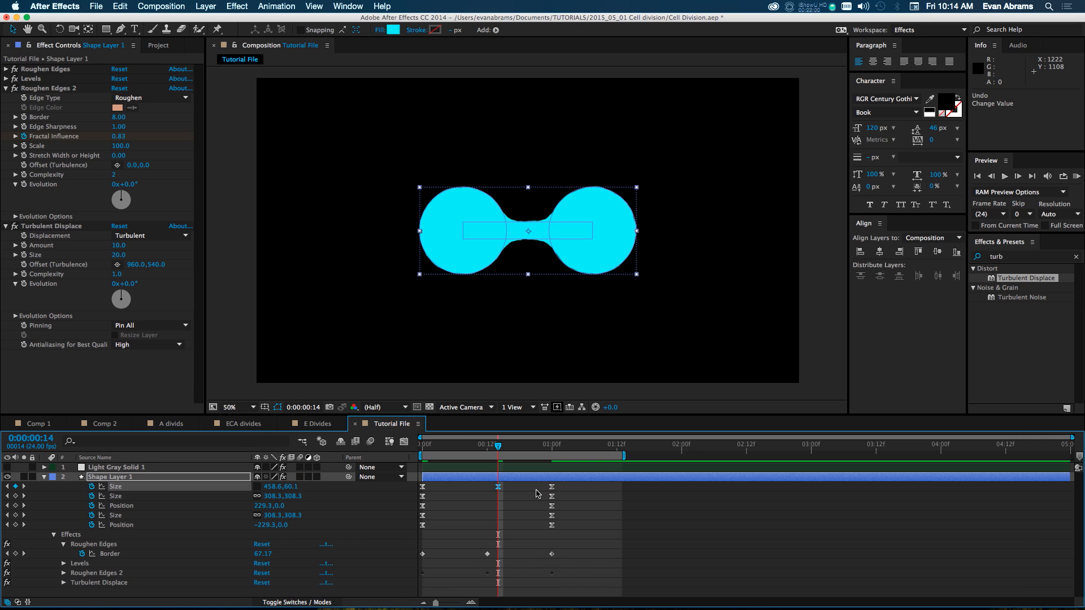
Increase the rectangle path's height with a Size keyframe at 0:00:00:09, and preview the division.
{"action": "key", "text": "space"}
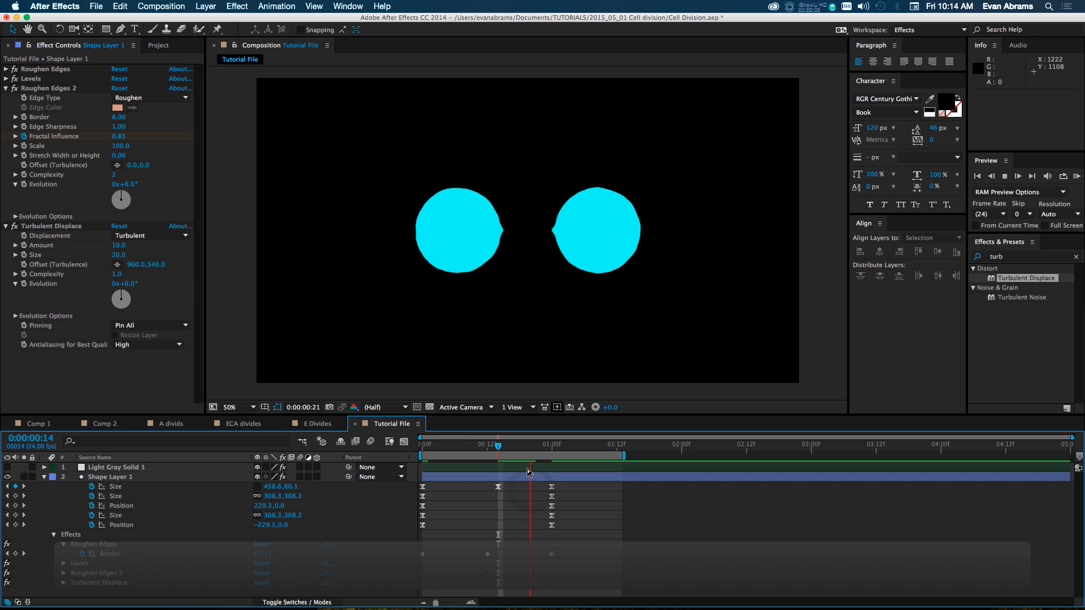
{"action": "left_click_drag", "start_coordinate": [495, 444], "coordinate": [471, 446]}
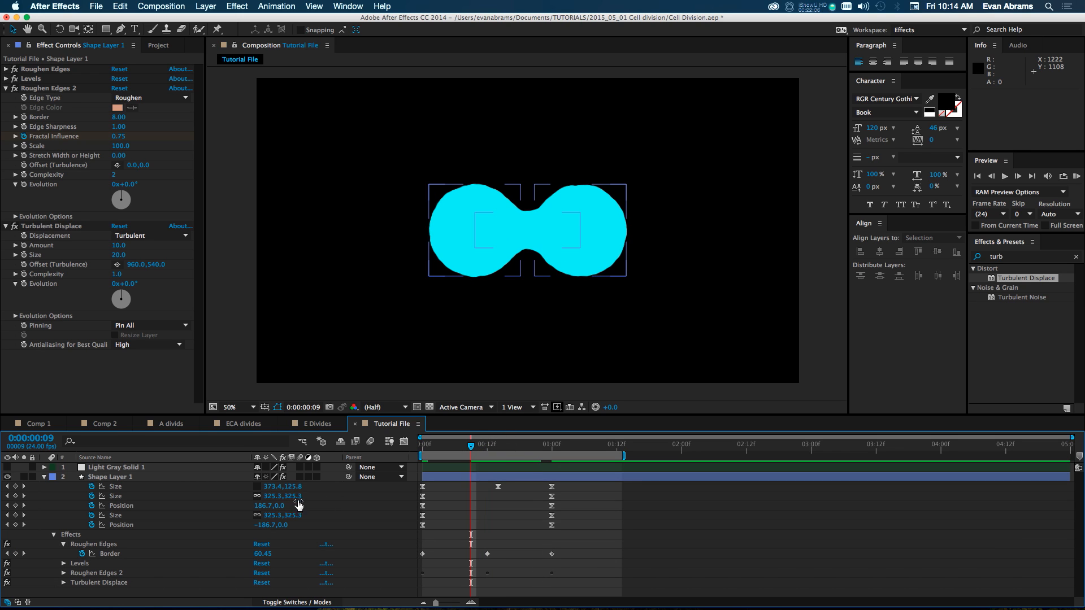
{"action": "key", "text": "space"}
Keyframe Rectangle Path 1's Position at 0:00:00:00, shift it downward at 0:00:01:00, and scrub through the motion.
{"action": "left_click_drag", "start_coordinate": [498, 451], "coordinate": [554, 468]}
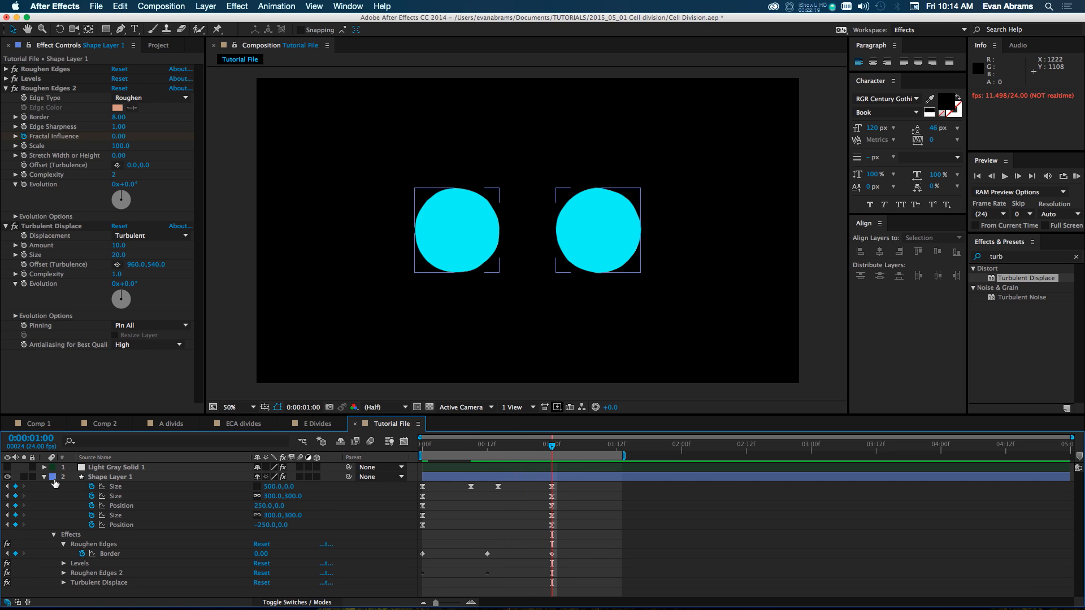
{"action": "left_click", "coordinate": [44, 478]}
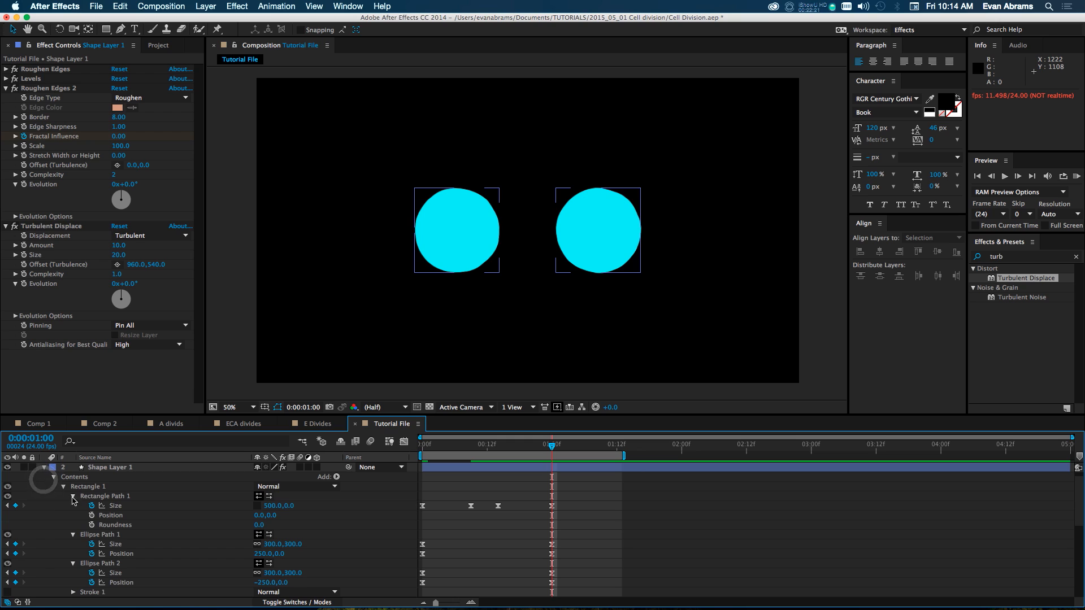
{"action": "left_click", "coordinate": [91, 516]}
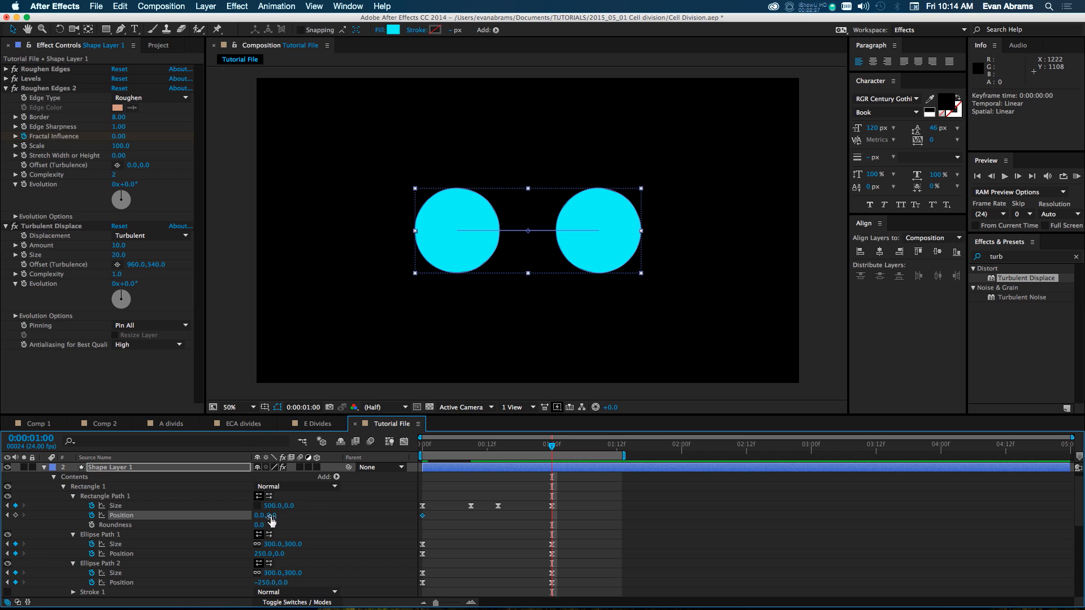
{"action": "left_click_drag", "start_coordinate": [537, 447], "coordinate": [481, 446]}
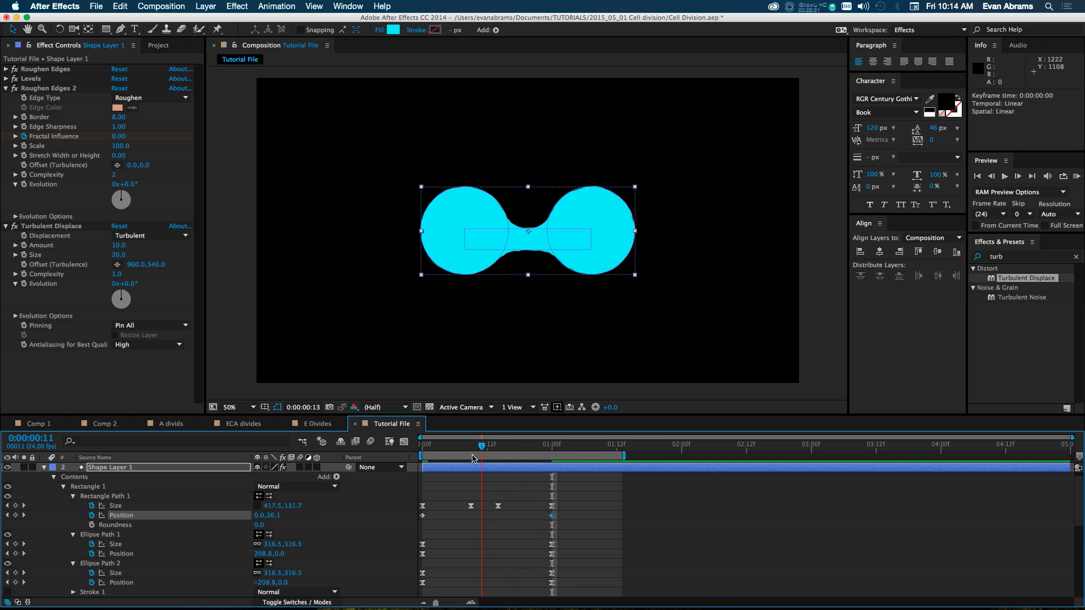
Preview the cell division with the rectangle's shifted position, deselect the layer, and scrub back through the frames before 0:00:00:22.
{"action": "key", "text": "space"}
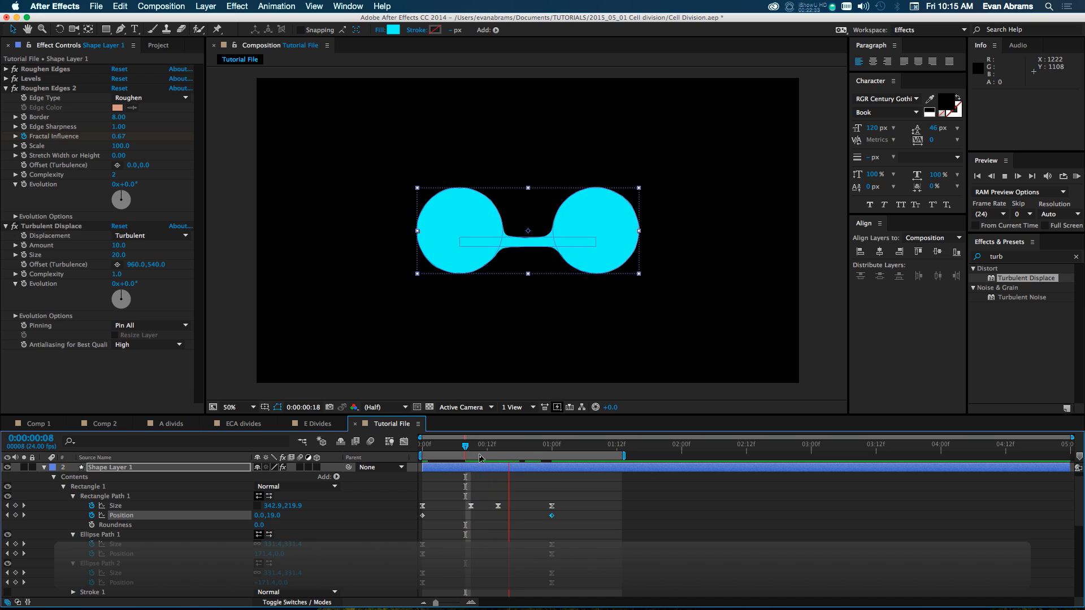
{"action": "left_click", "coordinate": [586, 506]}
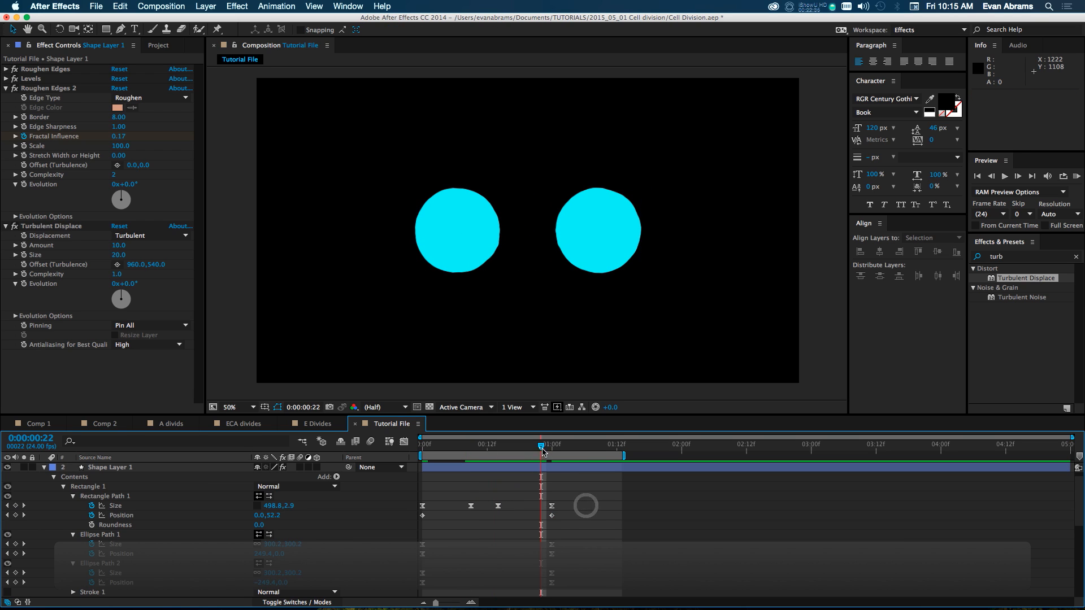
{"action": "mouse_move", "coordinate": [535, 450]}
{"action": "left_mouse_down"}
{"action": "mouse_move", "coordinate": [465, 456]}
{"action": "mouse_move", "coordinate": [526, 458]}
{"action": "mouse_move", "coordinate": [515, 457]}
{"action": "left_mouse_up"}
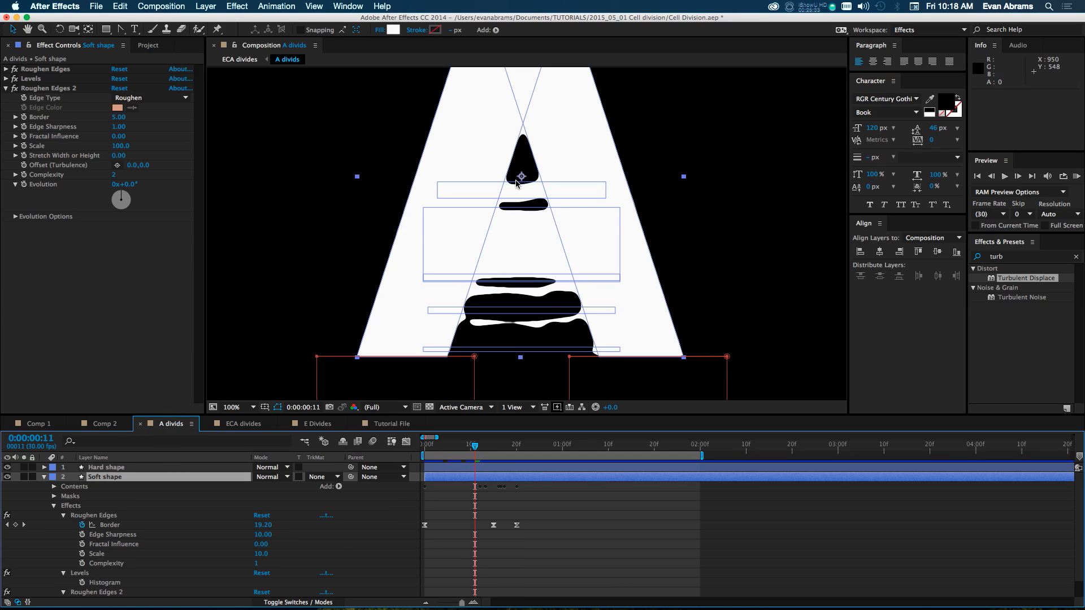
Examine the connecting strands in the A divids composition up close at 0:00:00:11, and open the ECA divides composition.
{"action": "key", "text": "period"}
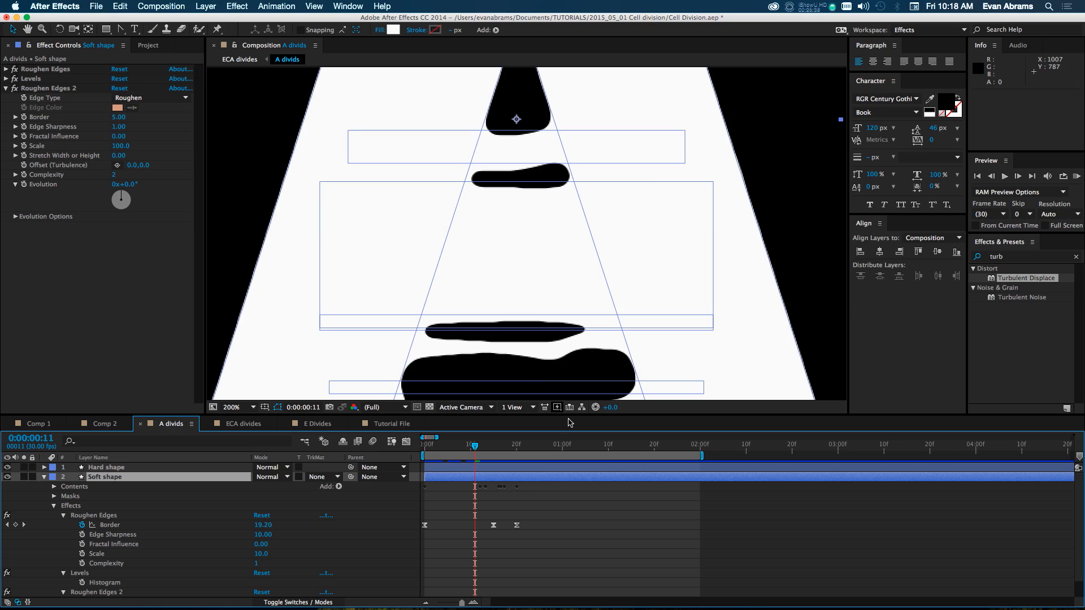
{"action": "left_click_drag", "start_coordinate": [534, 279], "coordinate": [529, 167]}
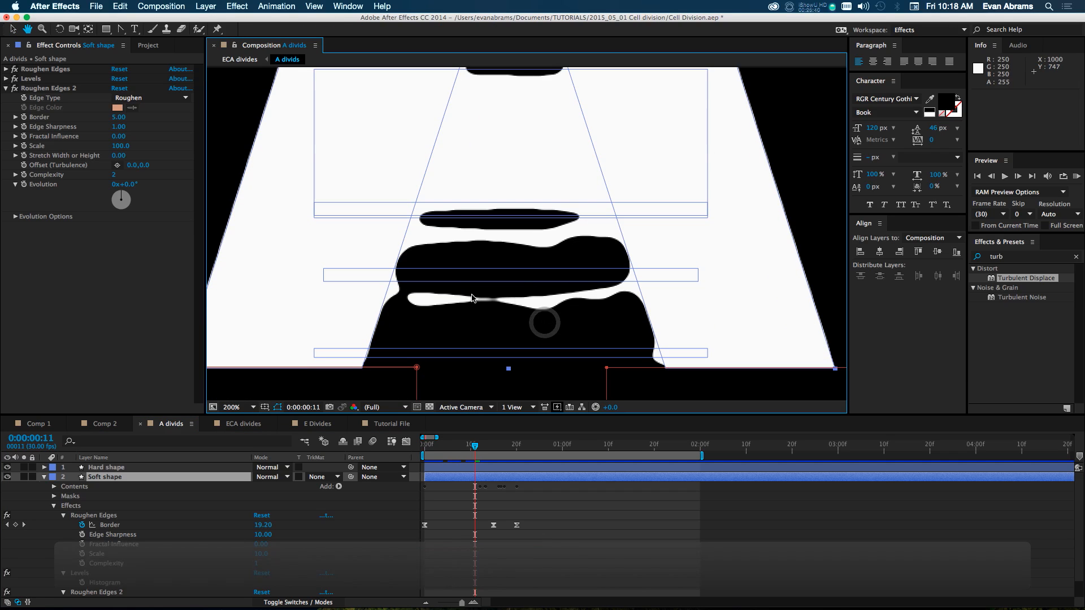
{"action": "scroll", "coordinate": [557, 196], "scroll_direction": "down", "scroll_amount": 4}
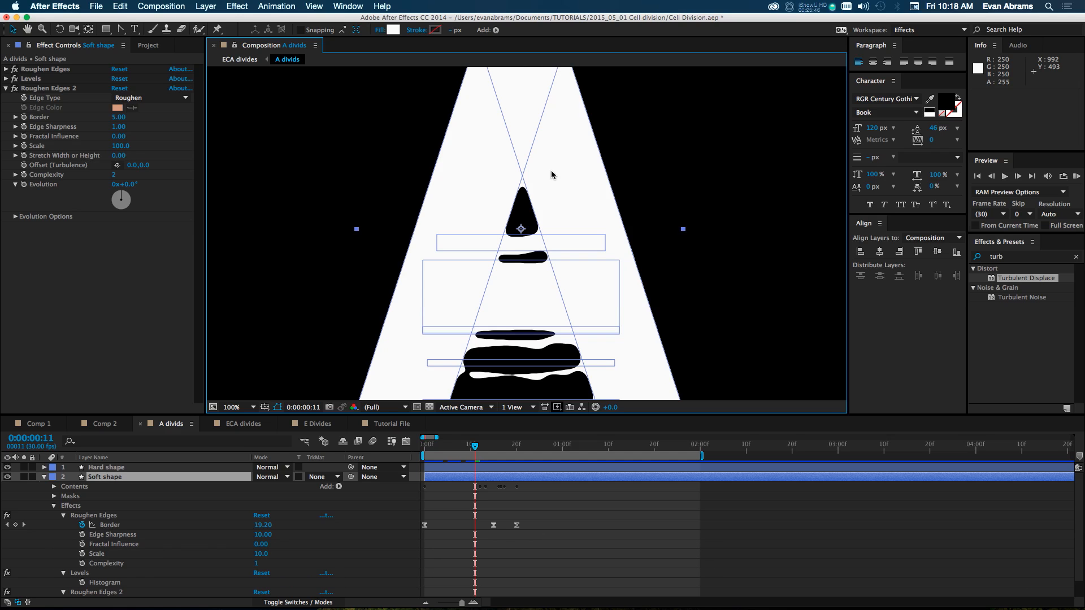
{"action": "left_click", "coordinate": [249, 423]}
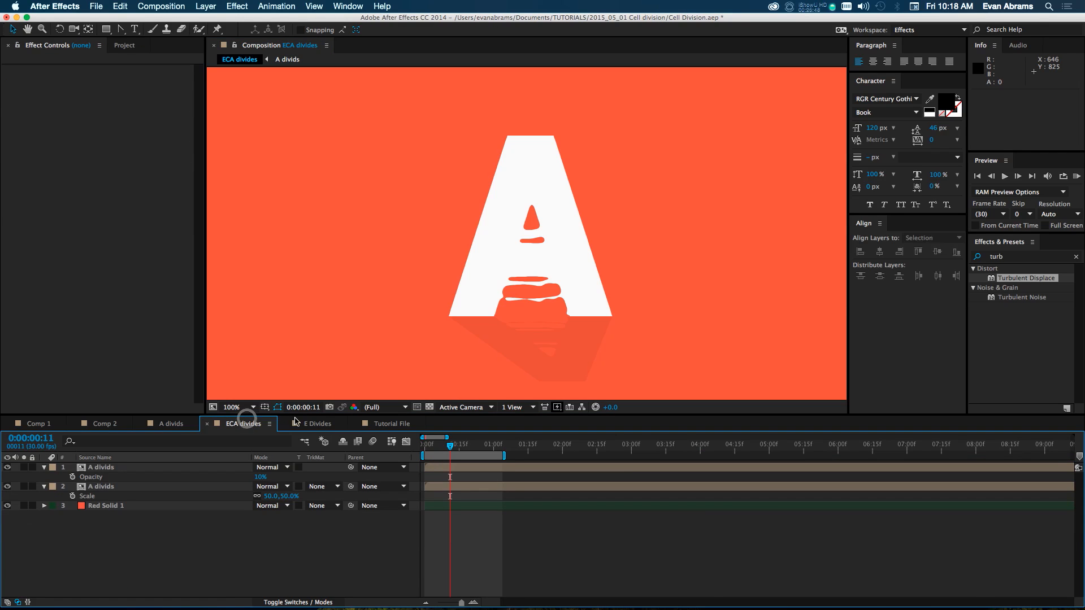